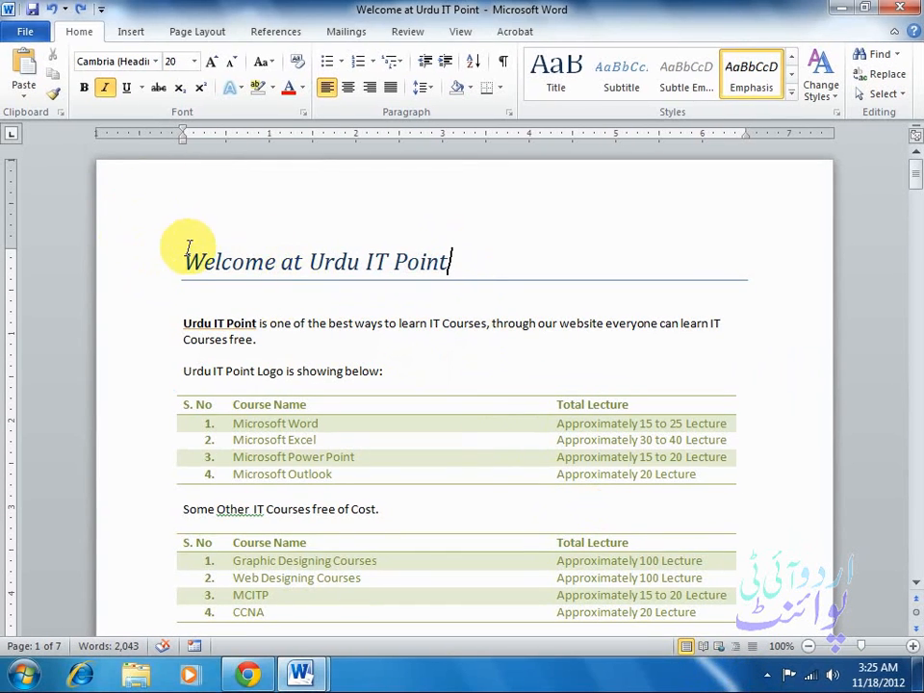
Step: Select the whole heading line "Welcome at Urdu IT Point", clearing the selection once and selecting it again
left_click_drag(184, 258, 212, 239)
left_click(492, 287)
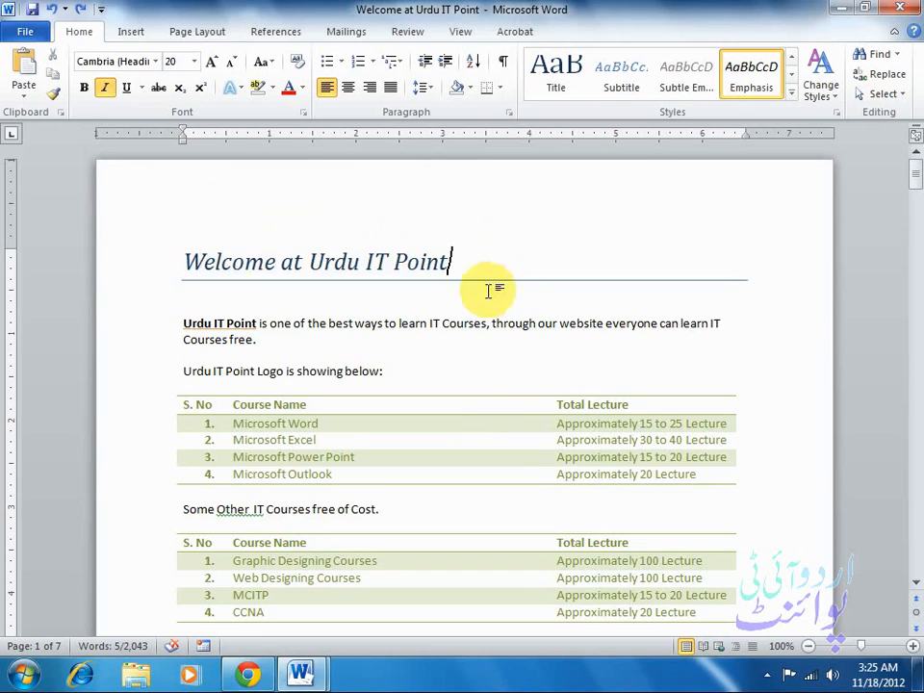
left_click(119, 276)
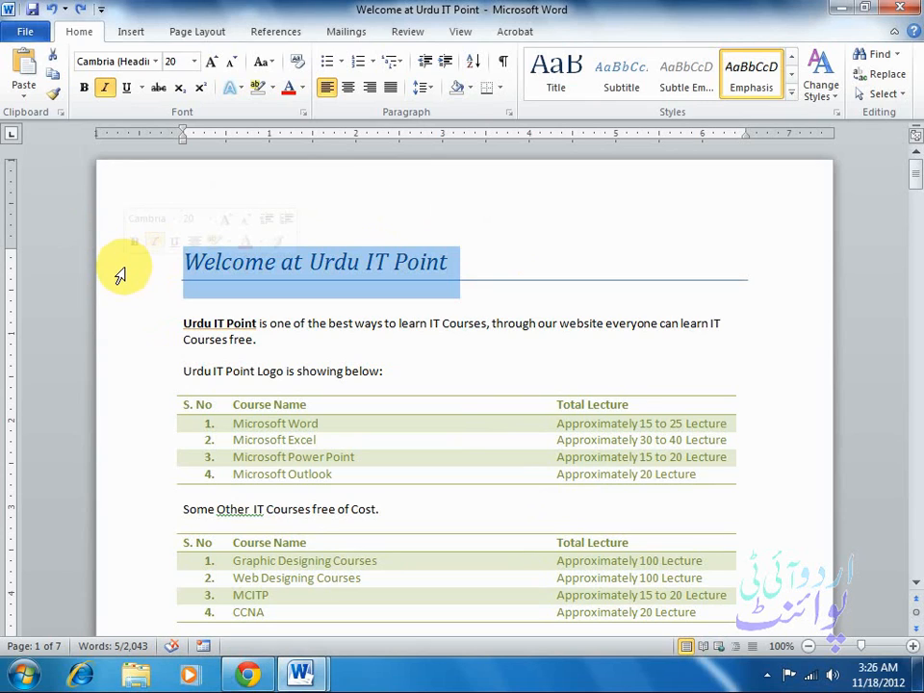
Step: Select the first line of the introductory paragraph, extend the selection to the whole paragraph, and clear it
left_click(128, 332)
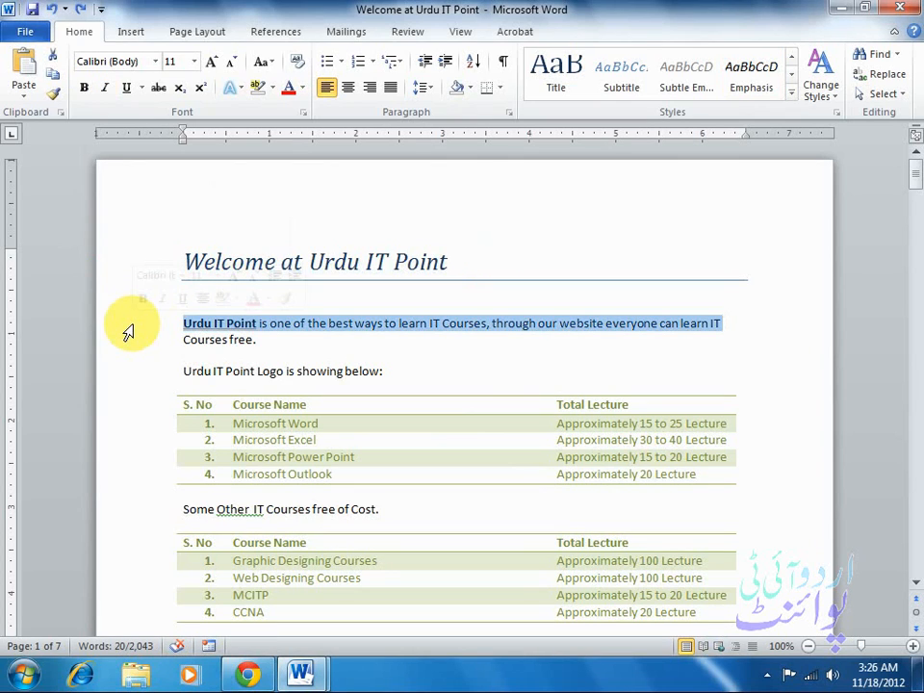
double_click(128, 332)
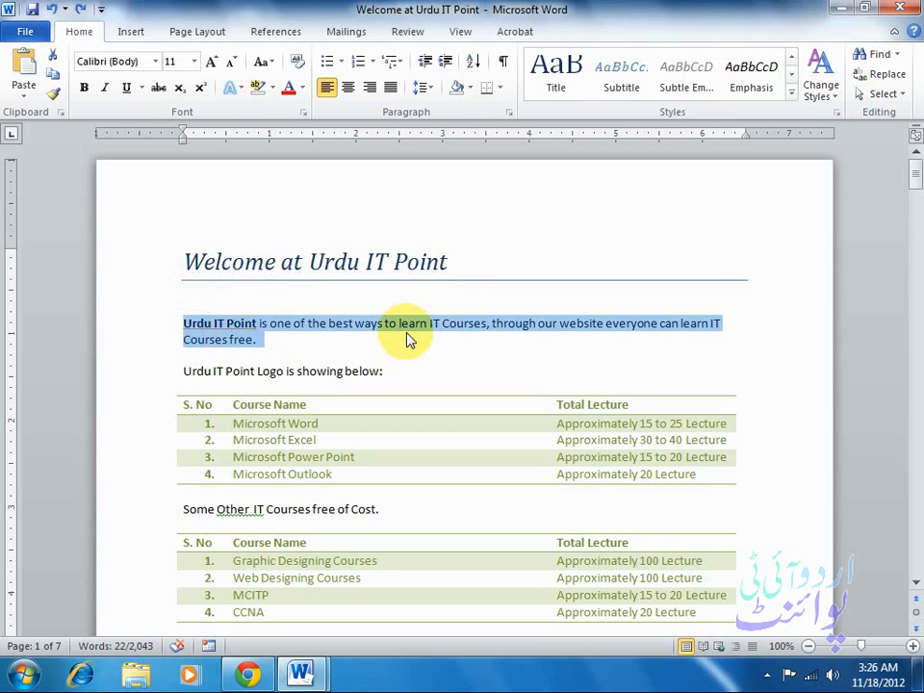
left_click(451, 327)
triple_click(452, 327)
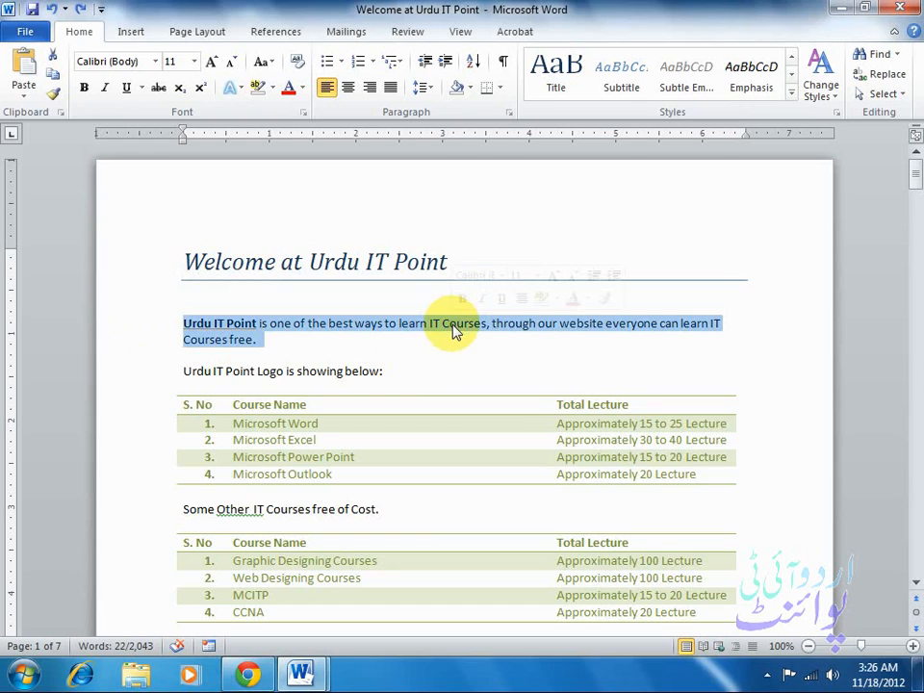
left_click(494, 342)
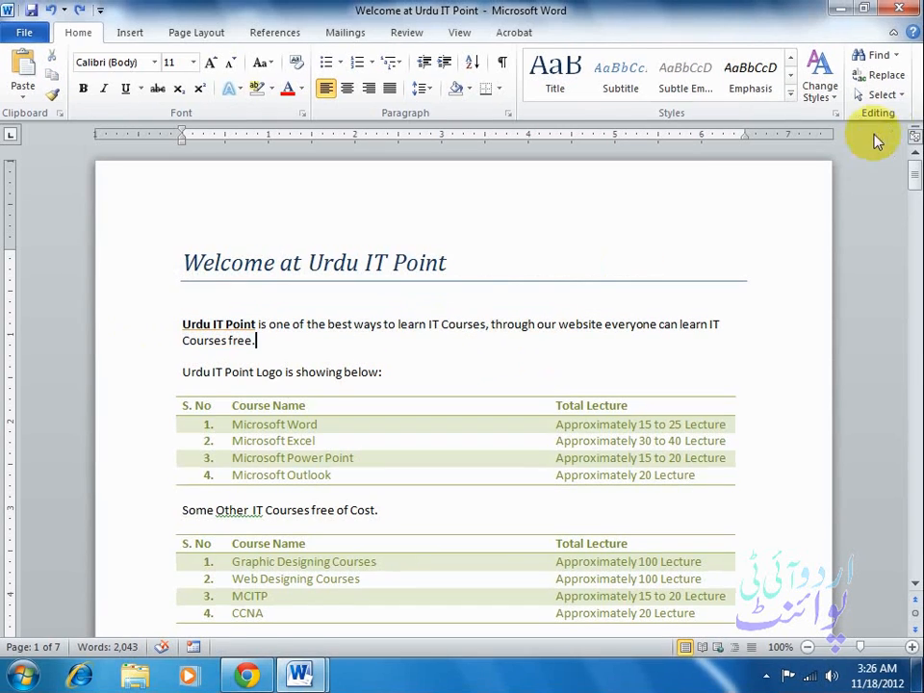
Step: Select all content in the document, and deselect it by placing the cursor in the introductory paragraph
left_click(878, 94)
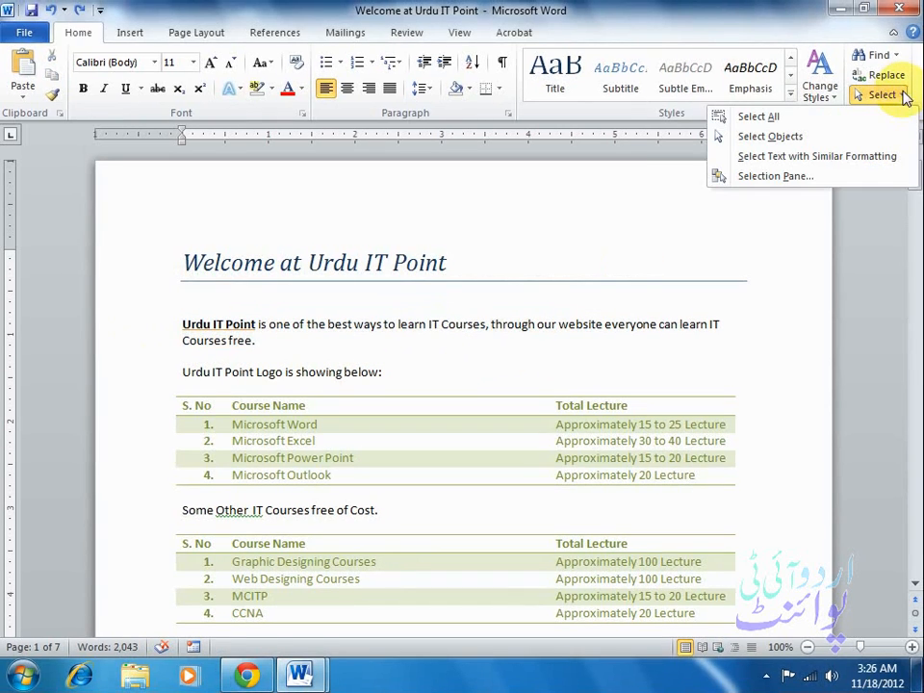
left_click(849, 120)
mouse_move(913, 165)
left_mouse_down()
mouse_move(916, 438)
mouse_move(916, 144)
left_mouse_up()
left_click(882, 94)
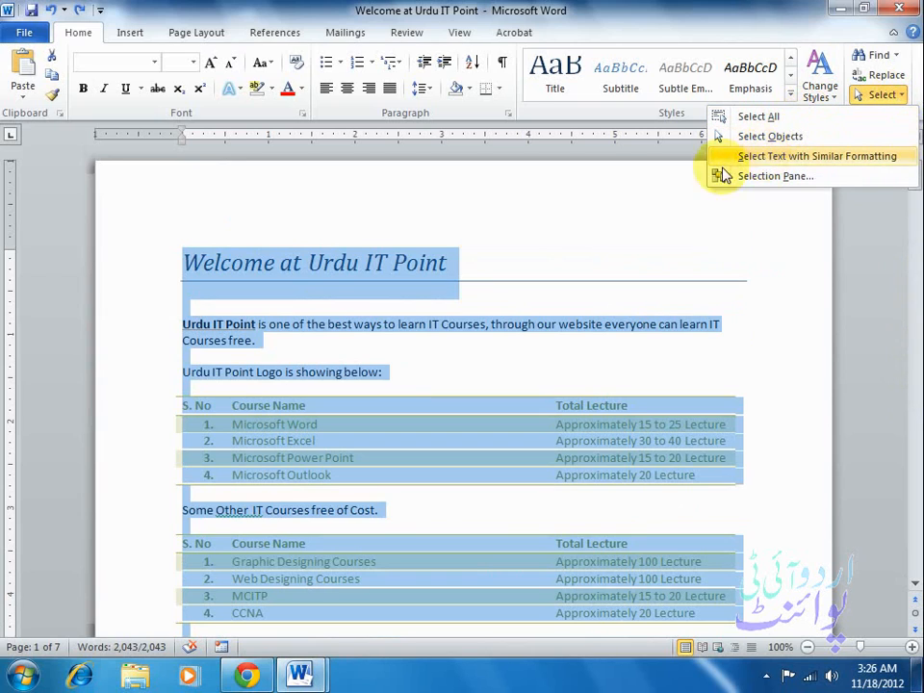
left_click(285, 350)
left_click(270, 323)
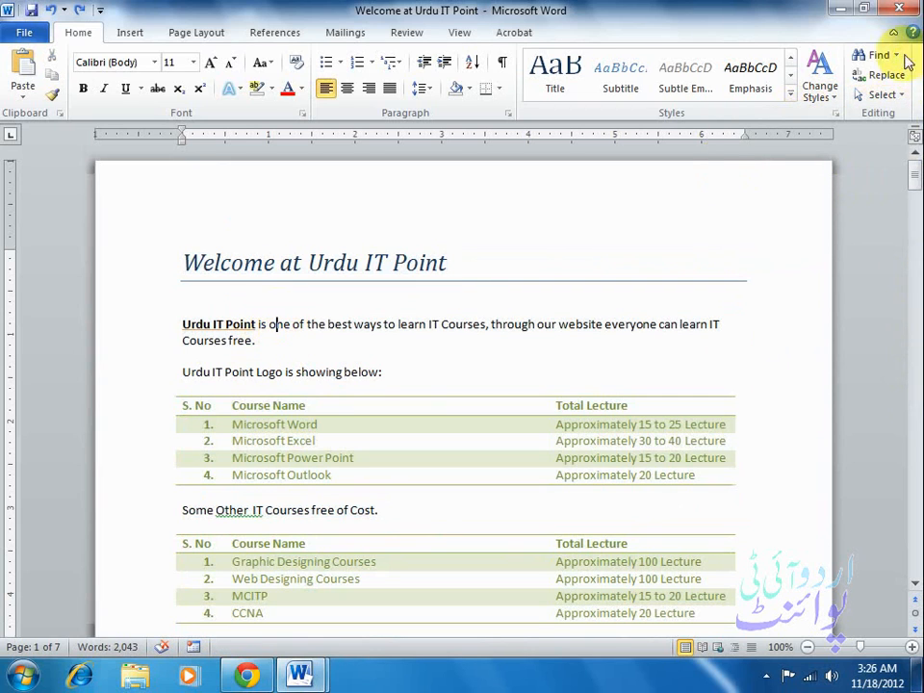
Step: Select all text with formatting similar to the introductory paragraph and review the selection further down the document
left_click(882, 94)
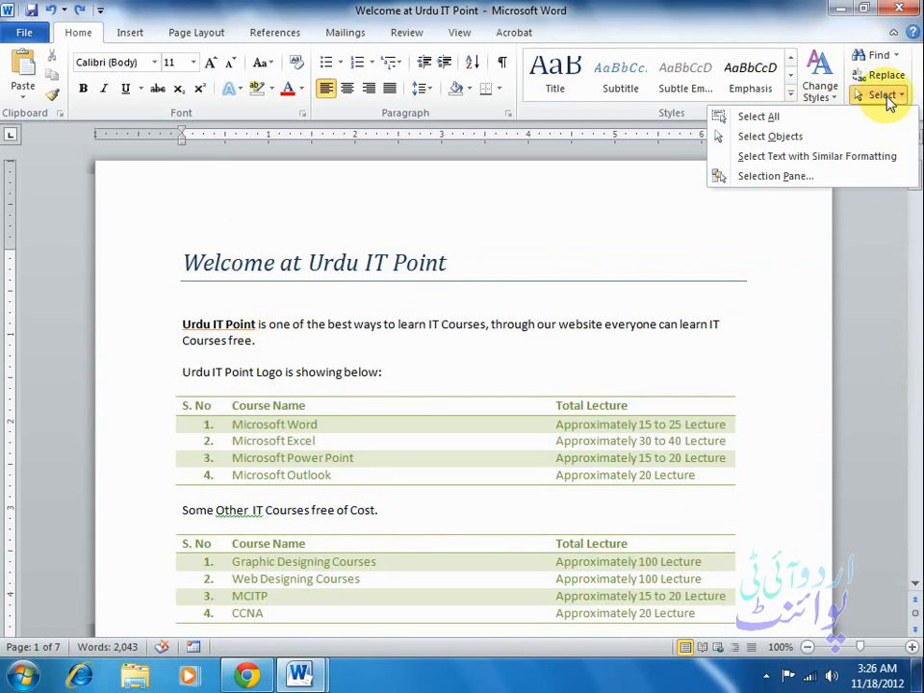
left_click(867, 165)
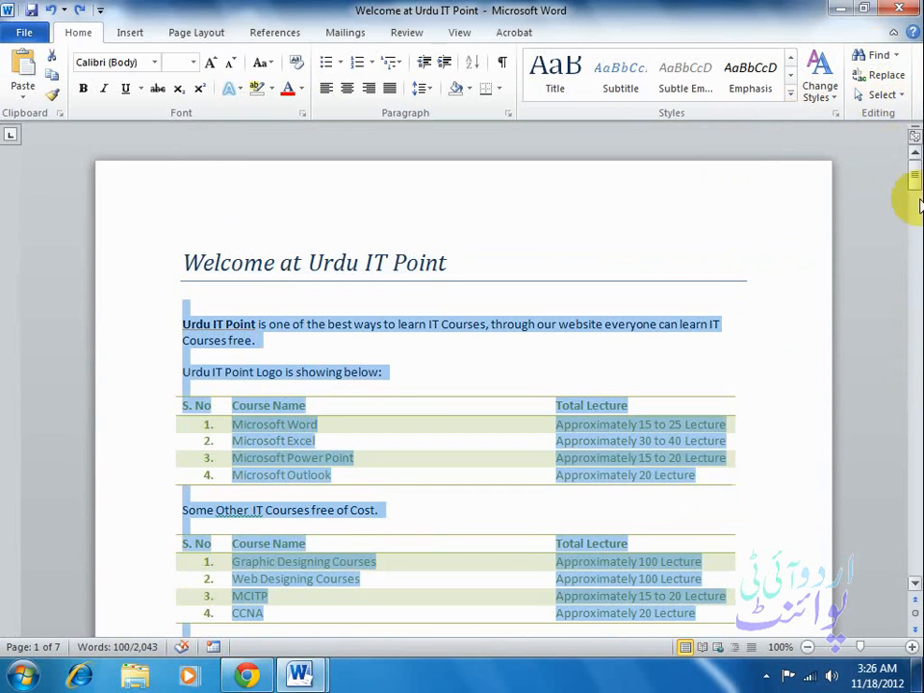
left_click_drag(913, 171, 913, 191)
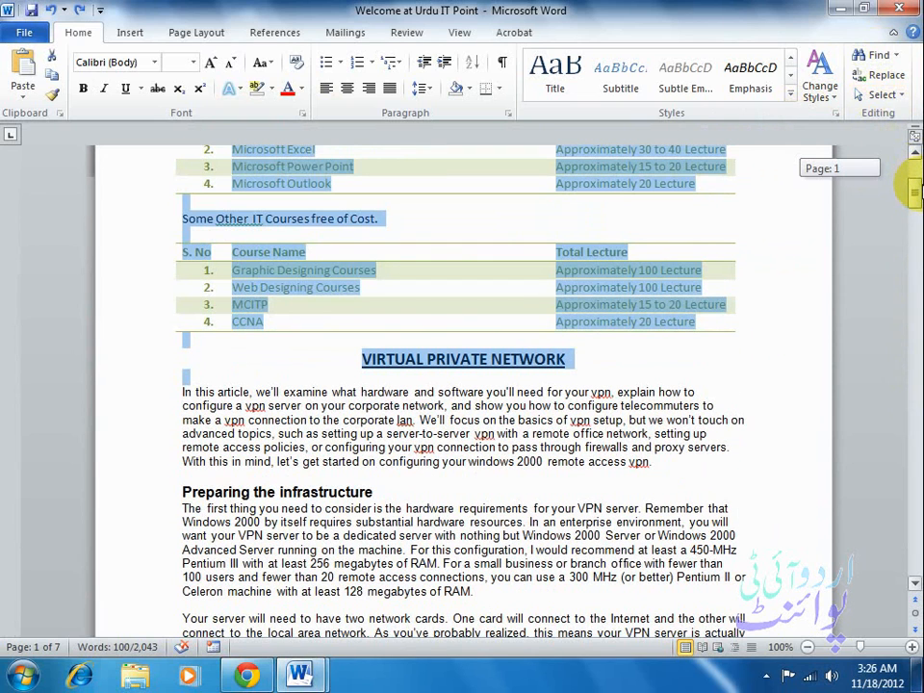
left_click_drag(911, 190, 911, 163)
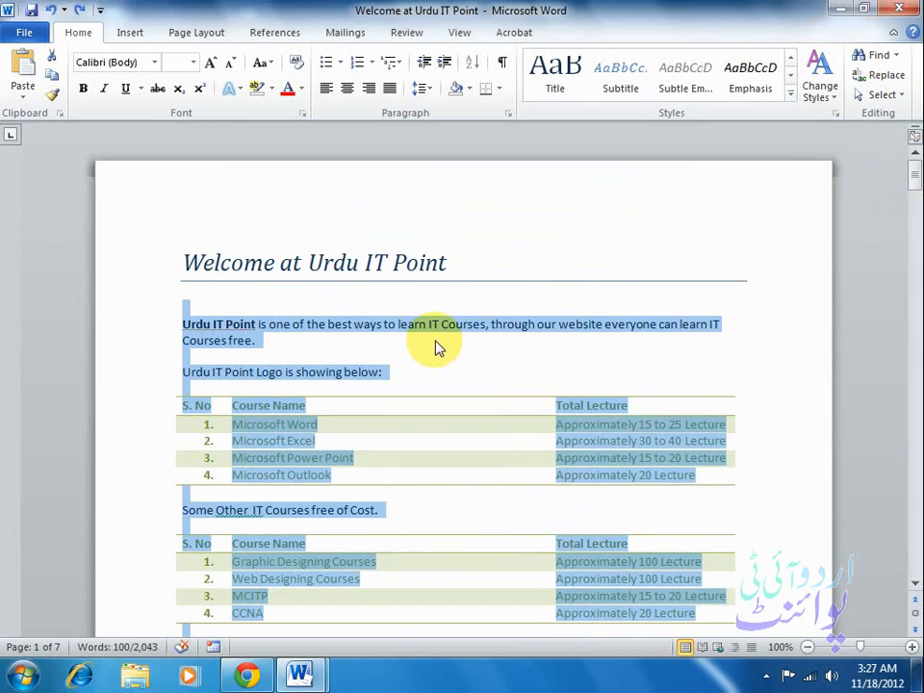
Step: Apply the Book Title style to the heading "Welcome at Urdu IT Point"
left_click(199, 260)
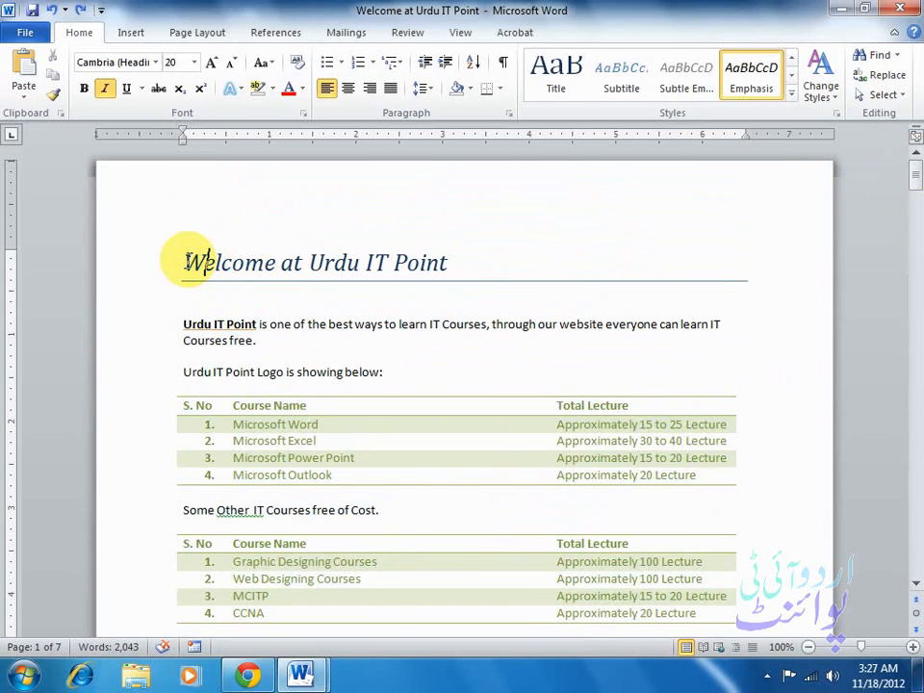
left_click(147, 269)
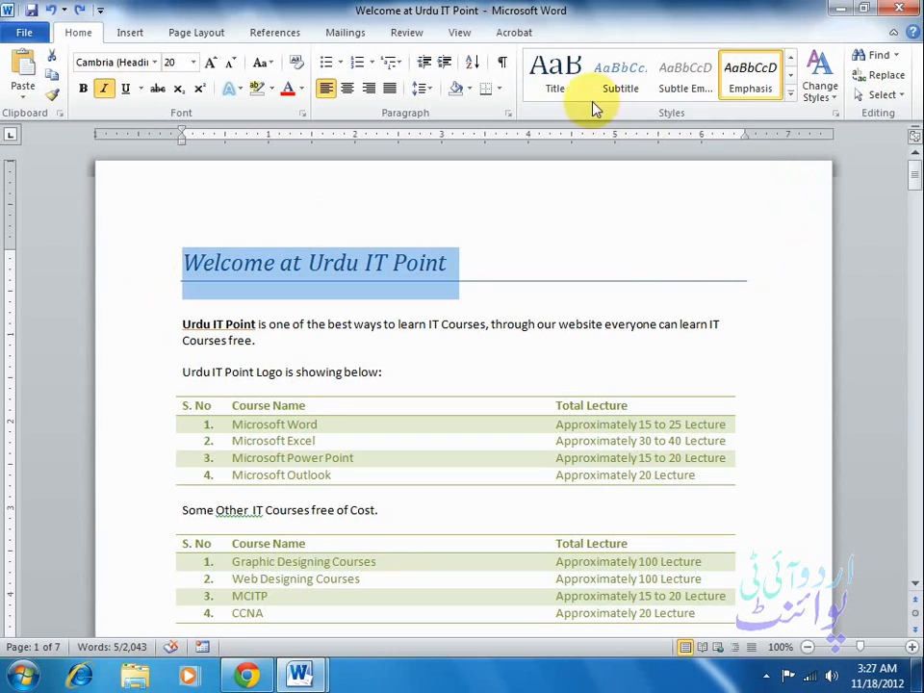
left_click(792, 94)
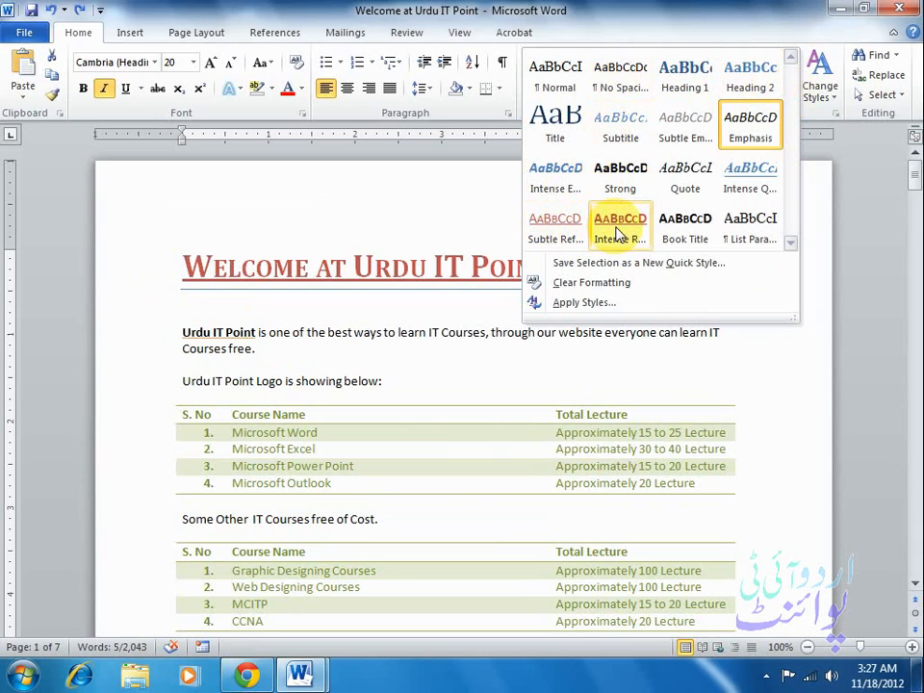
left_click(670, 227)
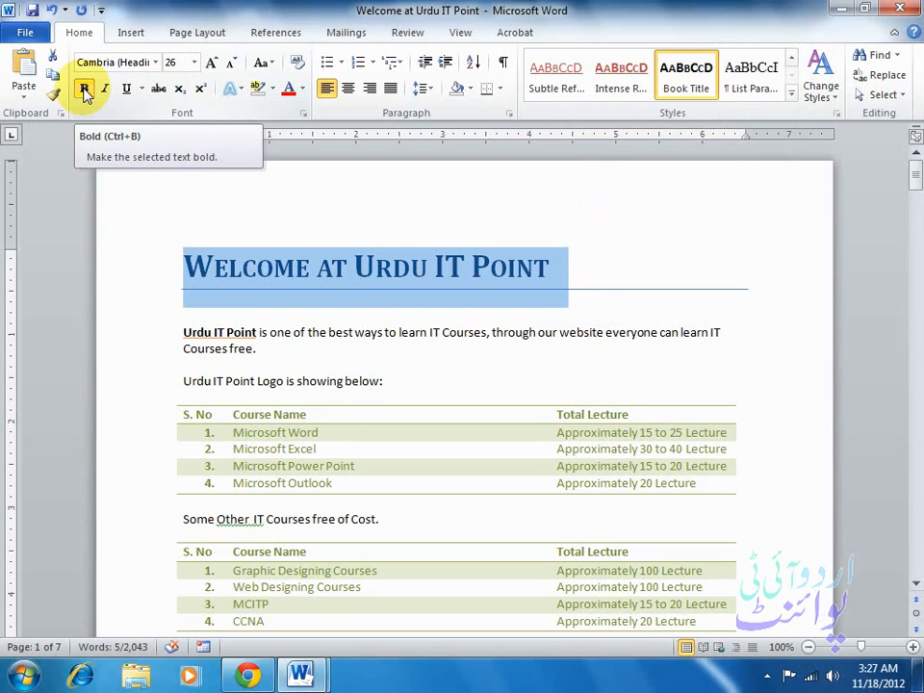
Step: Toggle the heading's bold off and on again, and add italic and underline formatting
left_click(83, 91)
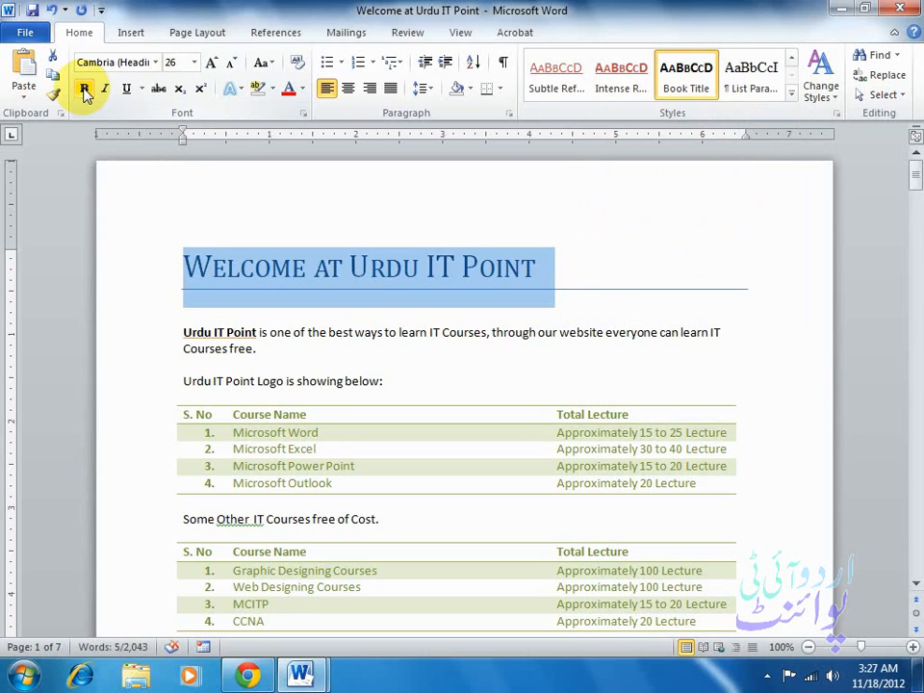
left_click(85, 90)
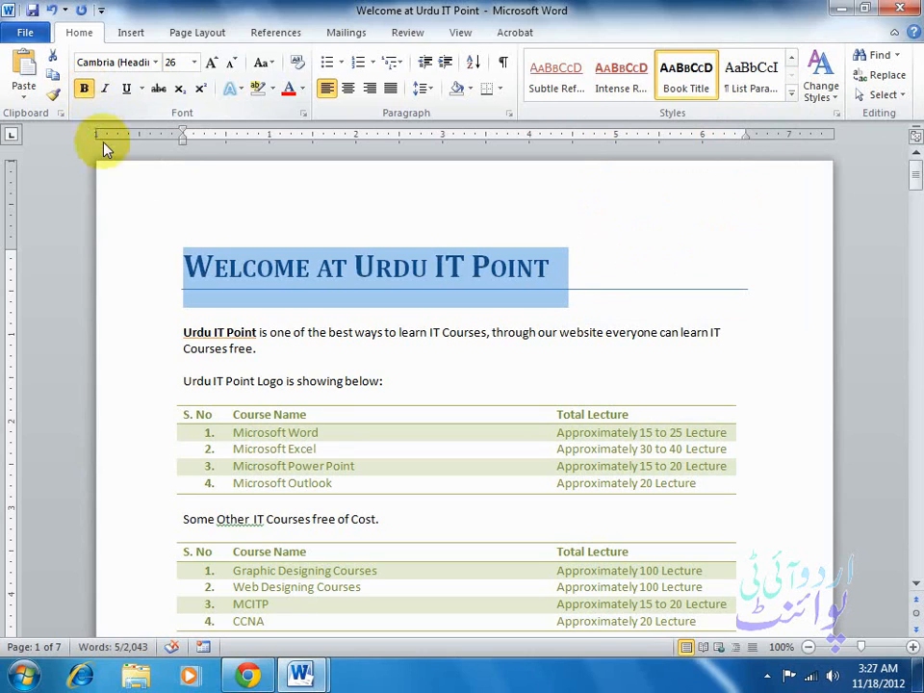
left_click(106, 89)
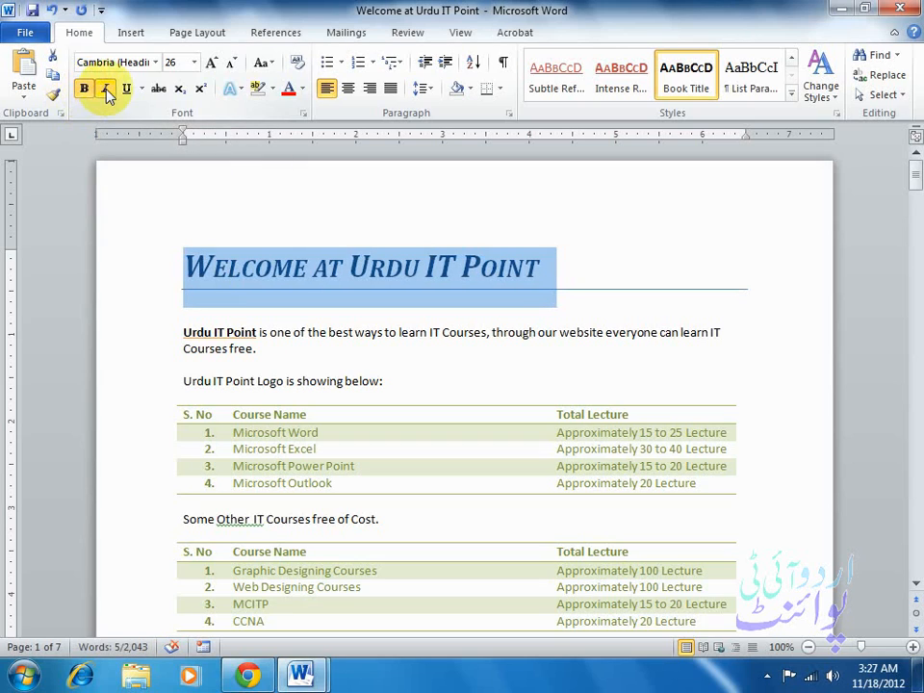
left_click(128, 88)
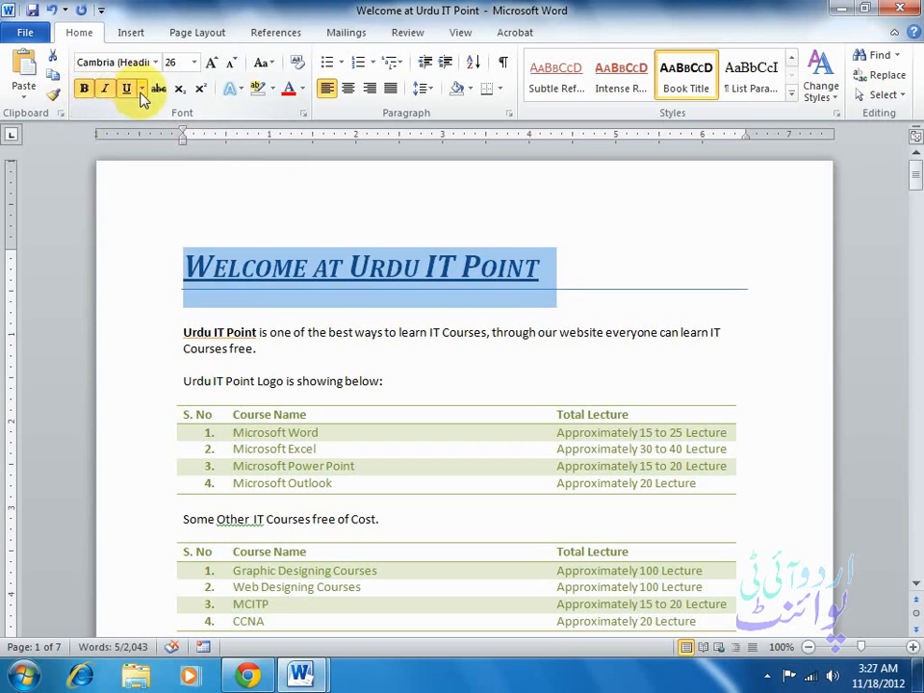
Step: Change the heading's underline to the dash-dot style and colour it dark orange
left_click(142, 89)
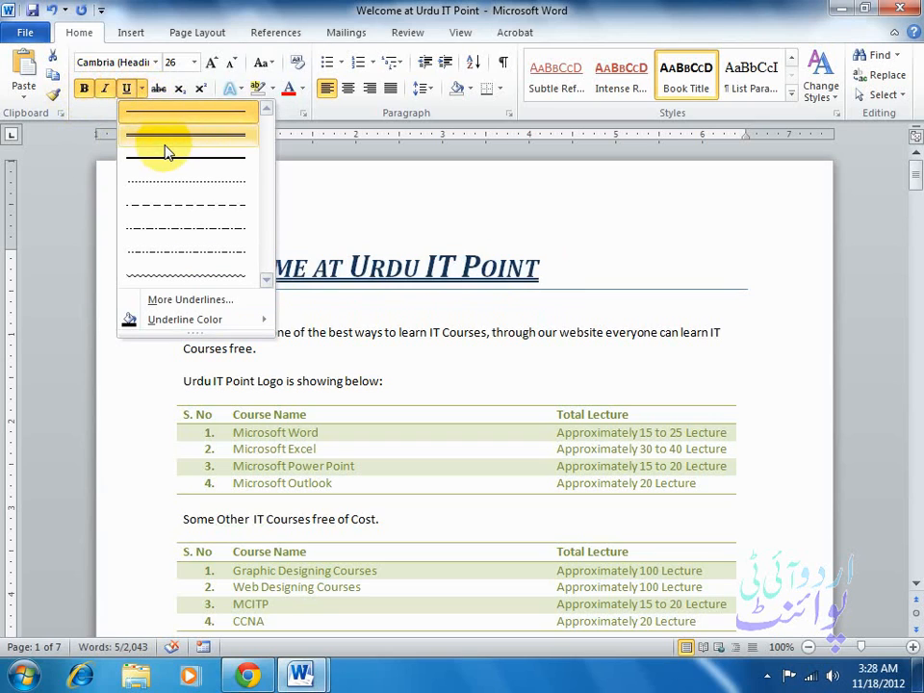
left_click(184, 231)
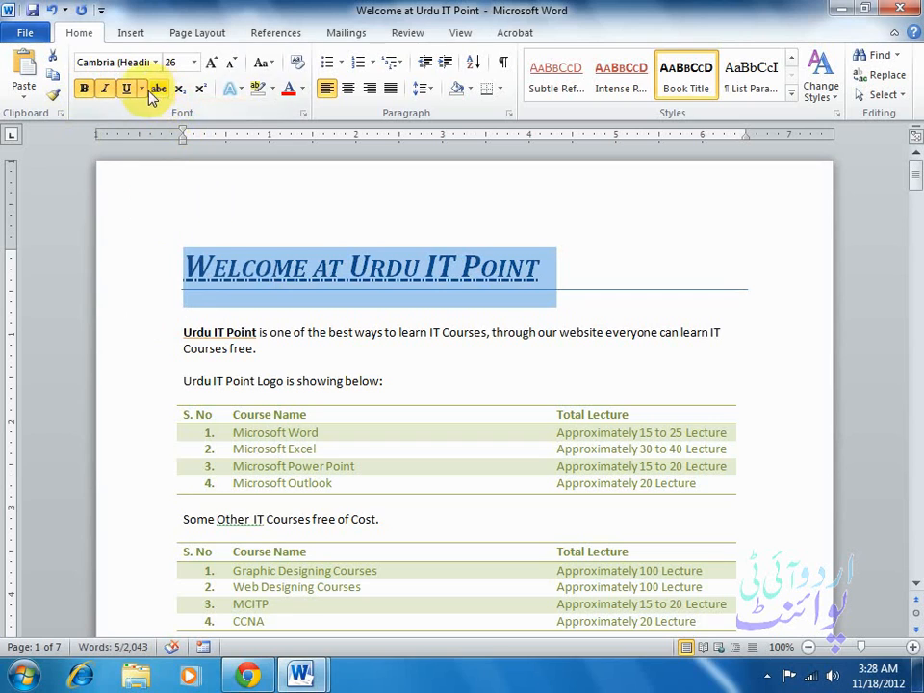
left_click(144, 89)
mouse_move(149, 322)
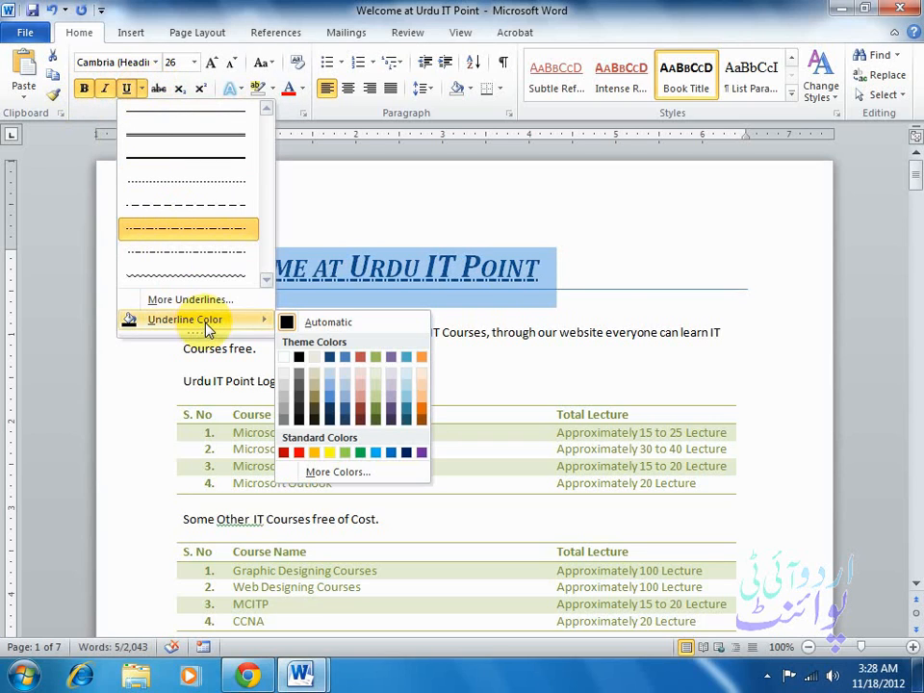
left_click(423, 414)
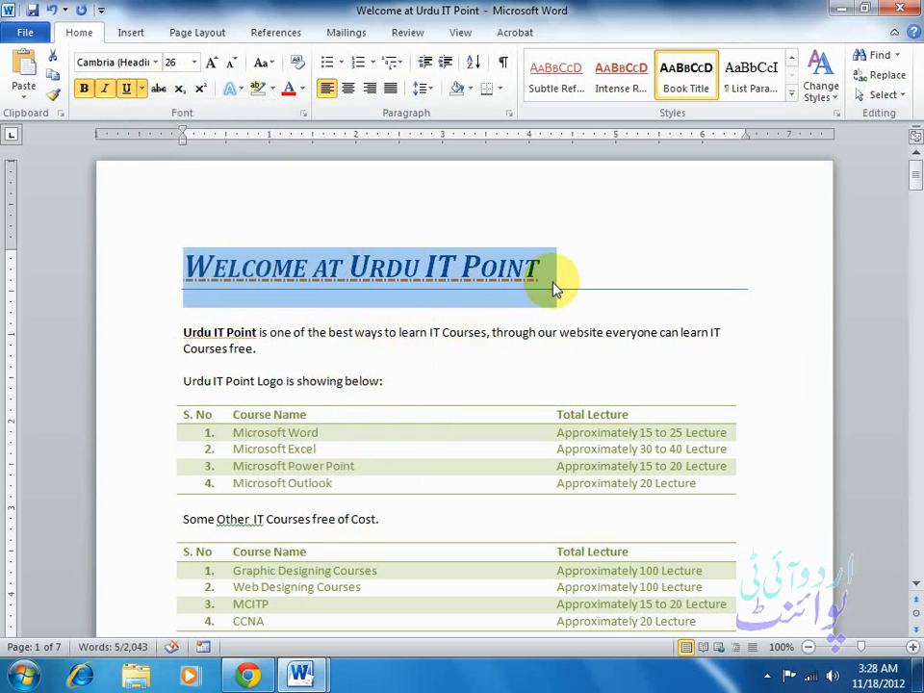
Step: Change the heading's font to !Sketchy Times and its size to 36
left_click(155, 63)
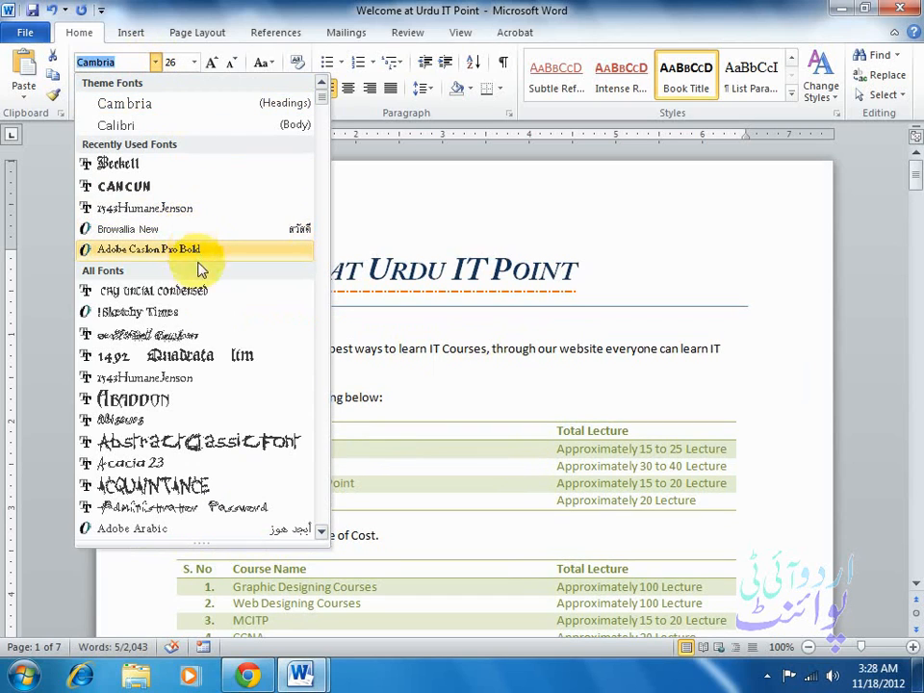
left_click(202, 312)
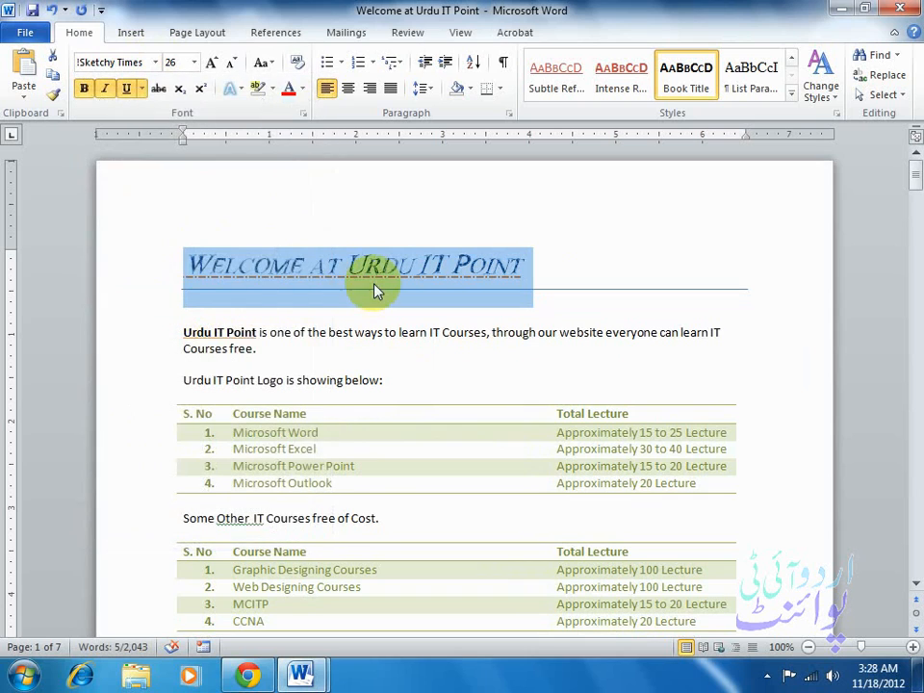
left_click(194, 62)
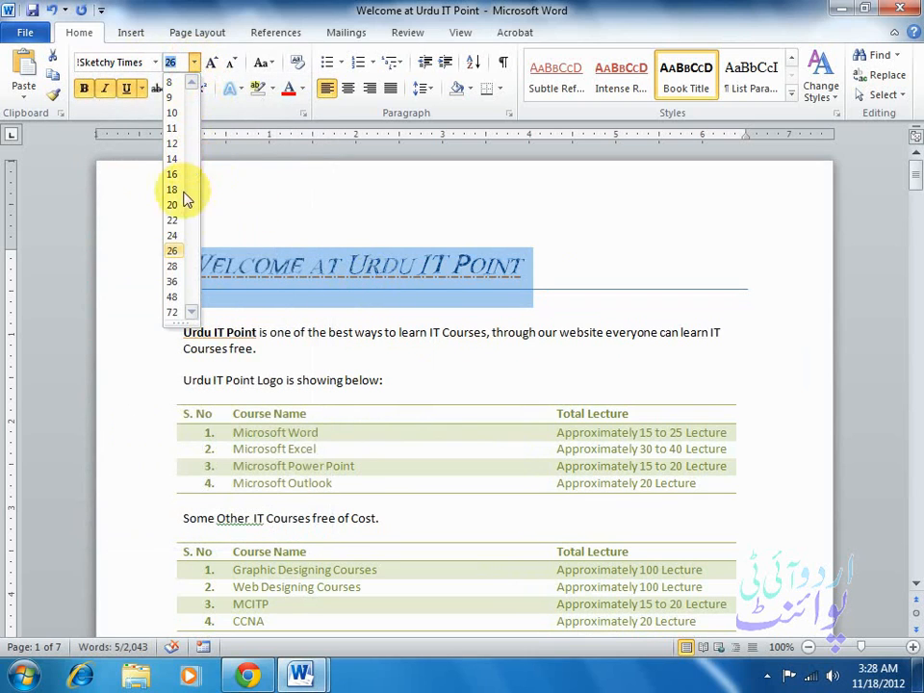
left_click(176, 281)
Step: Set the heading's font size to 28, and replace it with a custom size of 30
left_click(194, 63)
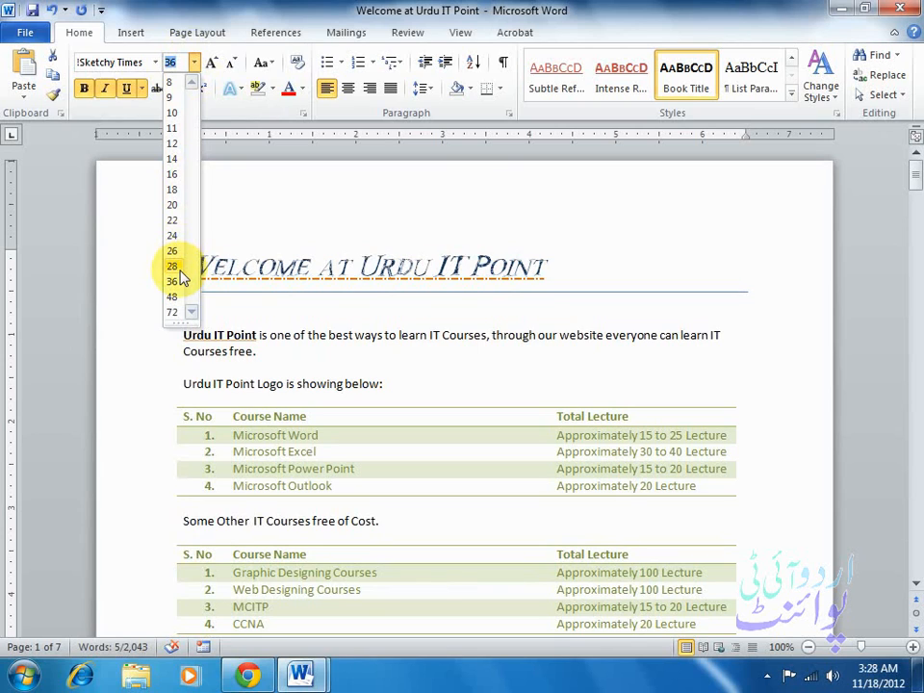
left_click(178, 265)
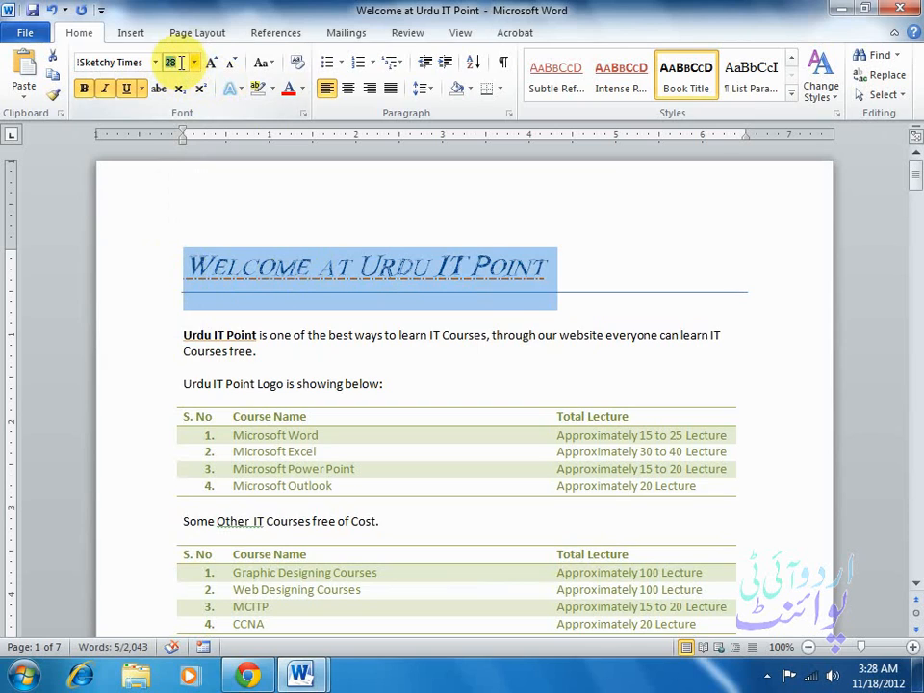
type("30")
key("Return")
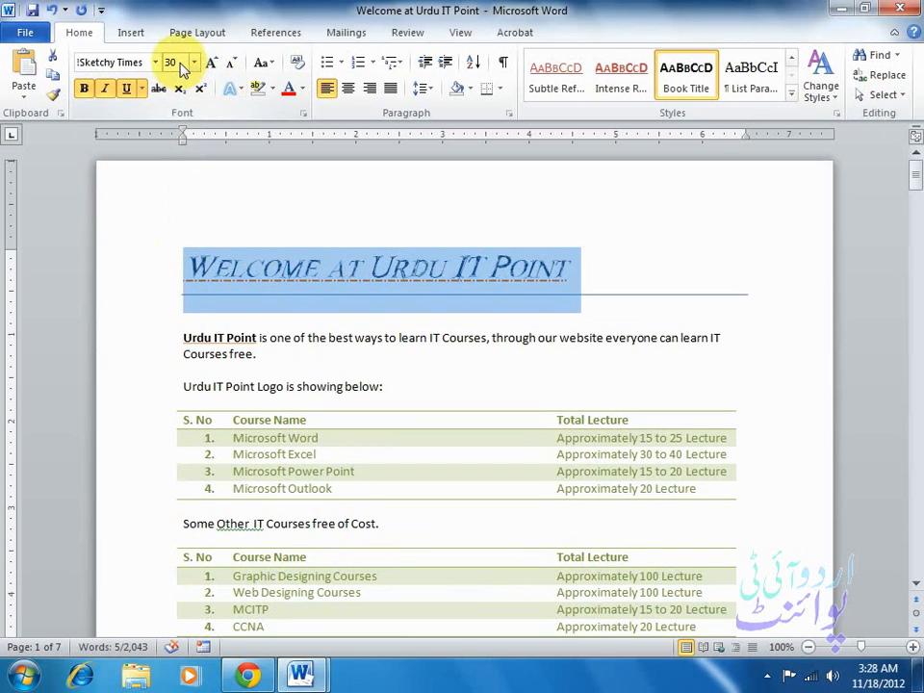
Step: Grow the heading's font incrementally past 36, and shrink it step by step to 22
left_click(213, 65)
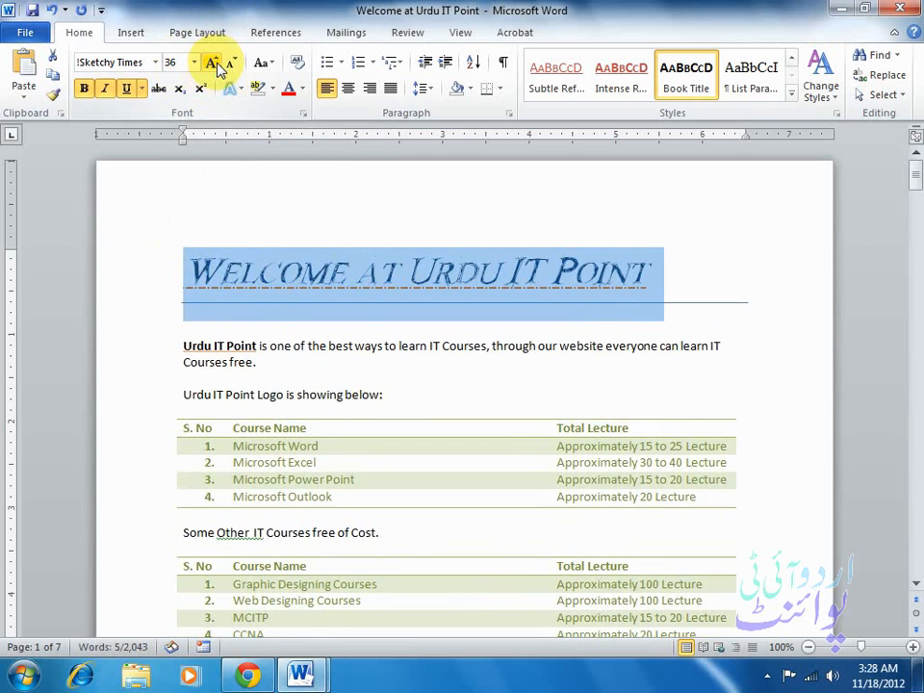
left_click(212, 64)
left_click(232, 64)
left_click(232, 65)
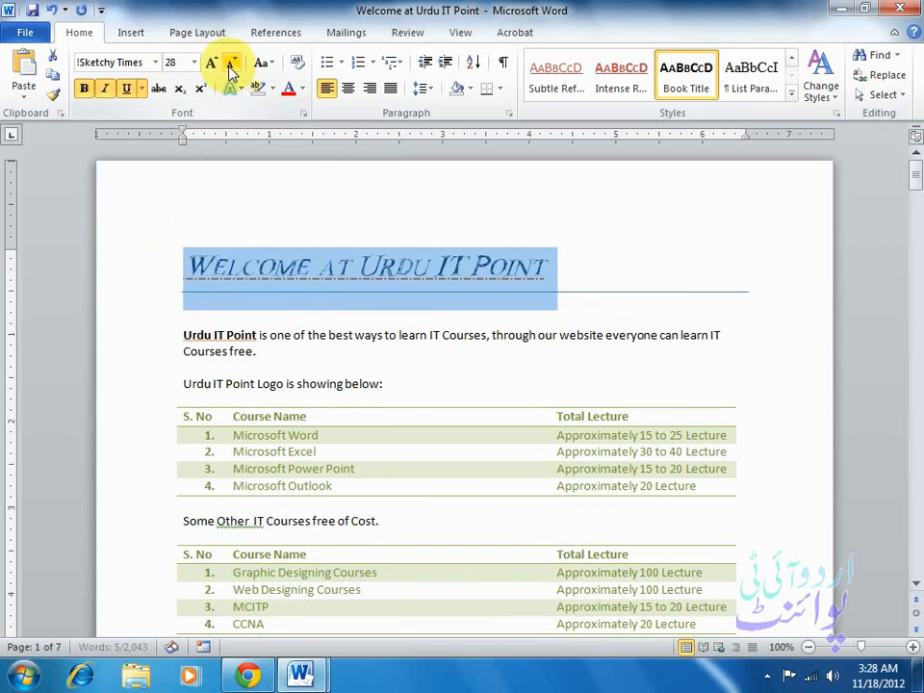
left_click(232, 65)
left_click(232, 64)
left_click(232, 65)
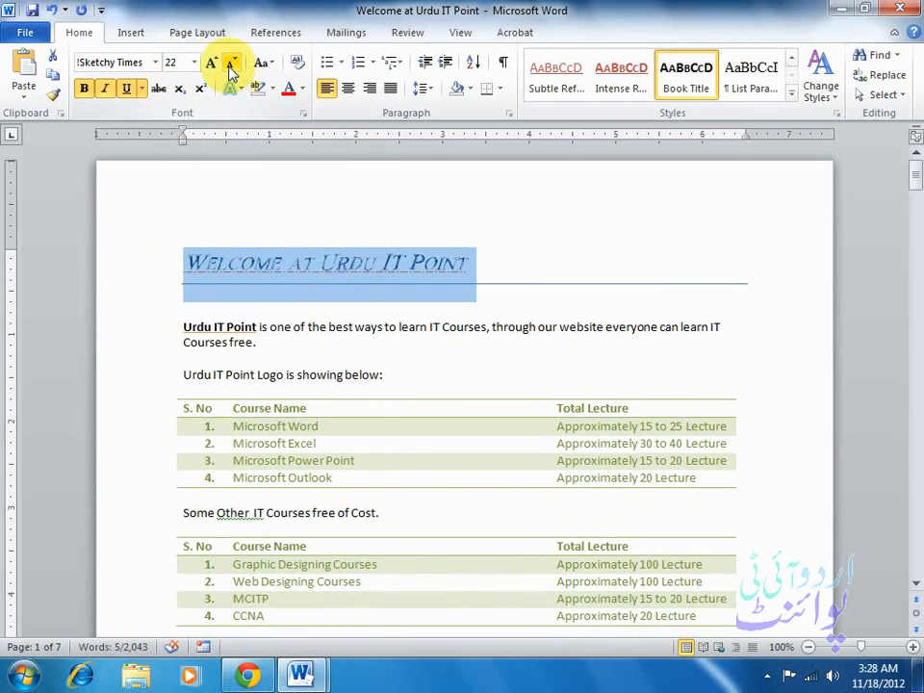
Step: Select both lines of the introductory "Urdu IT Point" paragraph below the heading, working from the margin
left_click(159, 332)
left_click_drag(160, 337, 164, 346)
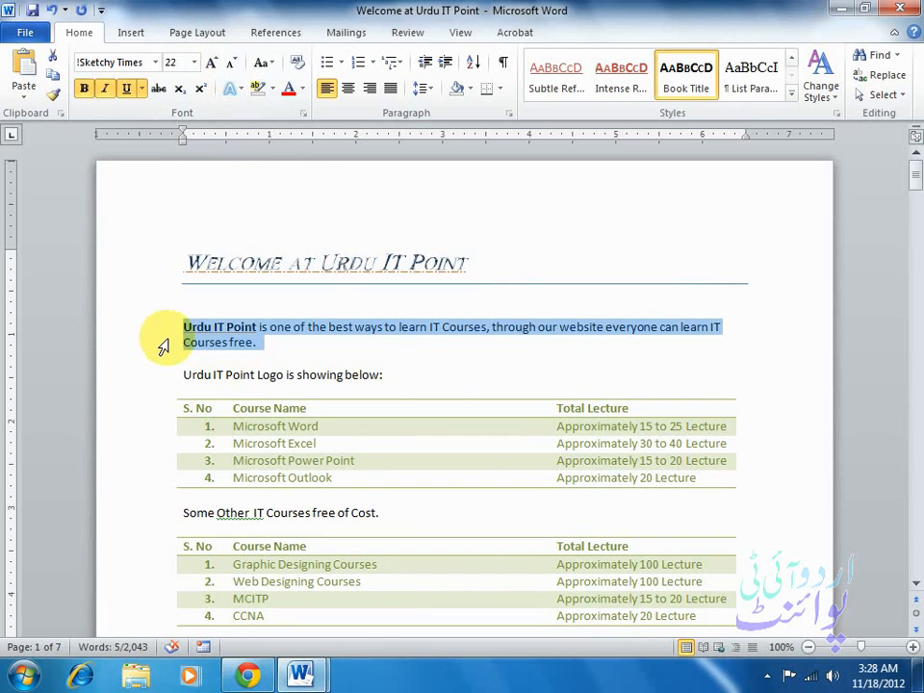
left_click(130, 327)
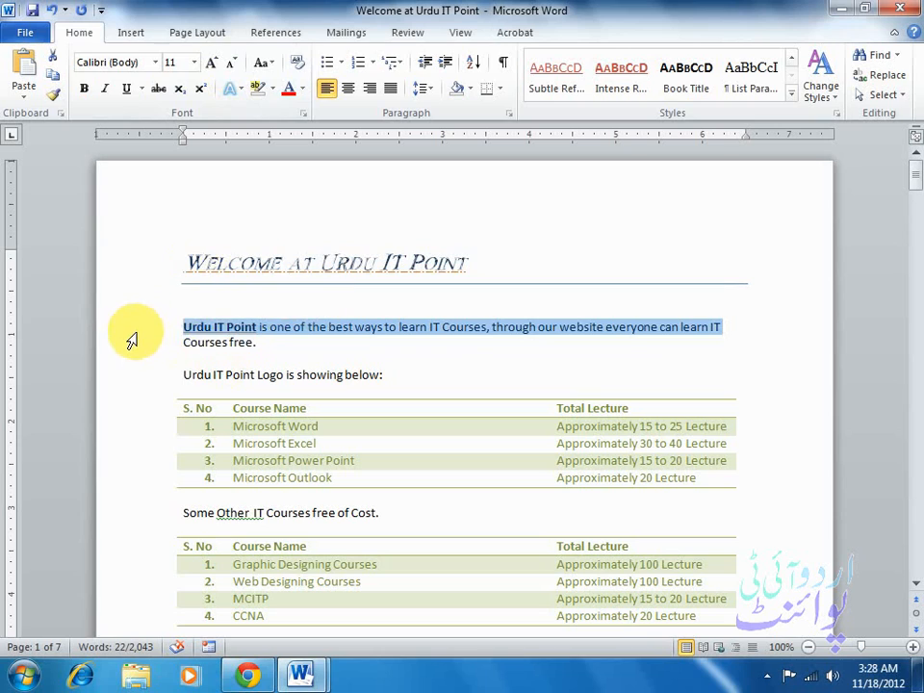
left_click_drag(132, 340, 128, 359)
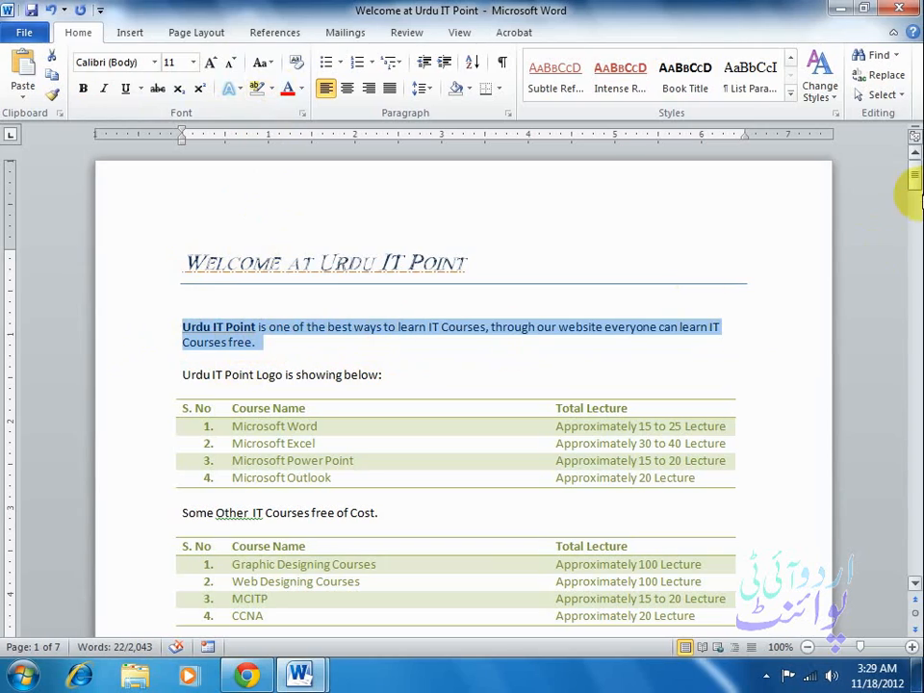
Step: Select the text under VIRTUAL PRIVATE NETWORK from "In this article" through "NetWare and UNIX servers" and change it to UPPERCASE
left_click_drag(909, 193, 910, 200)
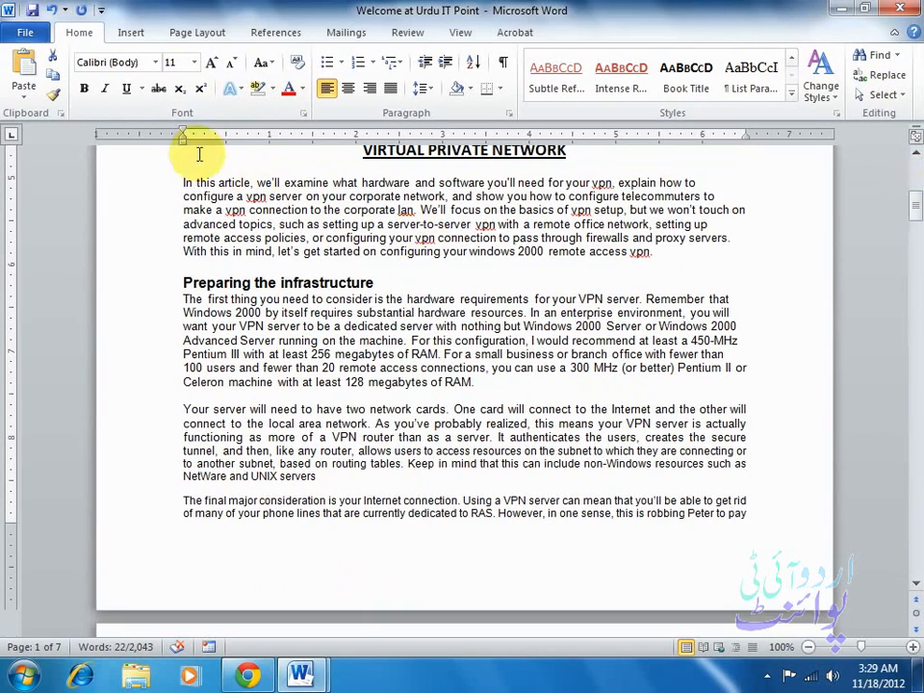
left_click_drag(166, 188, 402, 487)
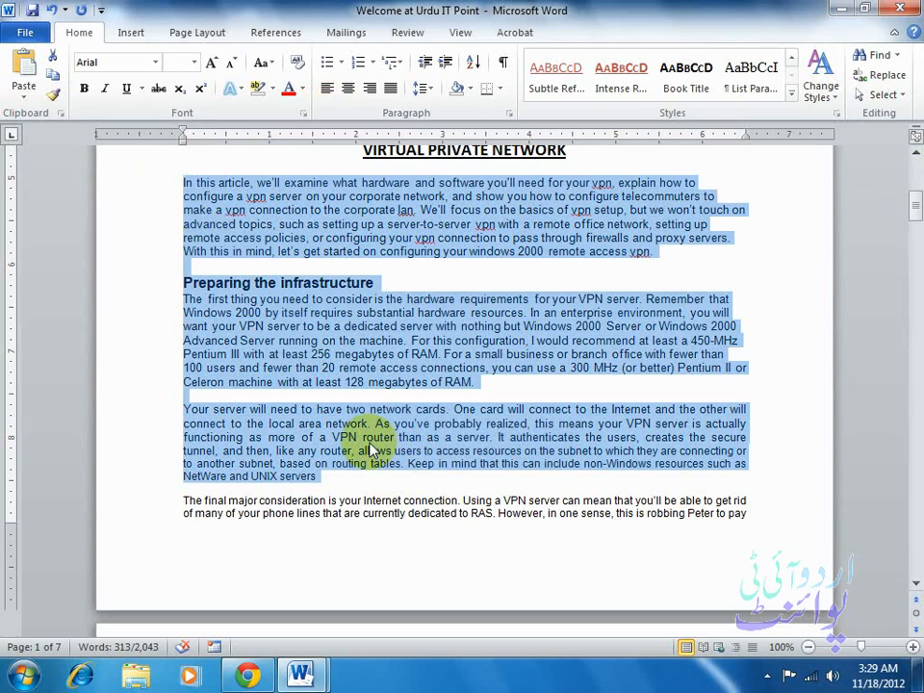
left_click(269, 64)
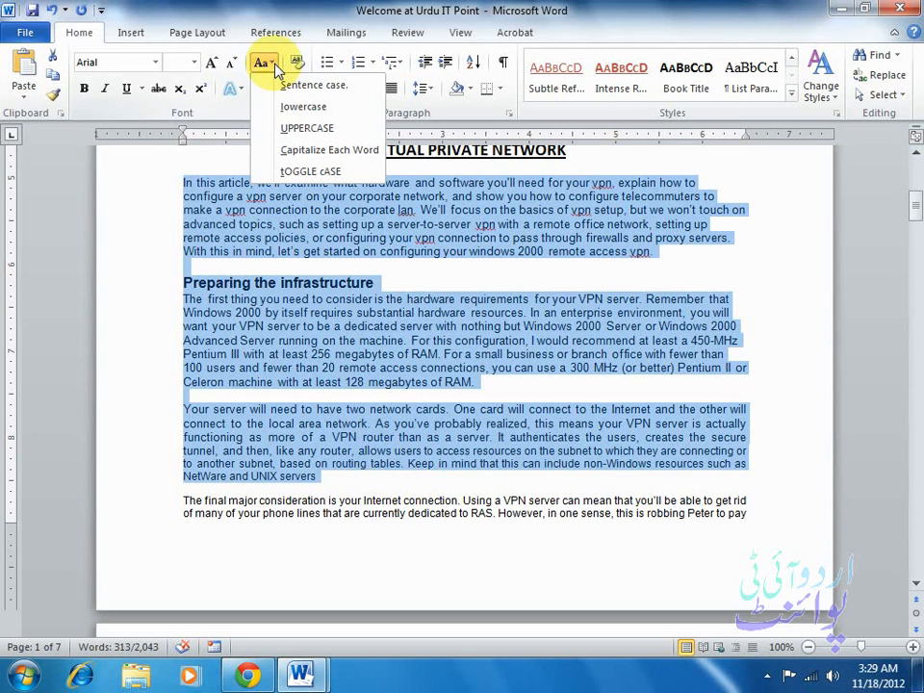
left_click(289, 132)
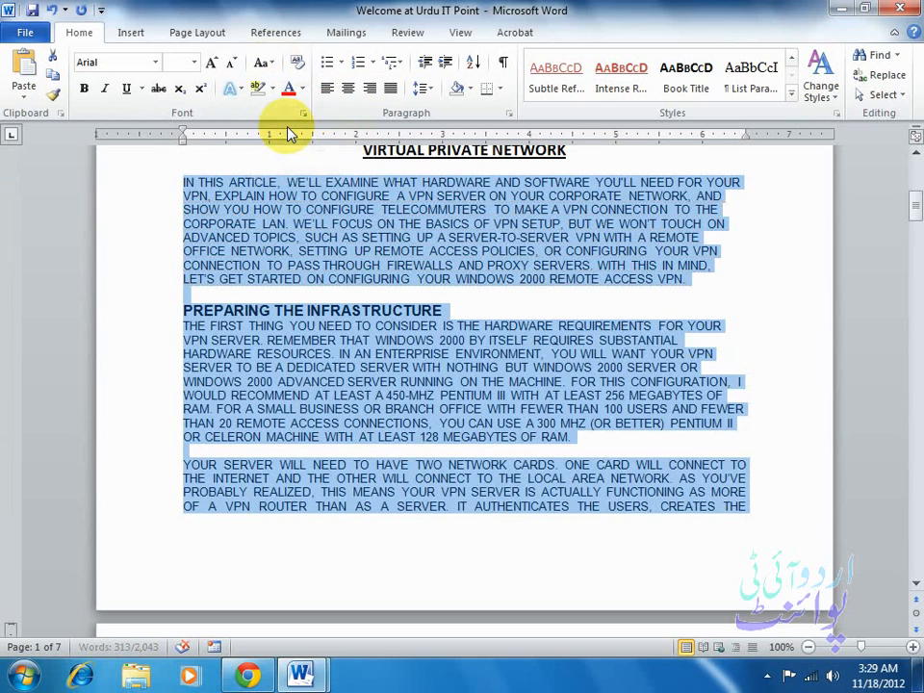
Step: Change the selected Virtual Private Network text to lowercase, and then to Sentence case
left_click(272, 64)
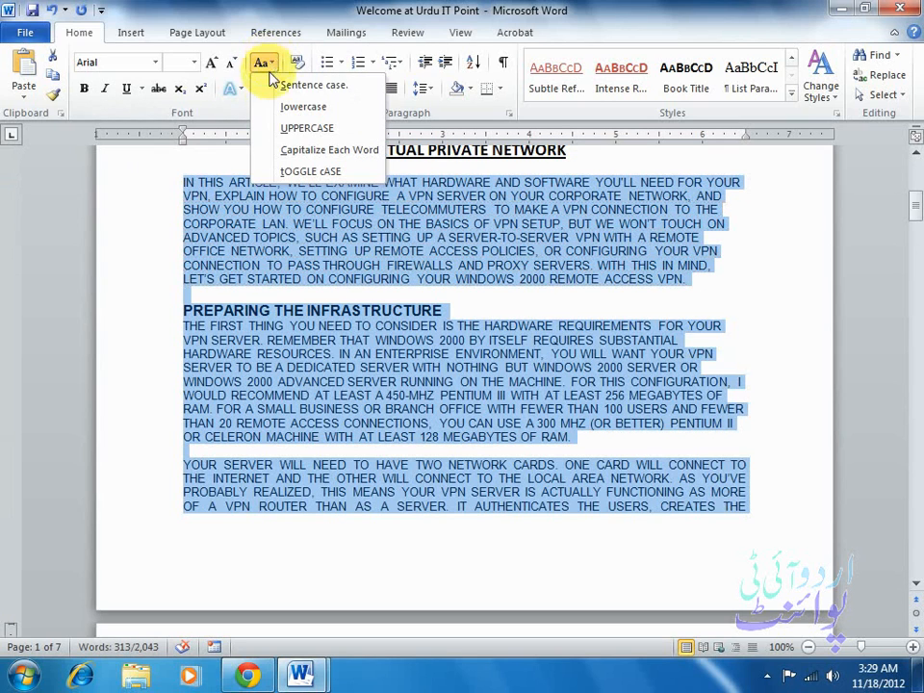
left_click(279, 103)
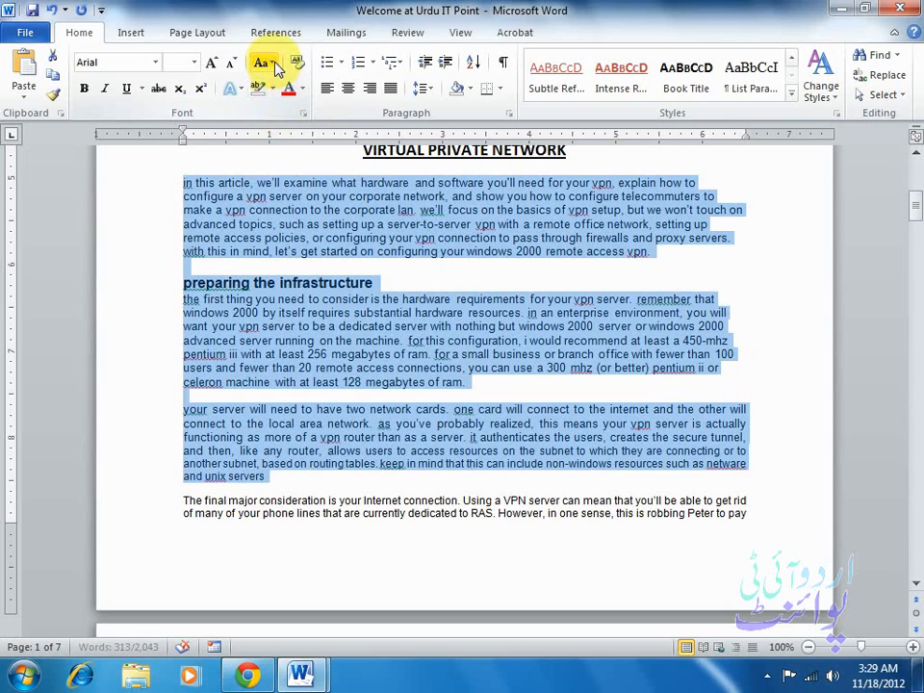
left_click(267, 62)
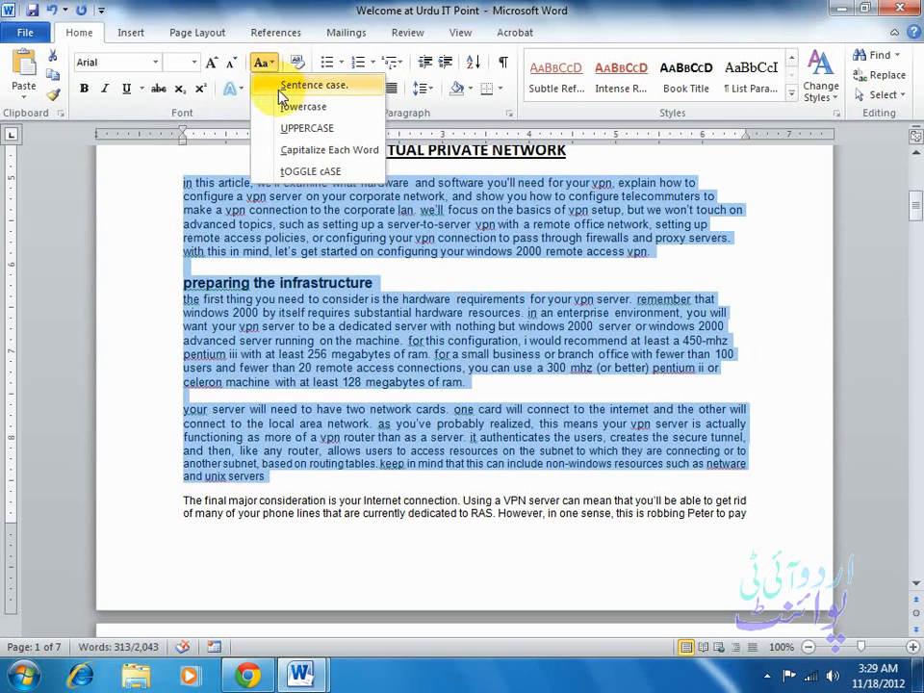
left_click(281, 89)
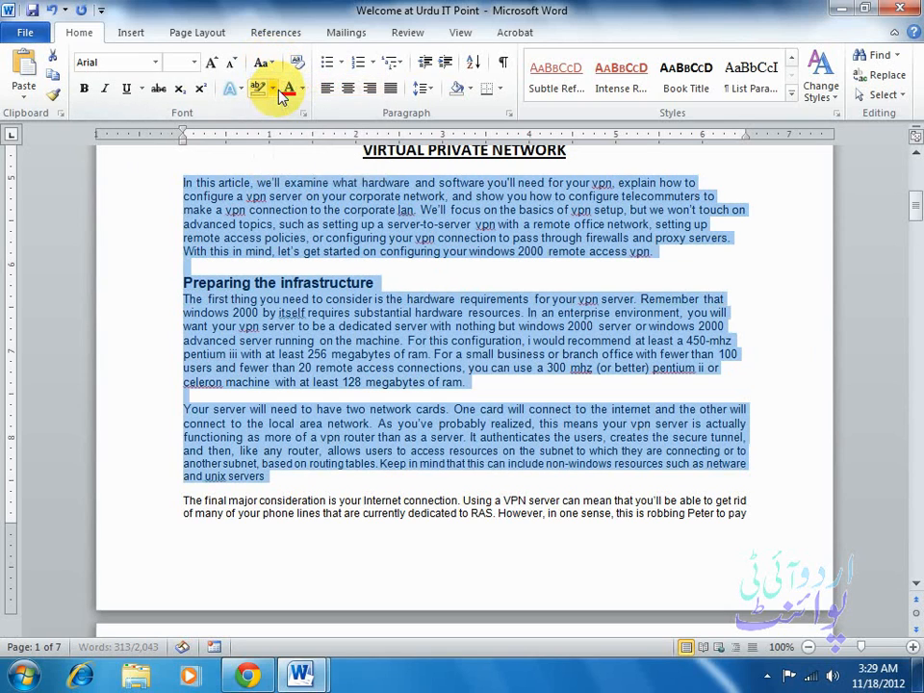
Step: Apply Capitalize Each Word to the selected text, and point out the capital E of "Examine" in the first line
left_click(274, 64)
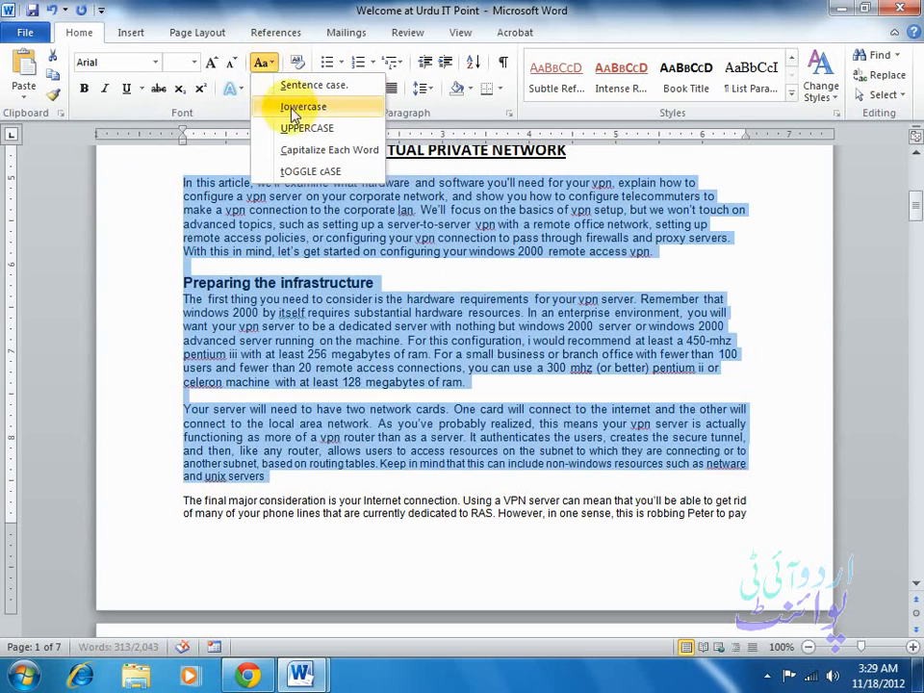
left_click(313, 152)
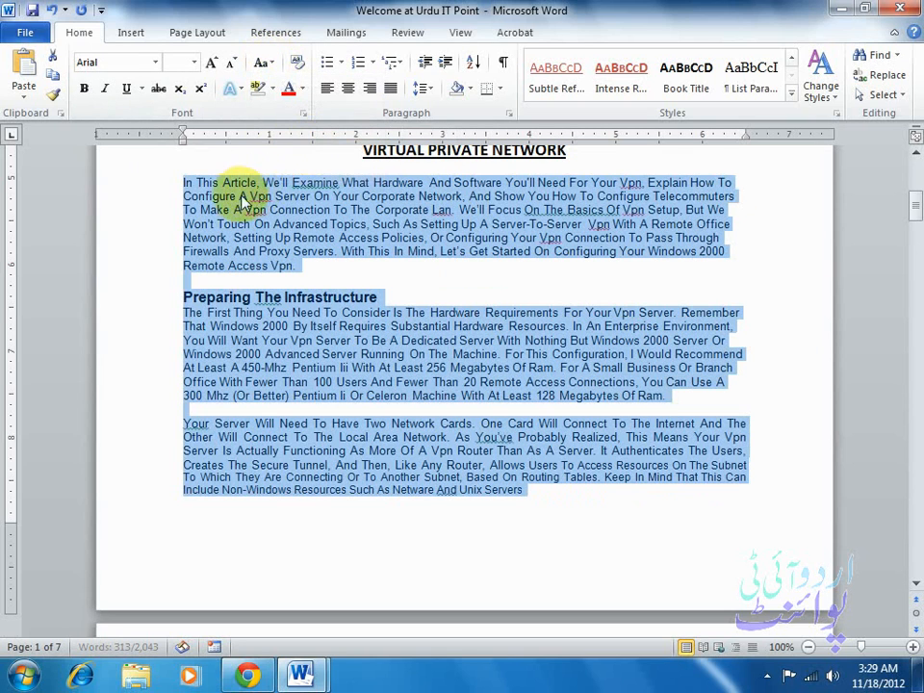
left_click(298, 182)
double_click(297, 182)
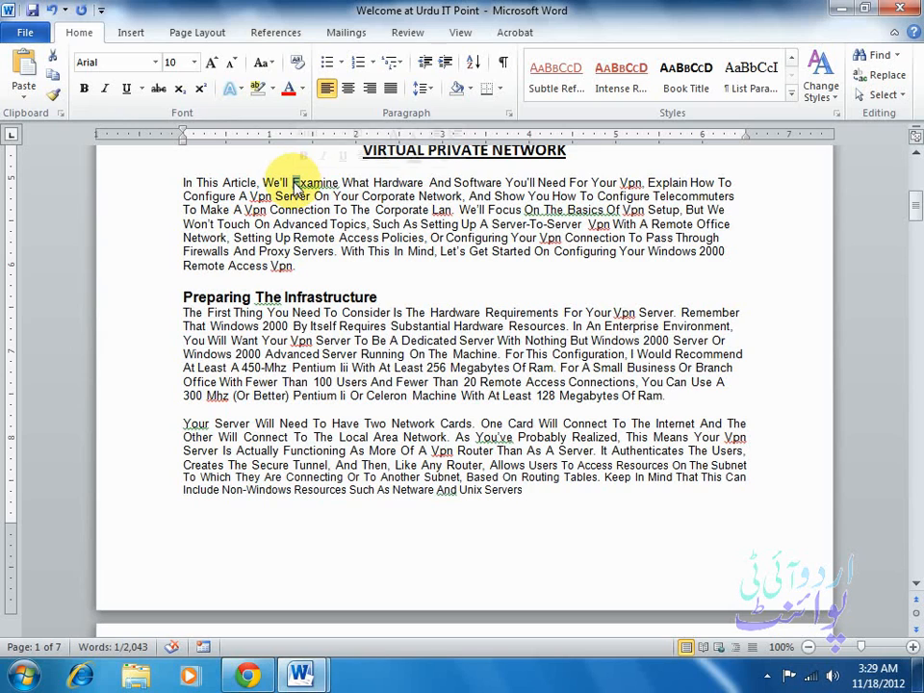
left_click(300, 192)
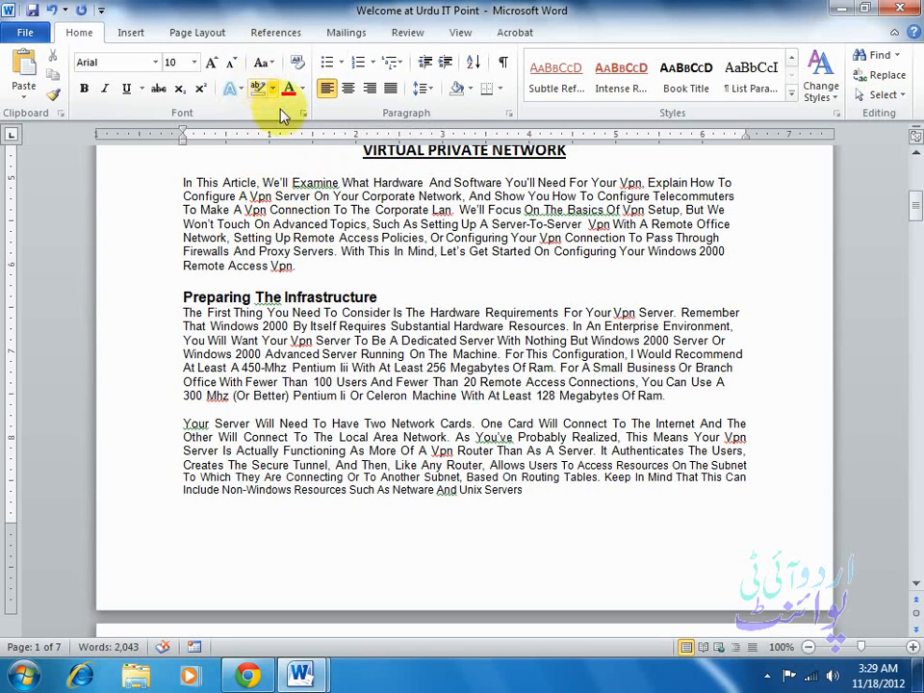
Step: Reselect the text from "In This Article" through "Unix Servers", change it to Sentence case, and clear the selection
left_click_drag(168, 189, 235, 515)
left_click(262, 61)
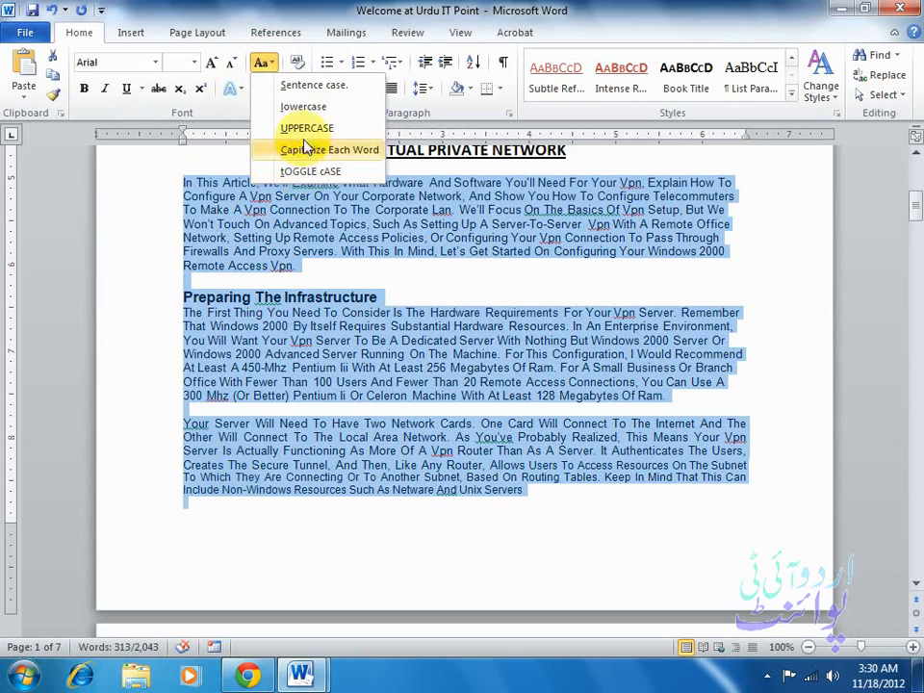
left_click(309, 90)
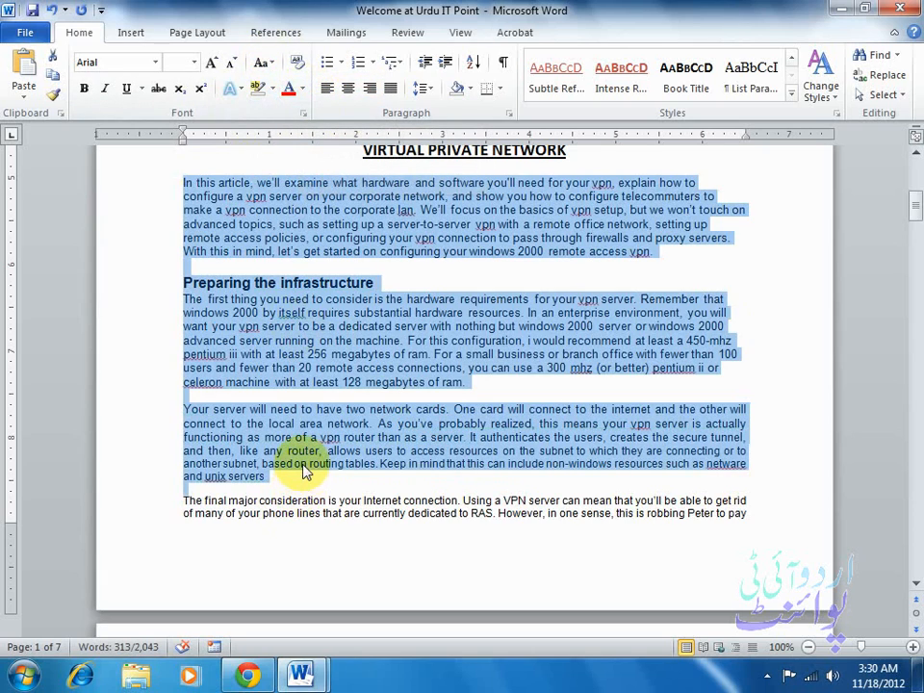
left_click(307, 435)
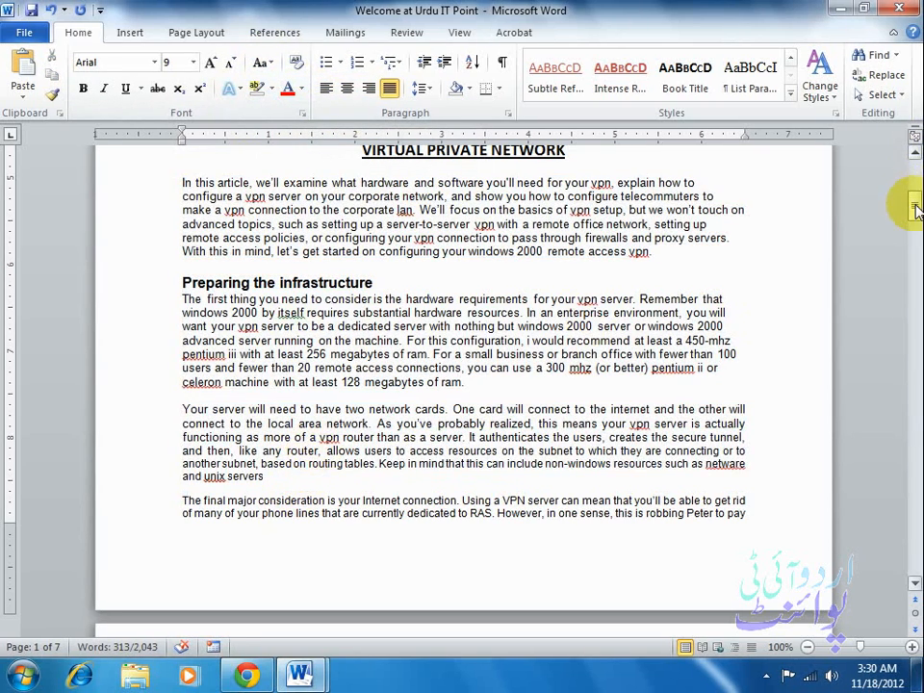
Step: Select the "Welcome at Urdu IT Point" heading and apply the purple preset text effect with reflection
left_click_drag(913, 189, 916, 176)
left_click(152, 269)
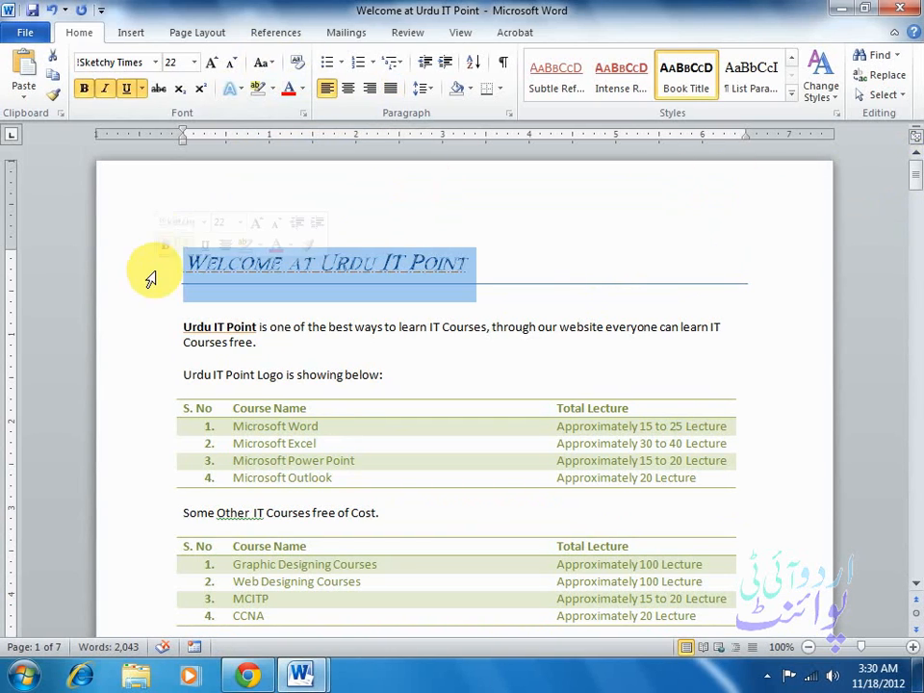
left_click(235, 88)
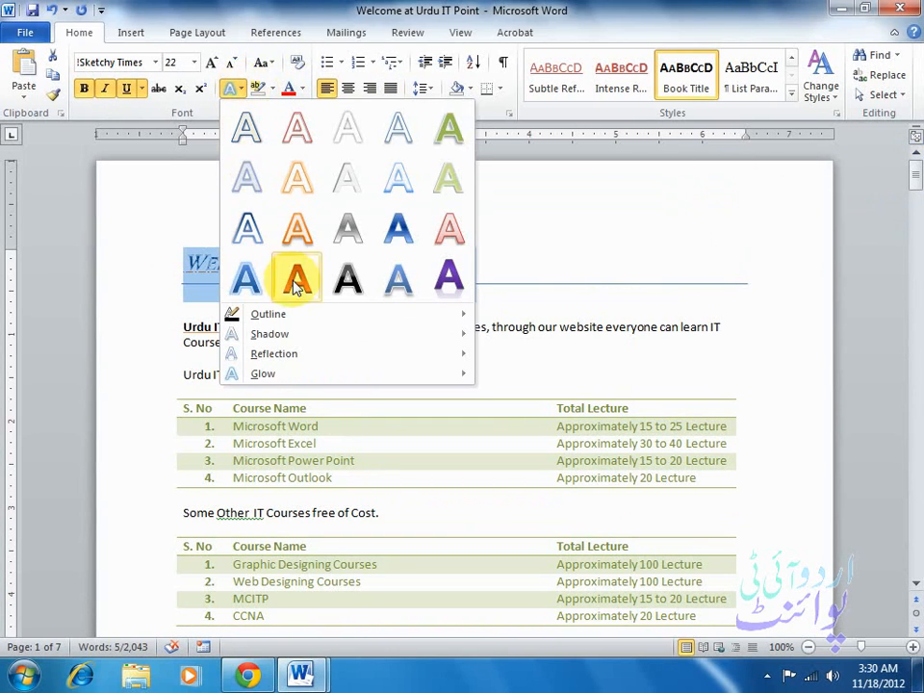
left_click(448, 277)
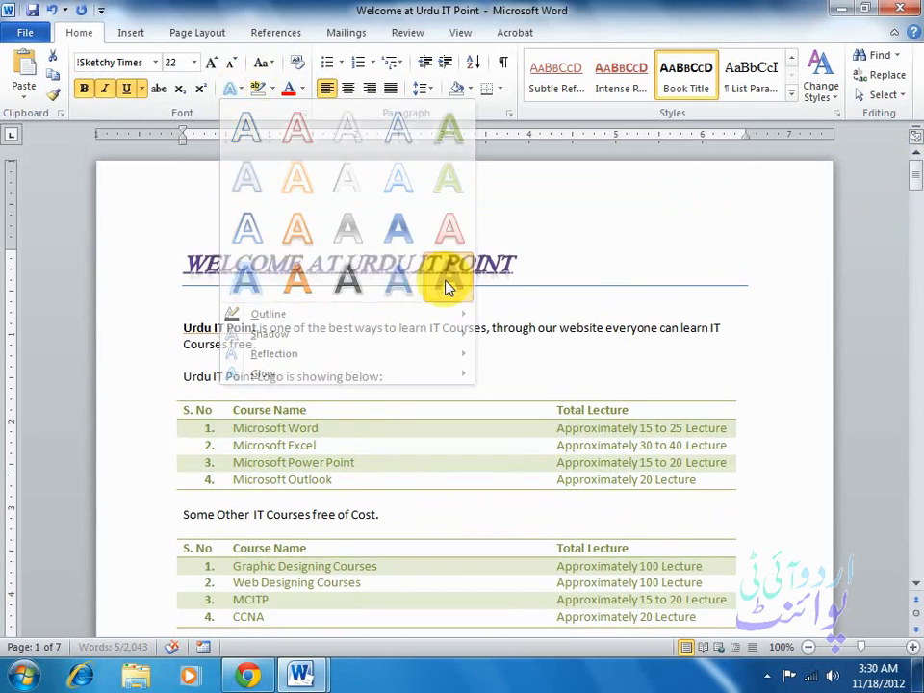
Step: Give the heading text a purple outline and the first inner shadow
left_click(235, 88)
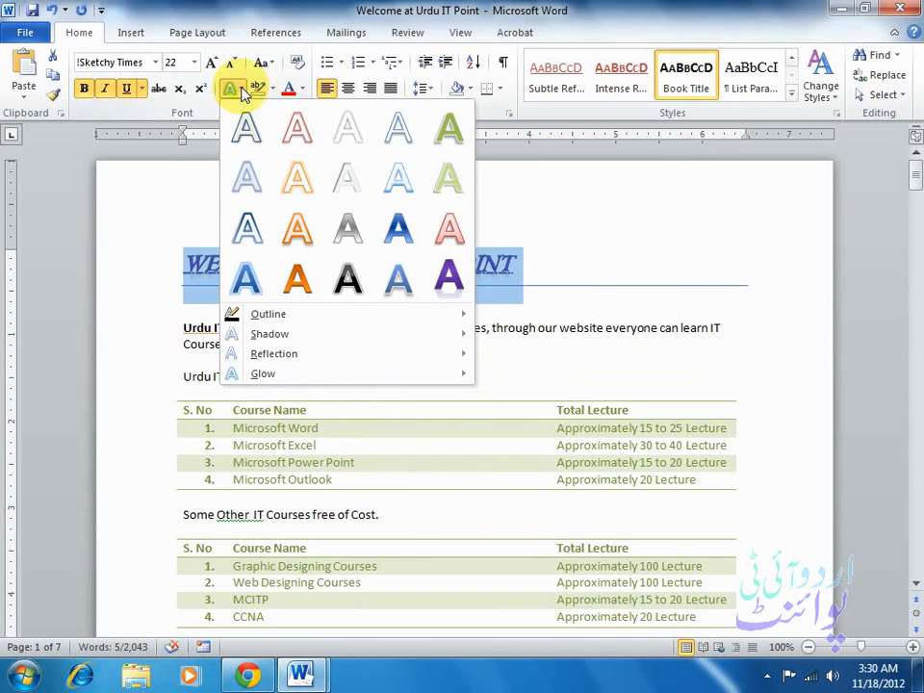
mouse_move(286, 325)
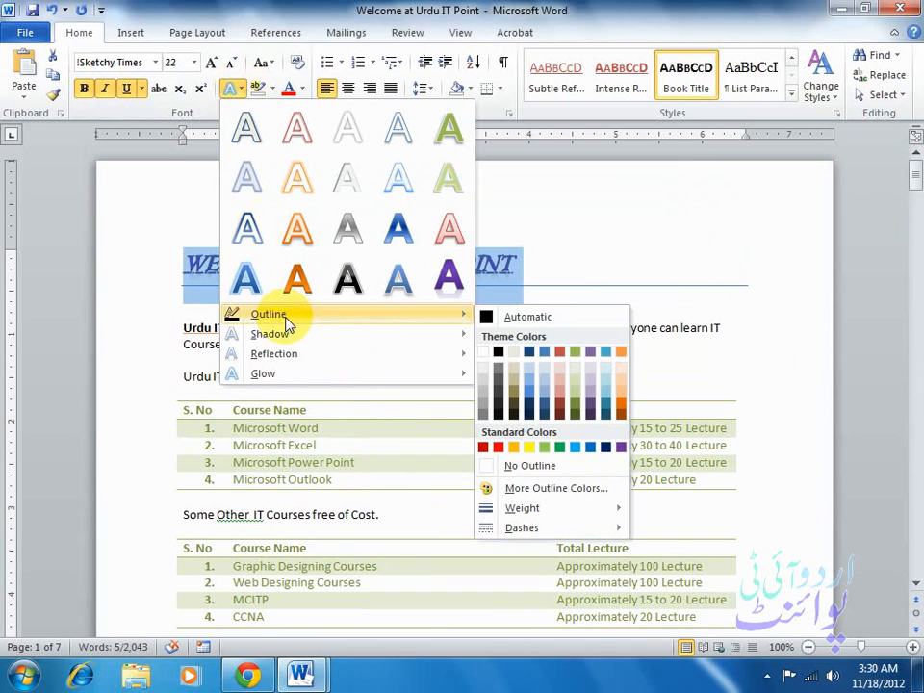
left_click(620, 447)
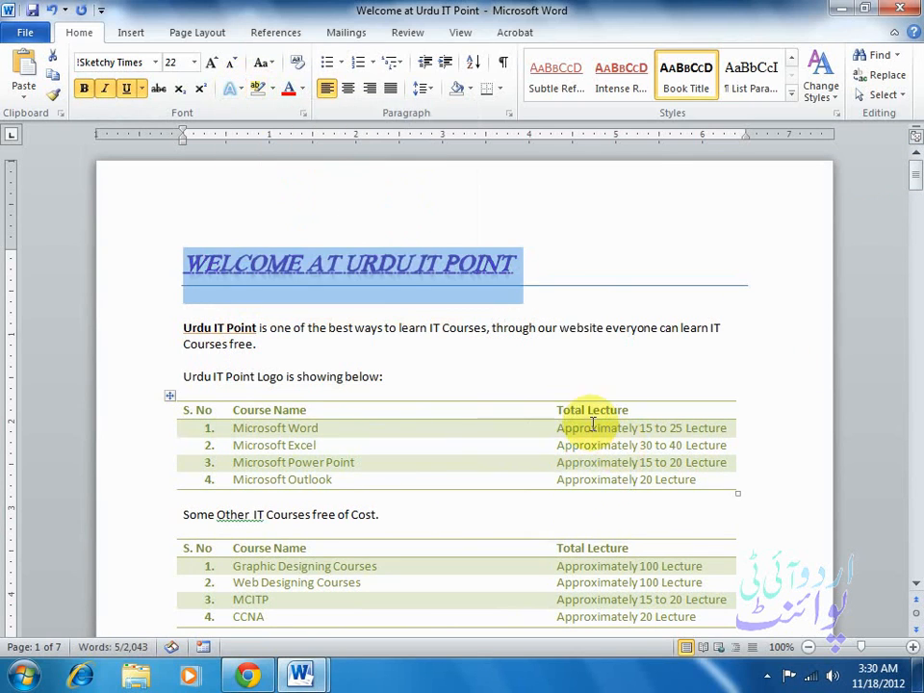
left_click(232, 88)
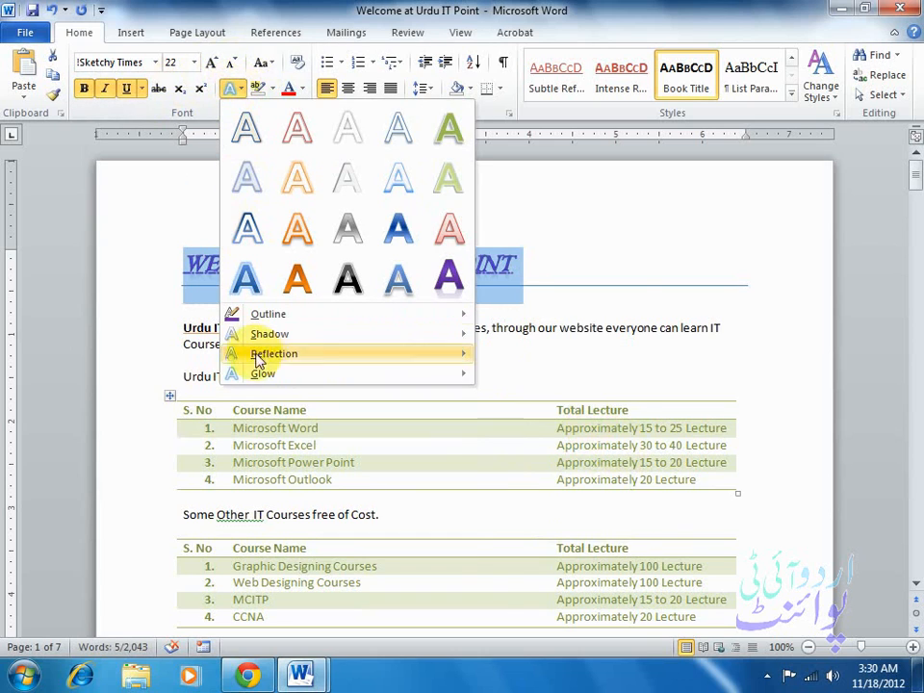
mouse_move(337, 335)
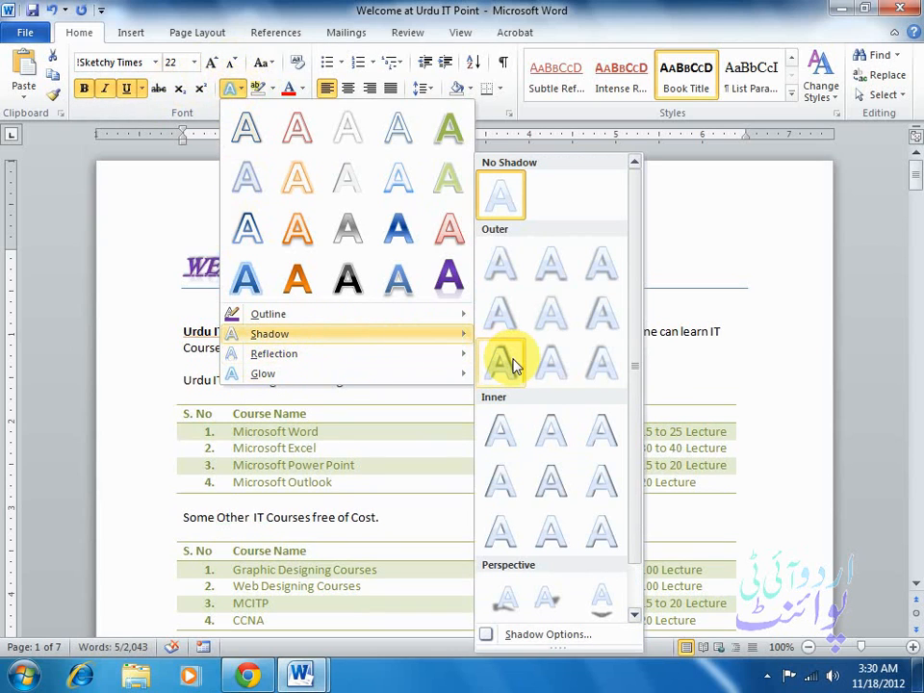
left_click(502, 436)
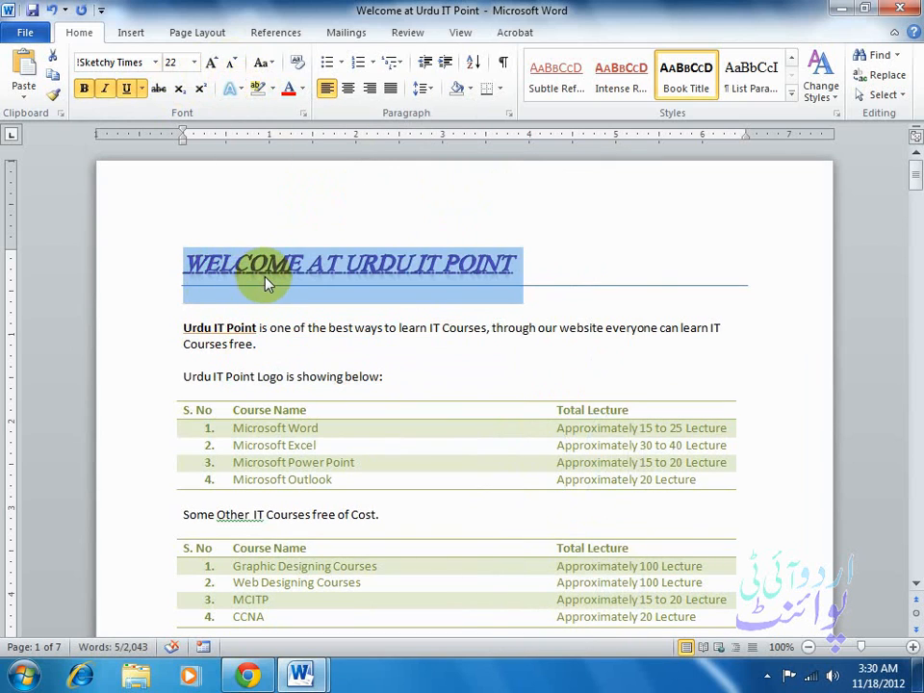
Step: Add the middle second-row reflection variation and a red glow to the heading text, and deselect it
left_click(232, 89)
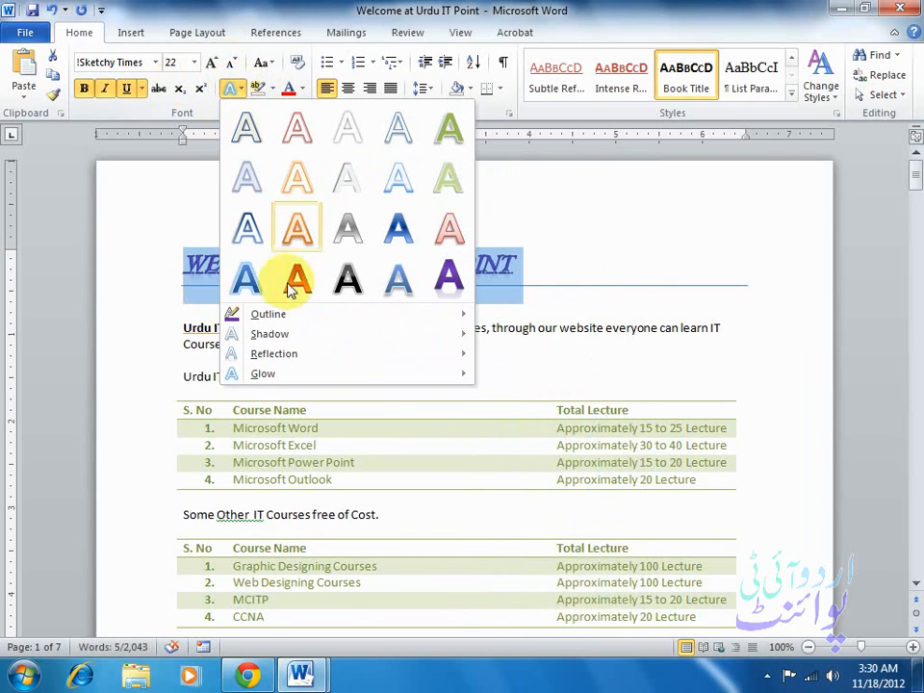
mouse_move(341, 358)
left_click(548, 502)
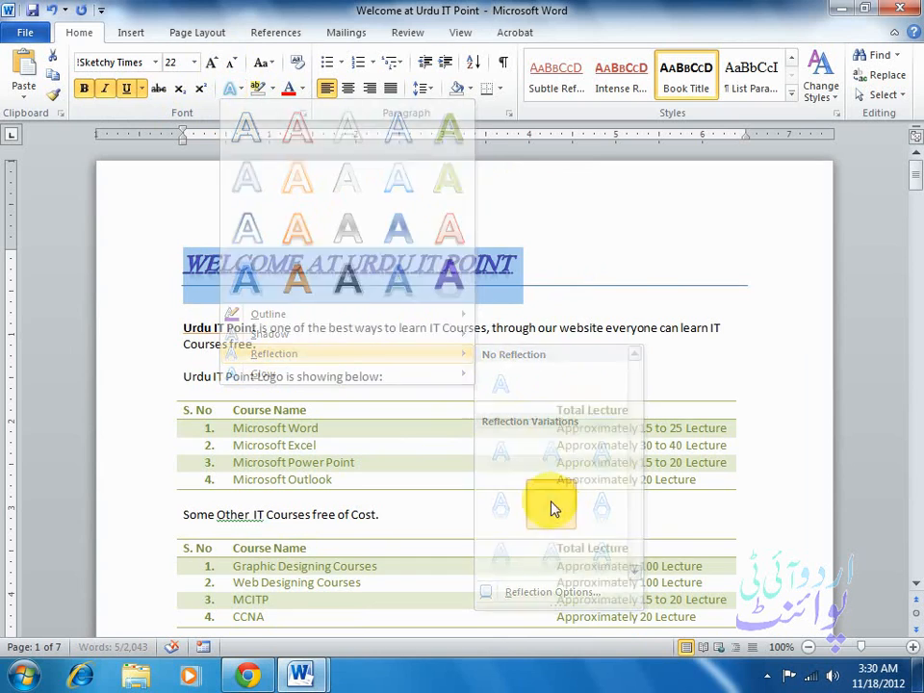
left_click(234, 90)
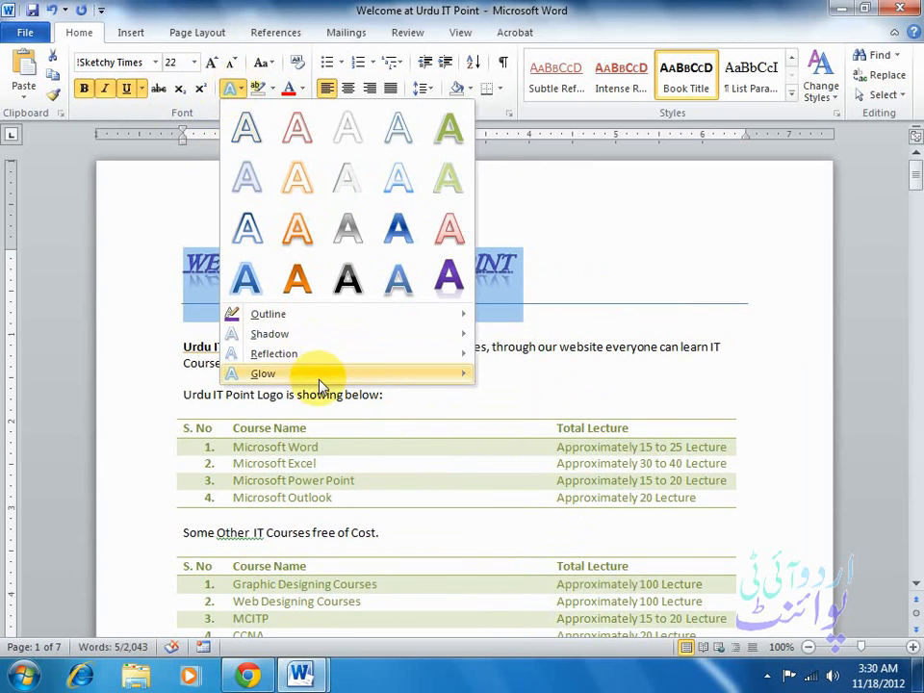
mouse_move(262, 373)
left_click(540, 527)
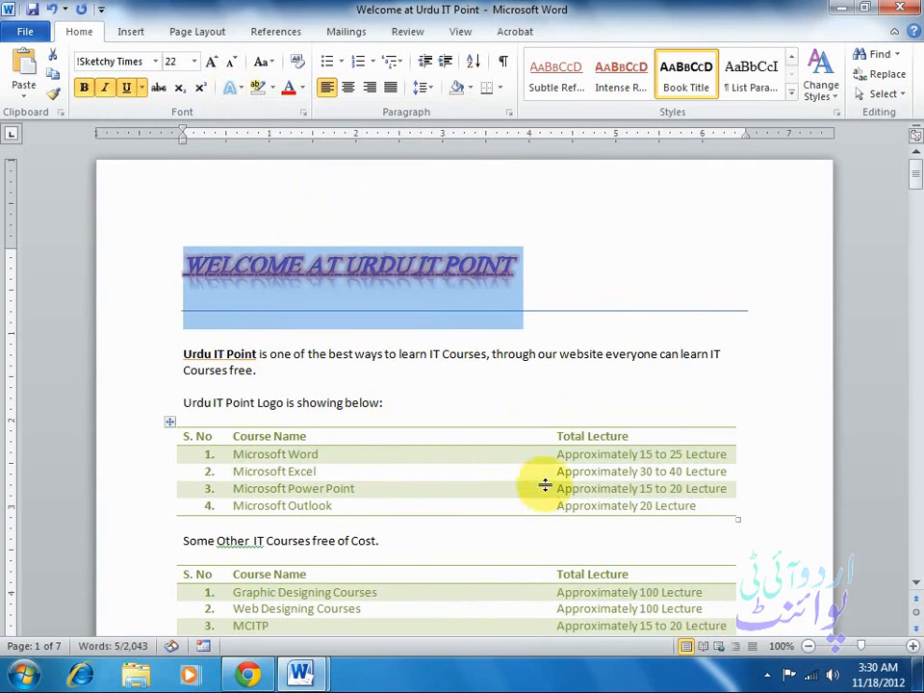
left_click(564, 273)
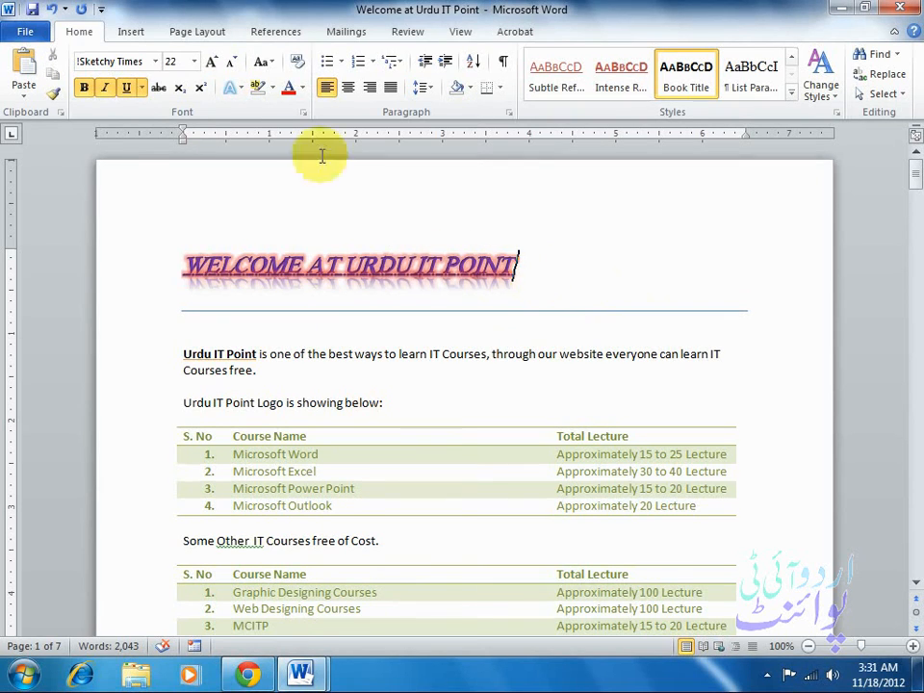
Step: Undo the heading's glow, reflection, shadow, outline and preset text effect, along with the last Sentence case change
left_click(52, 10)
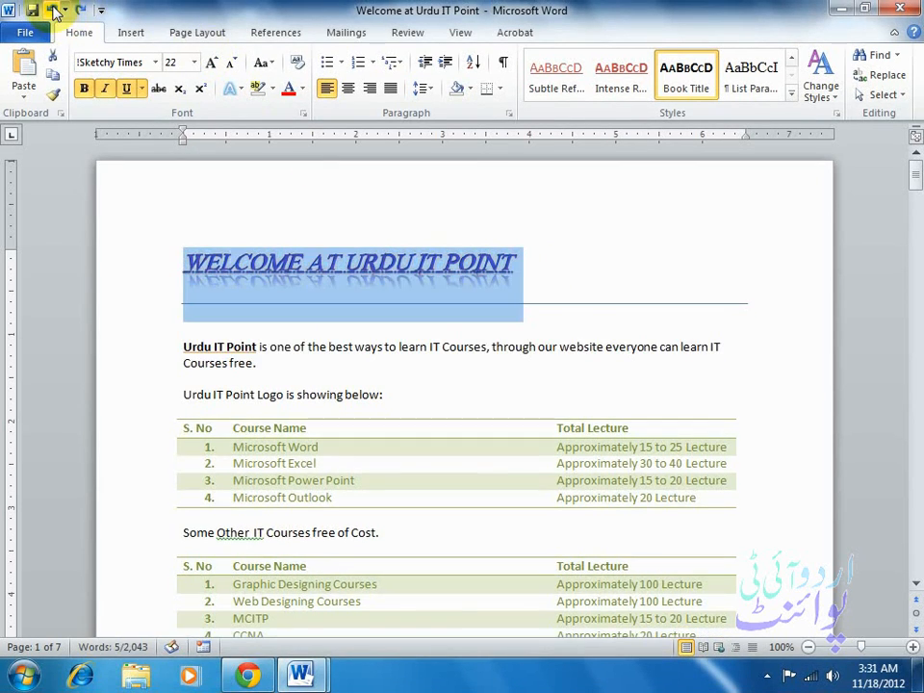
left_click(52, 10)
left_click(52, 10)
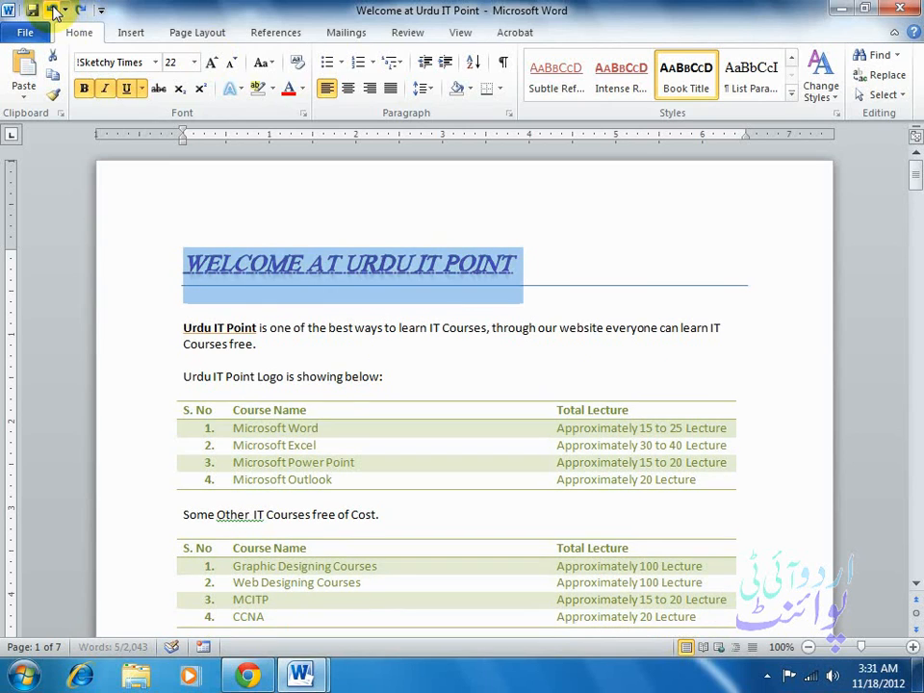
left_click(52, 10)
left_click(52, 10)
left_click(52, 10)
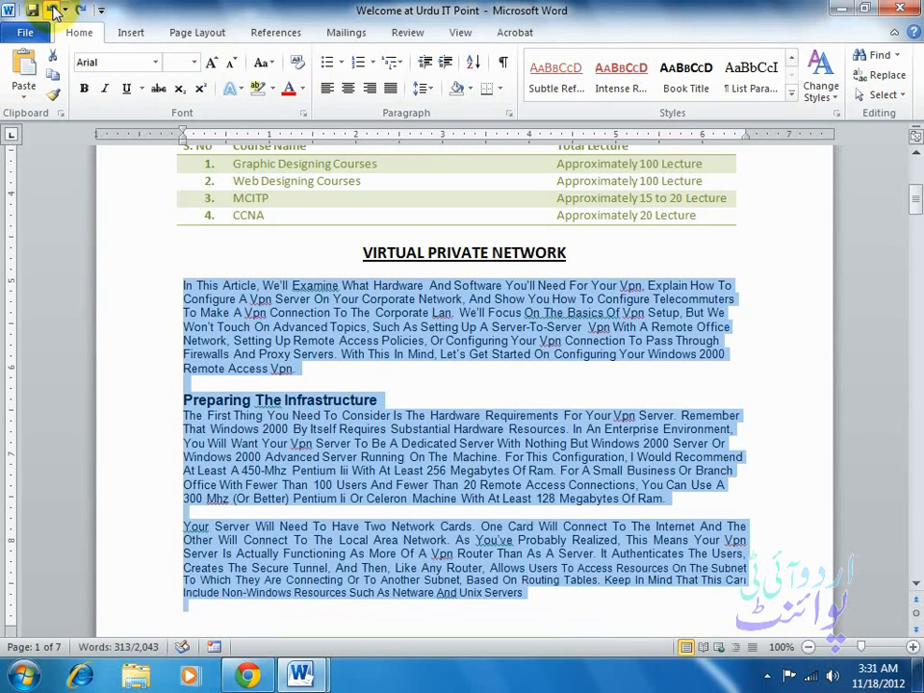
Step: Undo the recent case changes to the article paragraphs under the "Virtual Private Network" heading
left_click(52, 10)
left_click(52, 10)
left_click(52, 10)
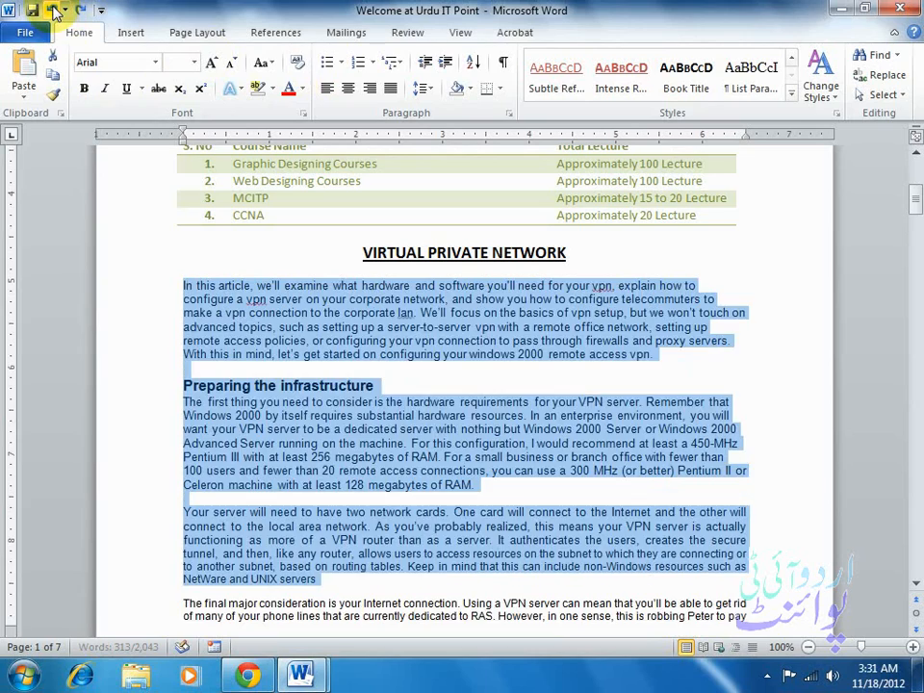
Step: Undo the heading's font and size changes until it is back to Cambria at 26 points
left_click(52, 10)
left_click(52, 10)
left_click(52, 9)
left_click(52, 9)
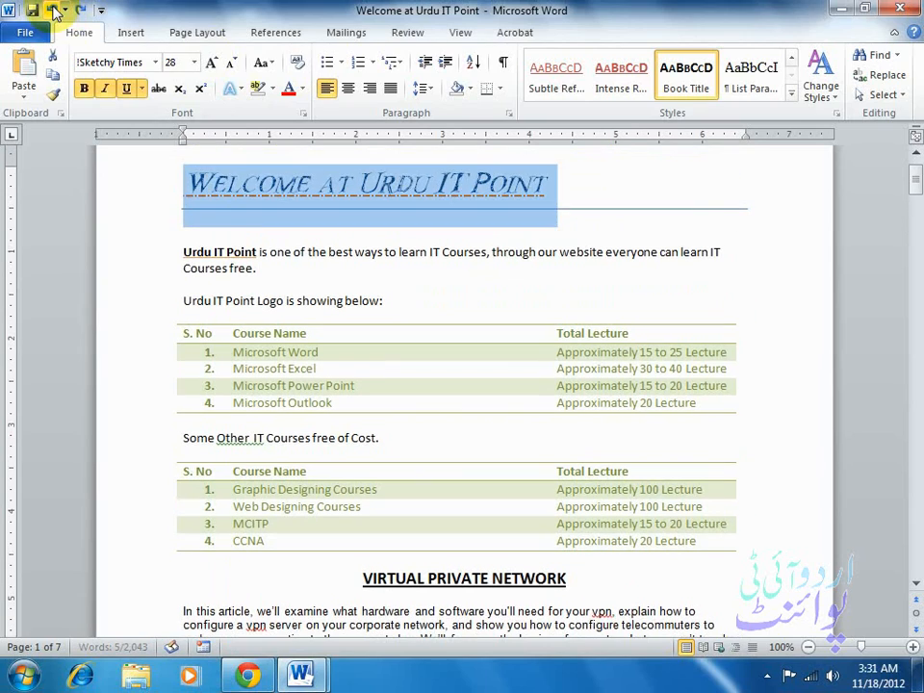
left_click(52, 10)
left_click(52, 10)
left_click(52, 9)
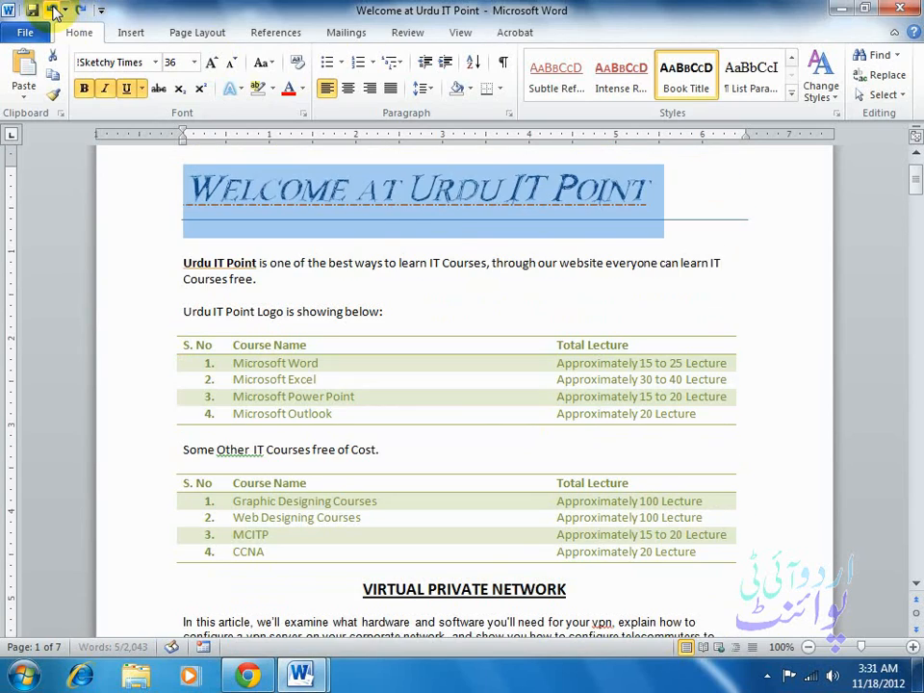
left_click(52, 10)
left_click(52, 10)
left_click(52, 10)
left_click(52, 10)
left_click(52, 10)
left_click(52, 9)
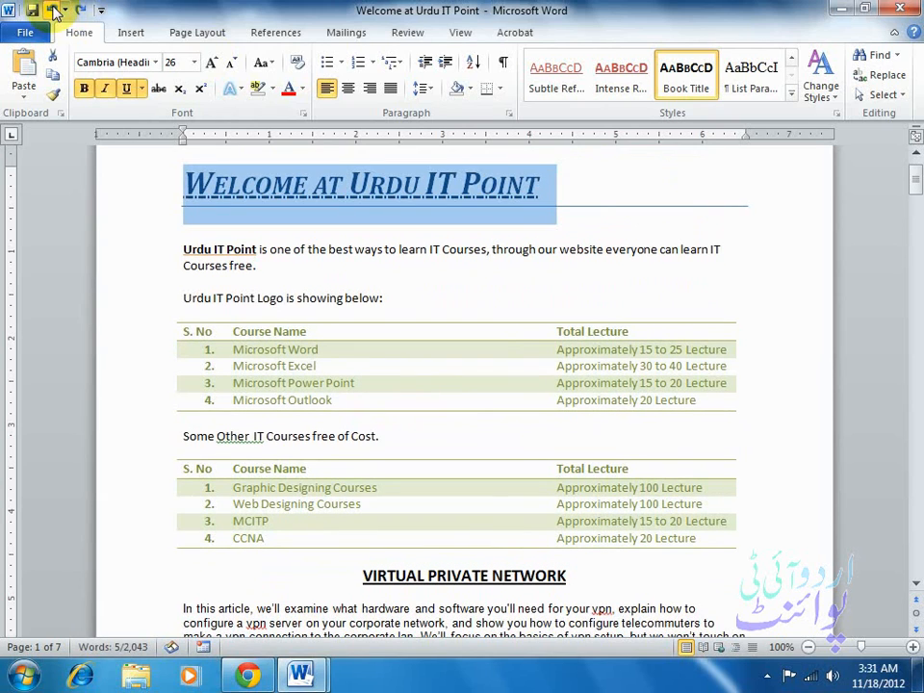
Step: Undo the heading's underline styles and italic, and redo the italic and the plain underline
left_click(52, 9)
left_click(52, 10)
left_click(52, 10)
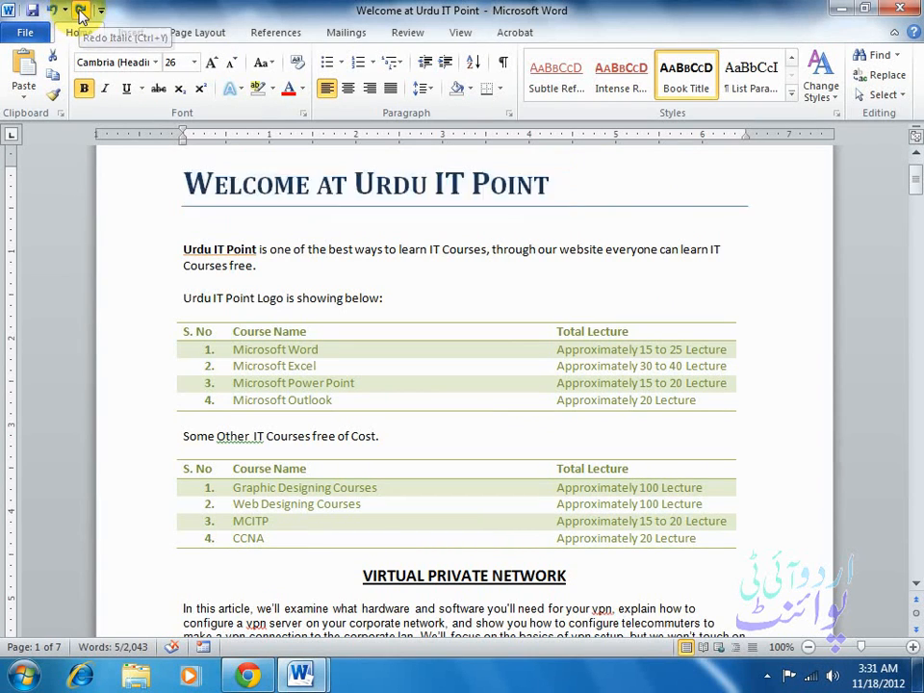
left_click(81, 12)
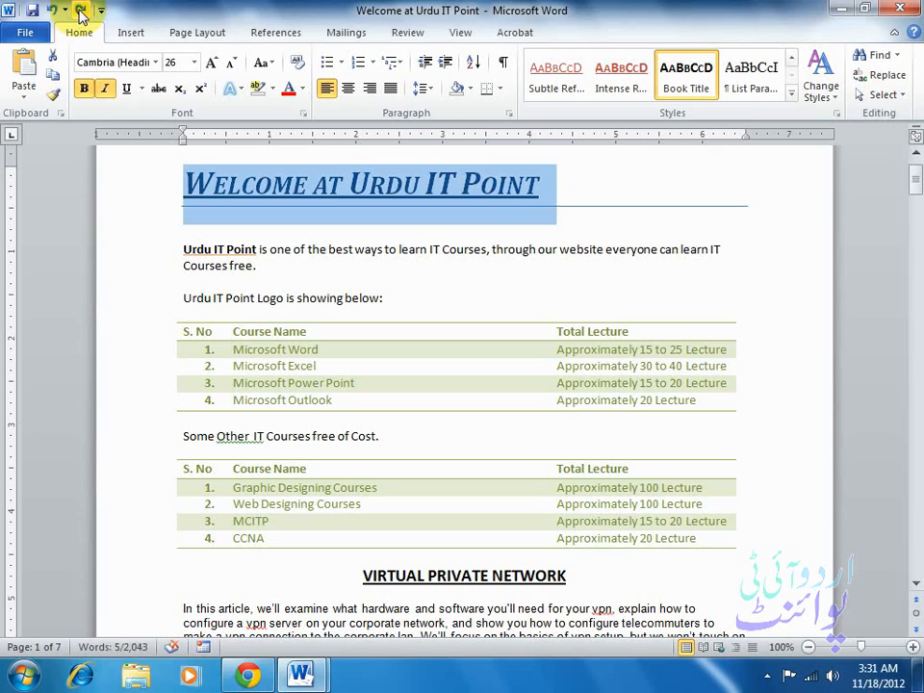
Step: Browse the undo history from the latest to the earliest action, close it without undoing anything, and deselect the heading
left_click(64, 10)
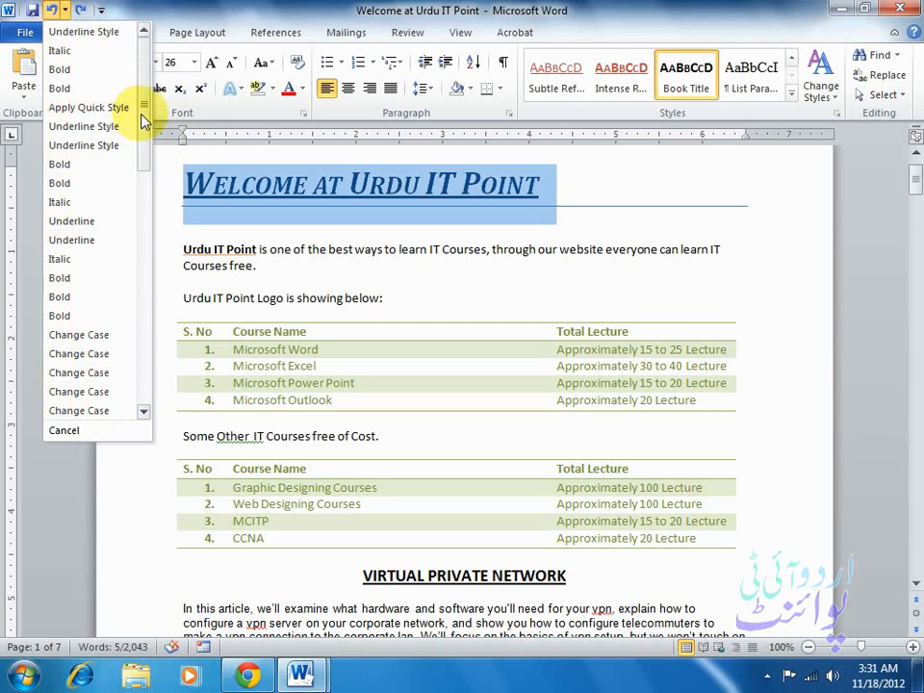
left_click_drag(143, 120, 135, 72)
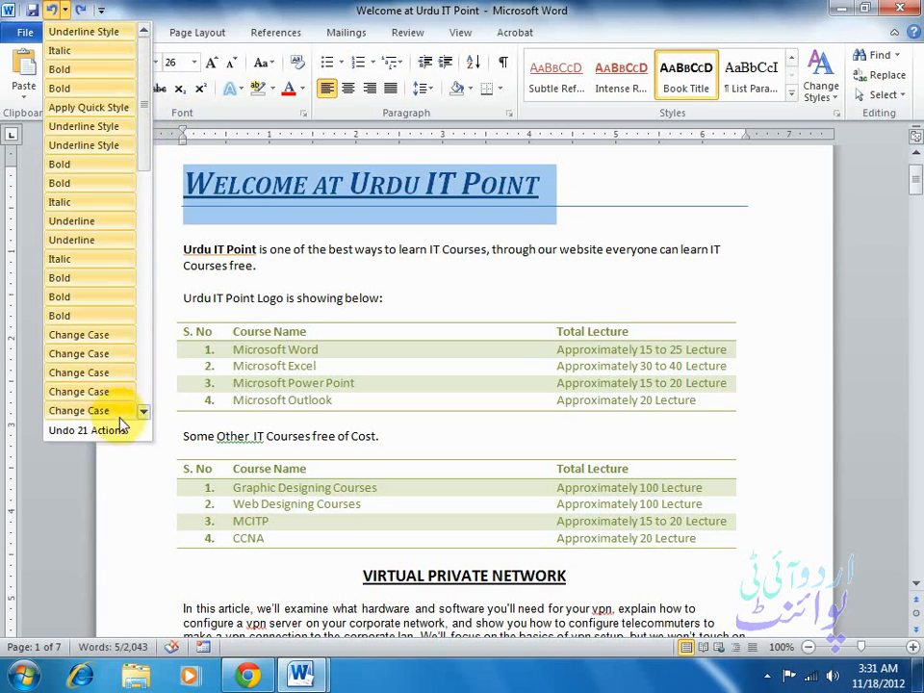
left_click_drag(142, 123, 142, 405)
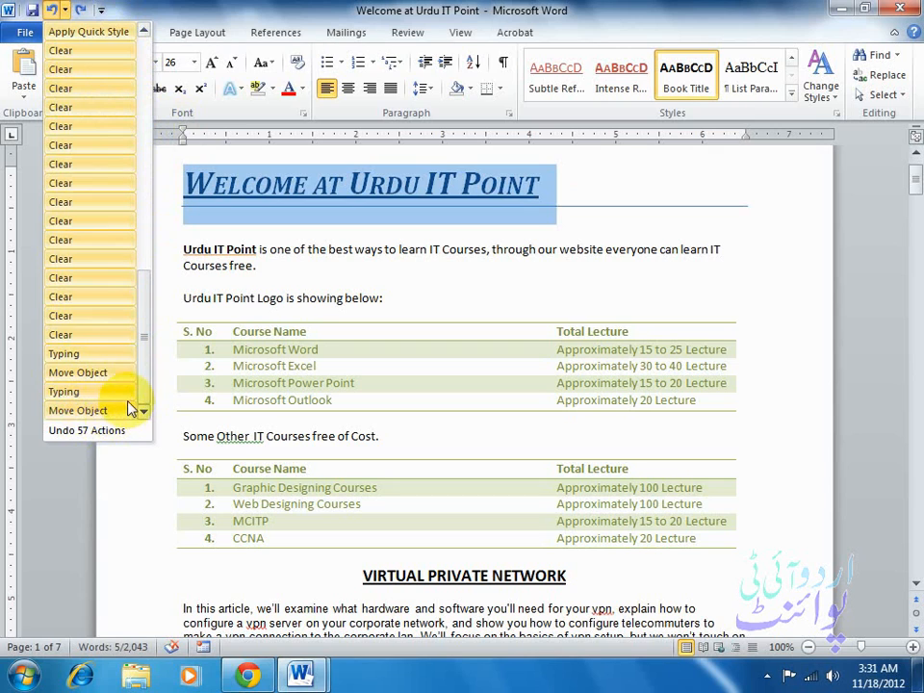
left_click_drag(146, 347, 140, 37)
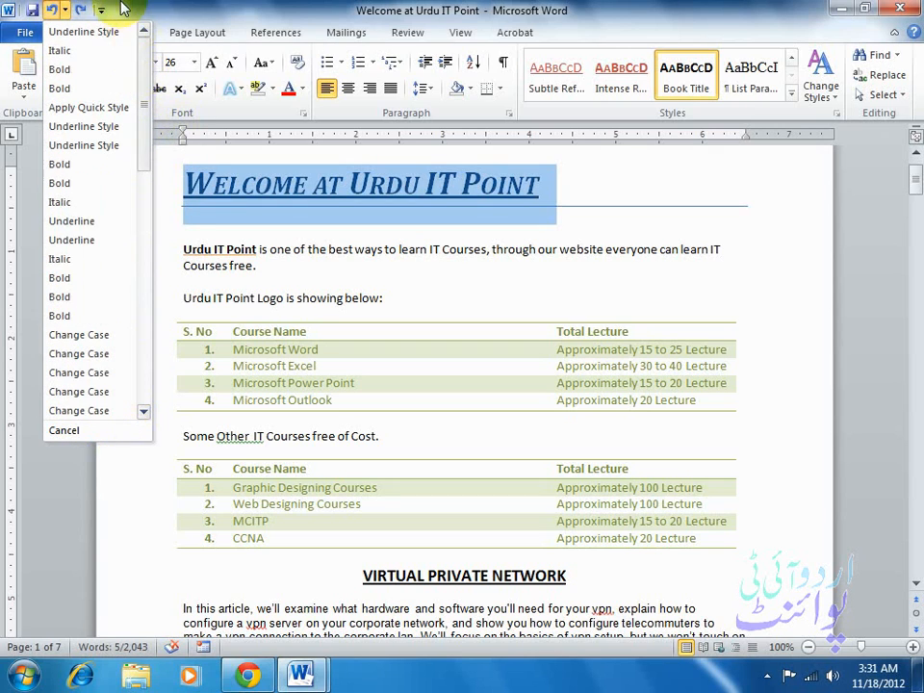
left_click(132, 9)
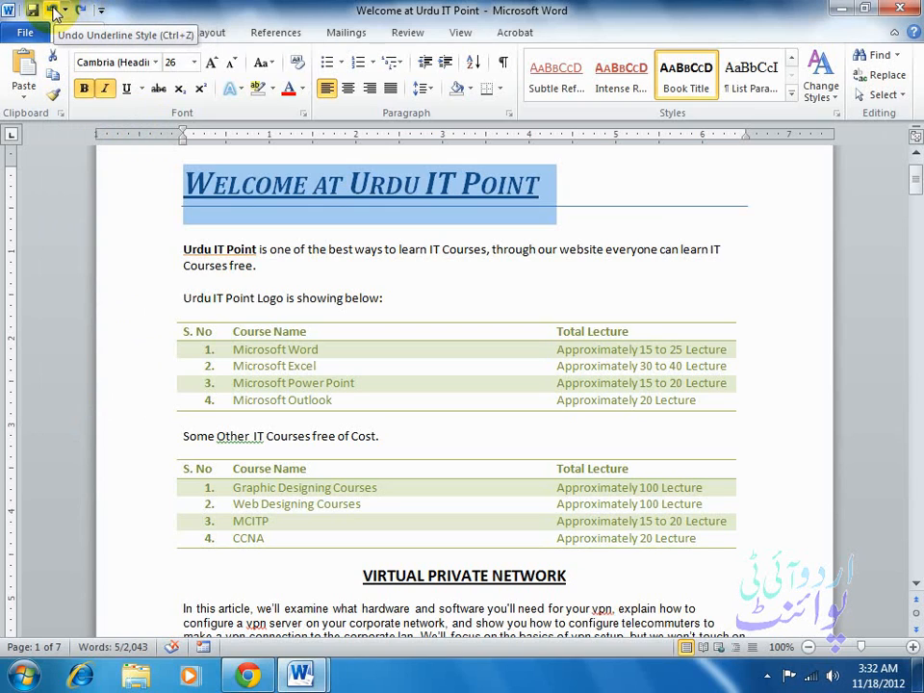
left_click(574, 236)
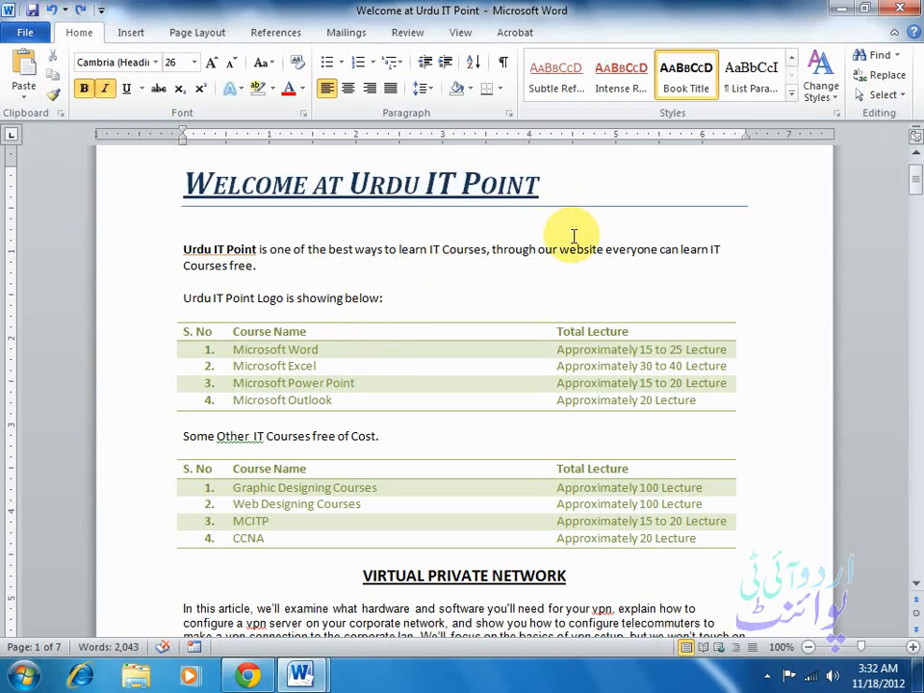
Step: Add the lines "H2O" and "A2" below the "Welcome at Urdu IT Point" heading, with a capital O
left_click(260, 236)
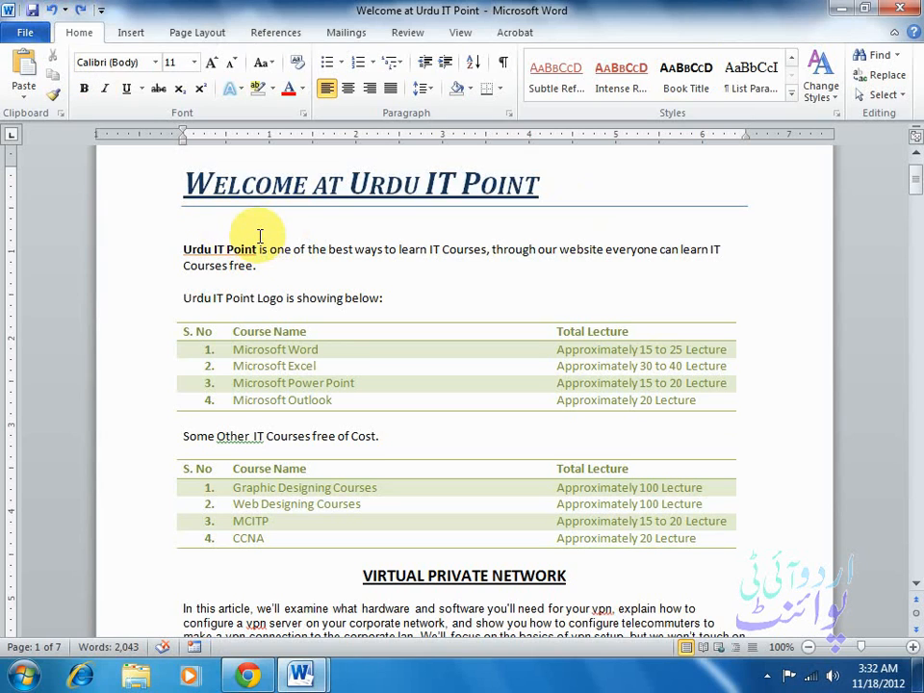
key("Return")
type("H2o")
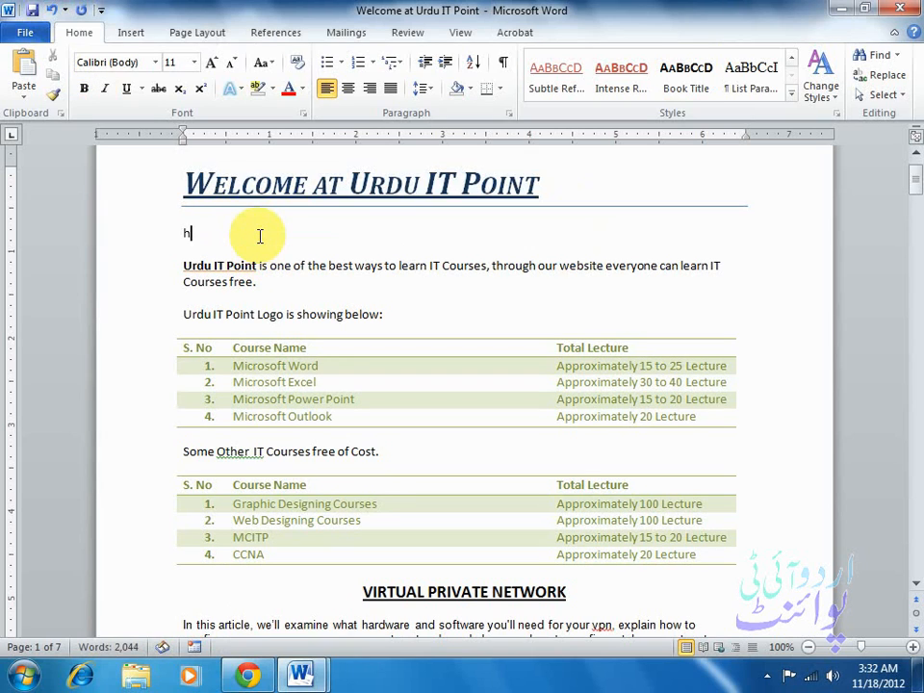
key("Return")
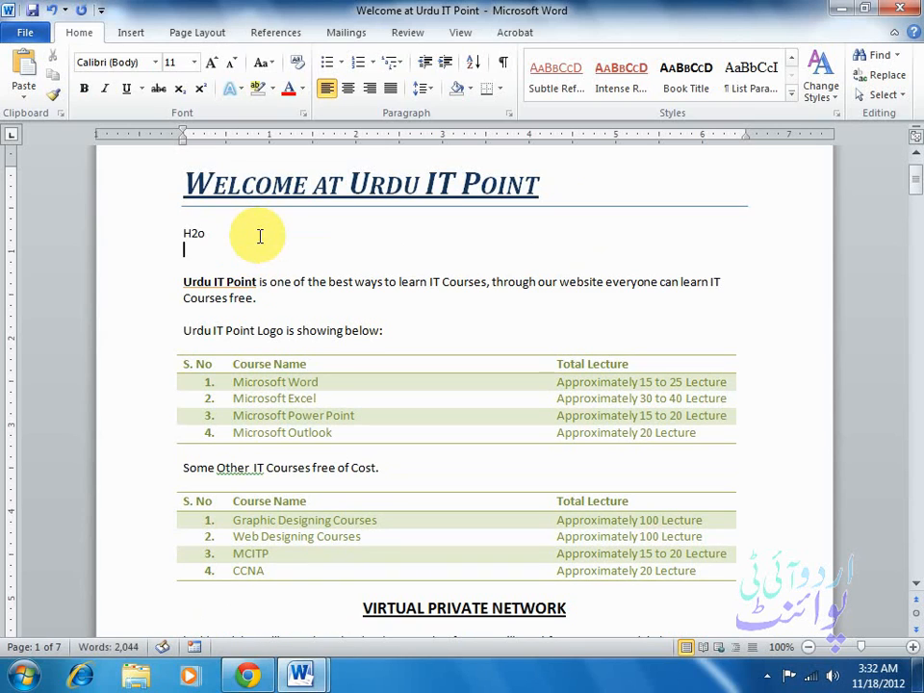
type("A2")
left_click_drag(201, 233, 197, 233)
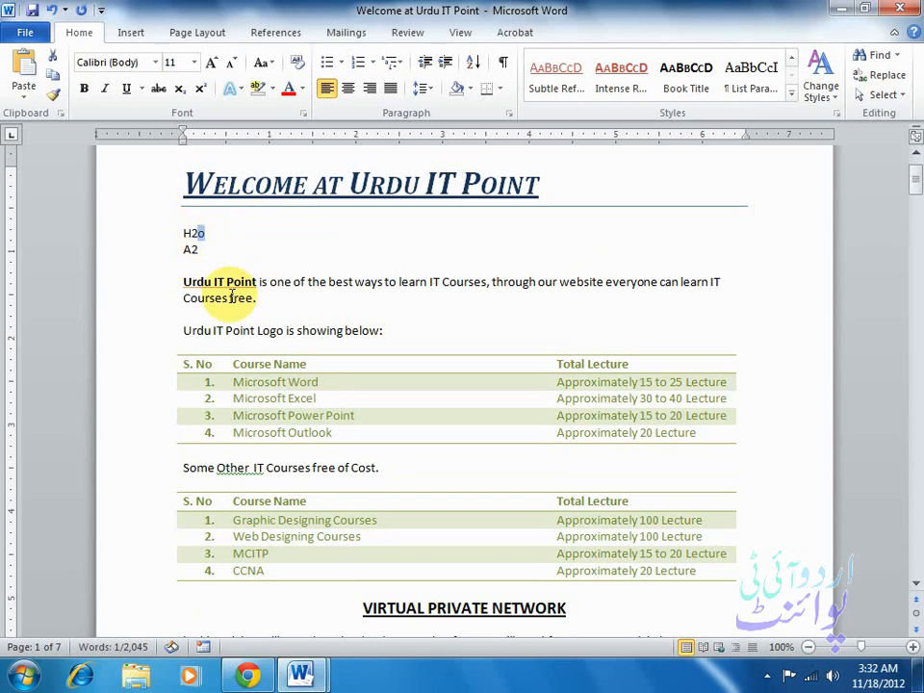
type("O")
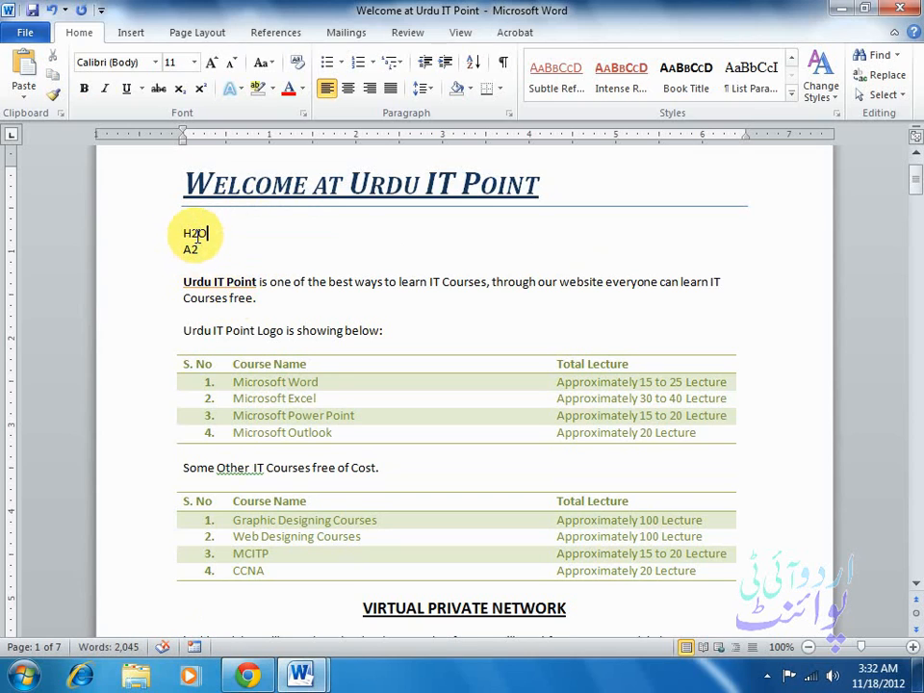
Step: Make the 2 in "H2O" subscript and the 2 in "A2" superscript
left_click_drag(198, 233, 187, 235)
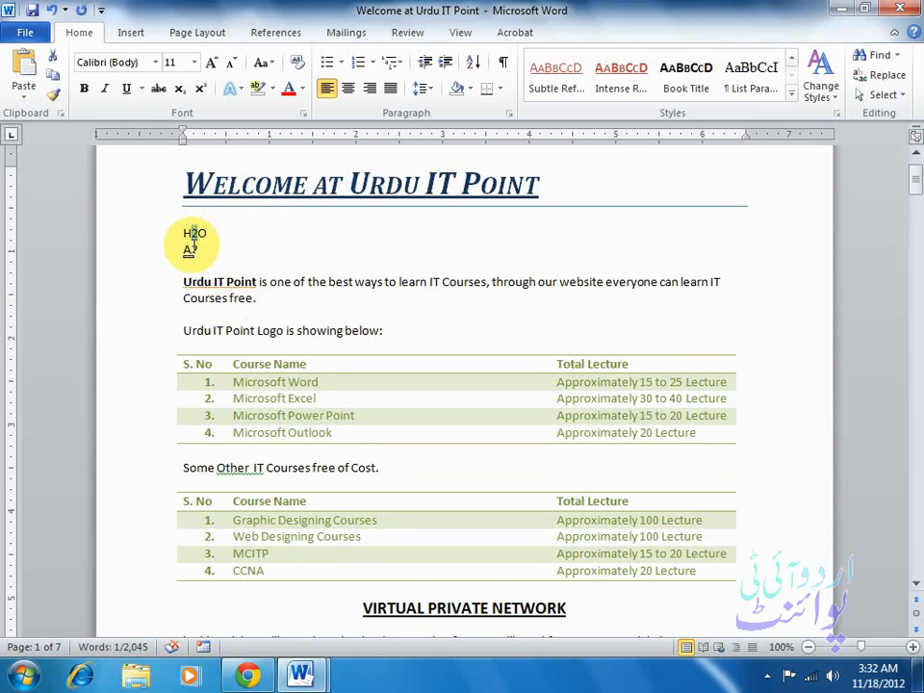
left_click(179, 89)
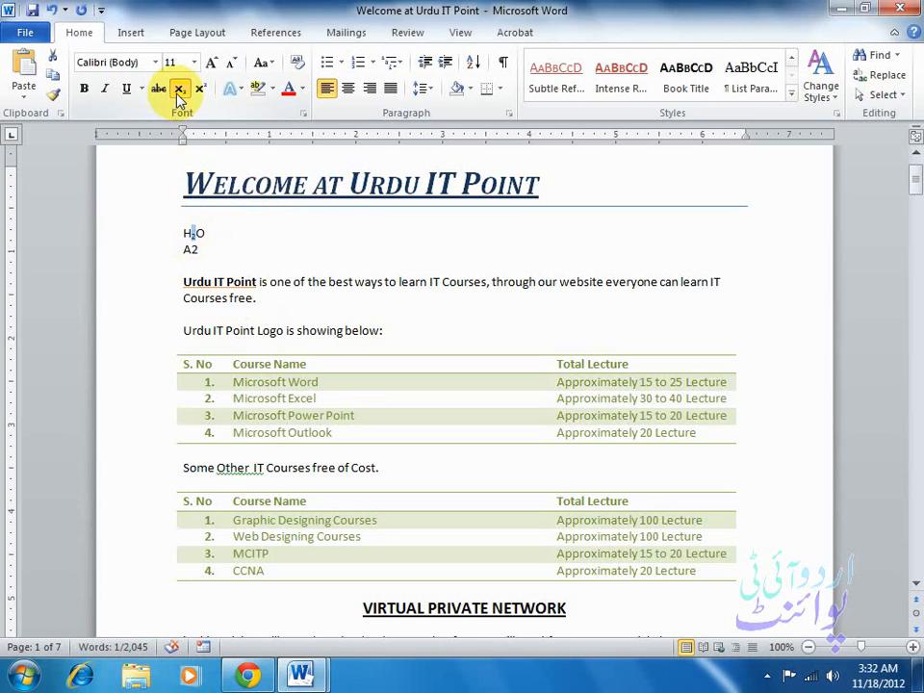
left_click_drag(190, 249, 197, 253)
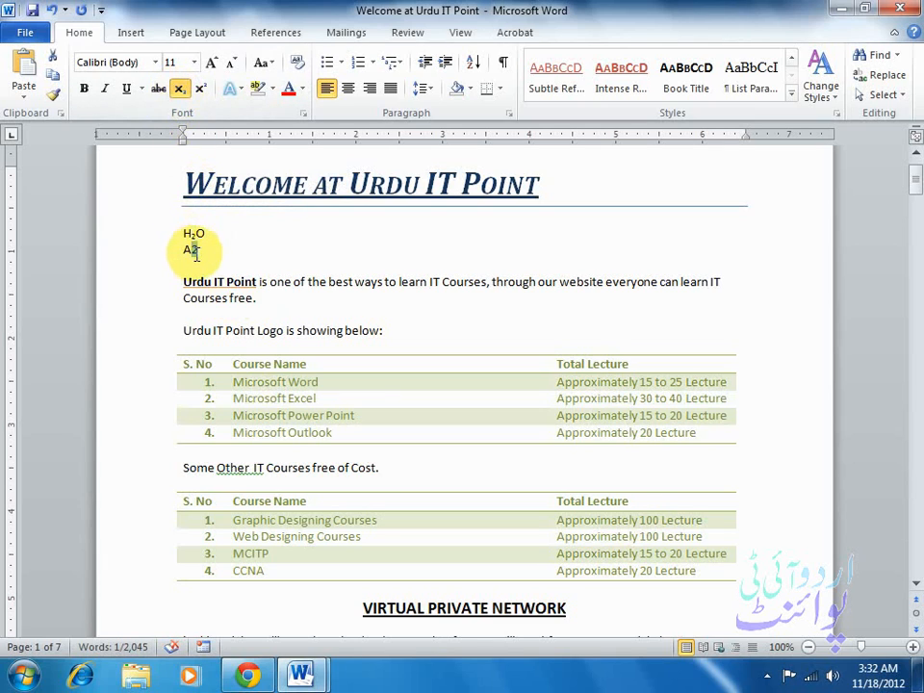
left_click(202, 89)
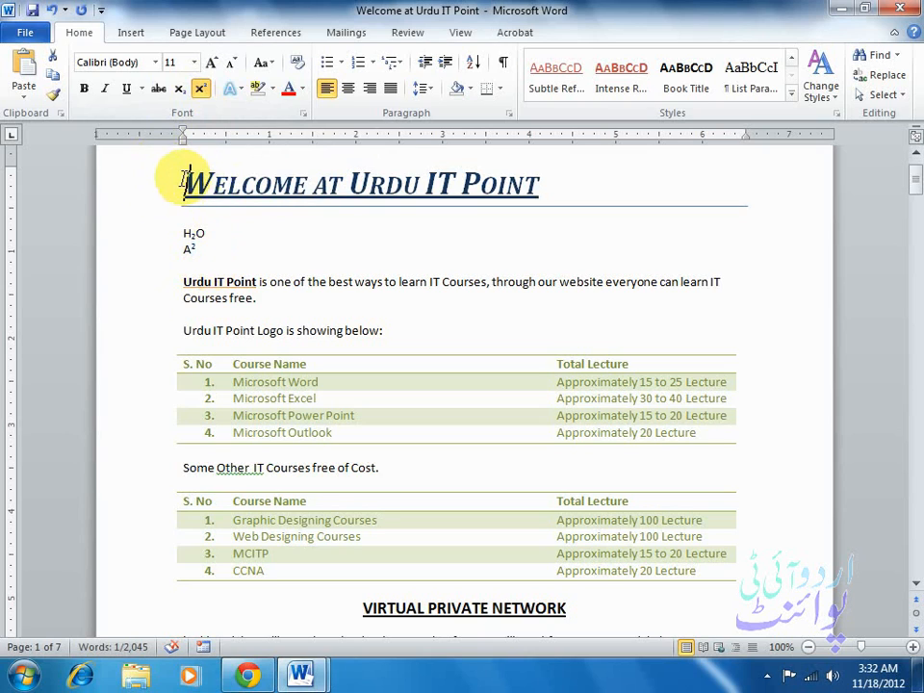
Step: Copy the "Welcome at Urdu IT Point" heading's formatting onto the "VIRTUAL PRIVATE NETWORK" heading with Format Painter
left_click_drag(183, 180, 507, 188)
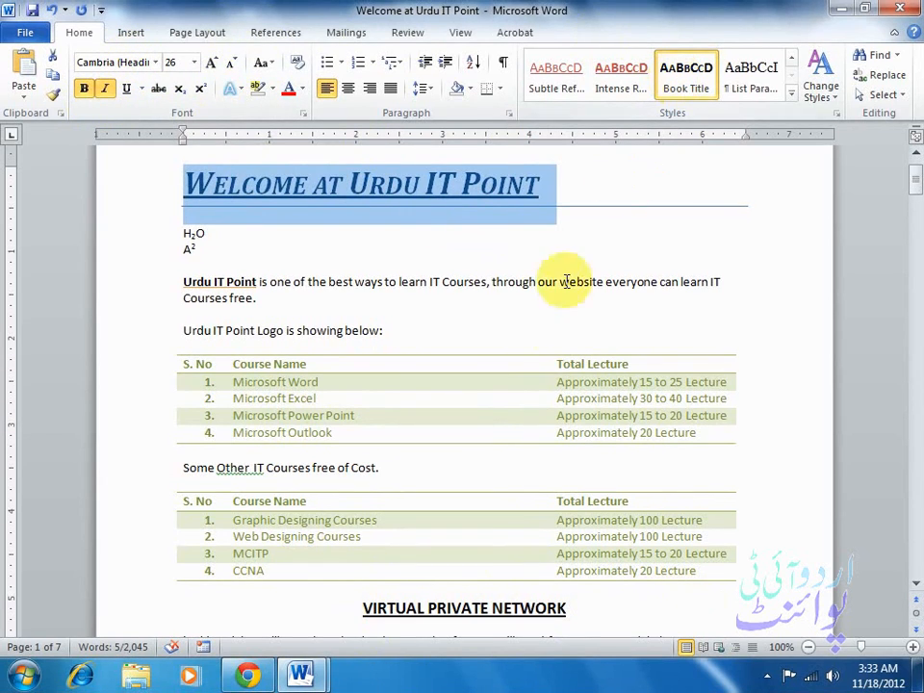
left_click(55, 97)
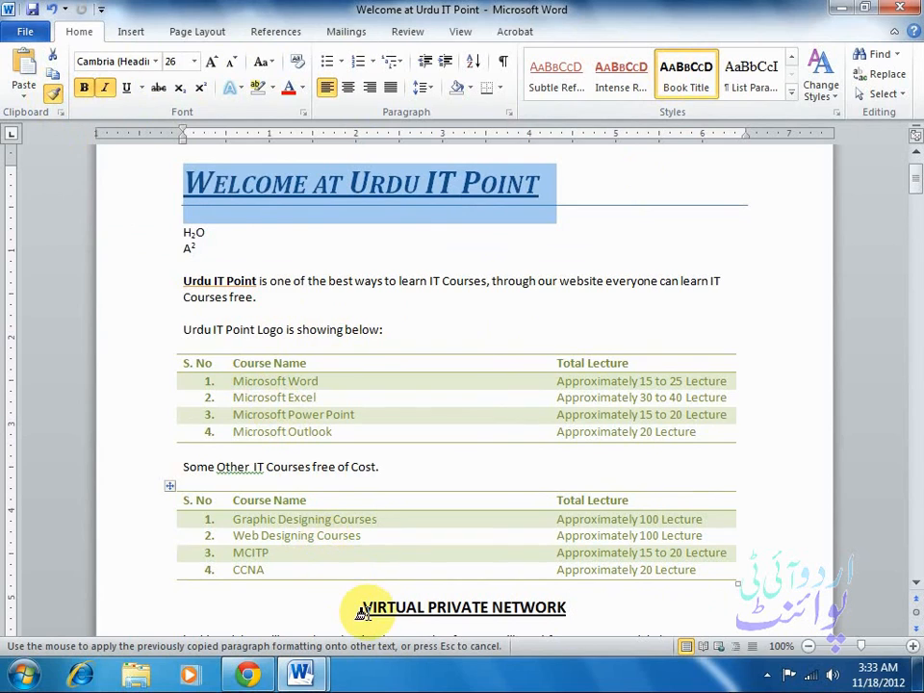
left_click_drag(367, 604, 547, 611)
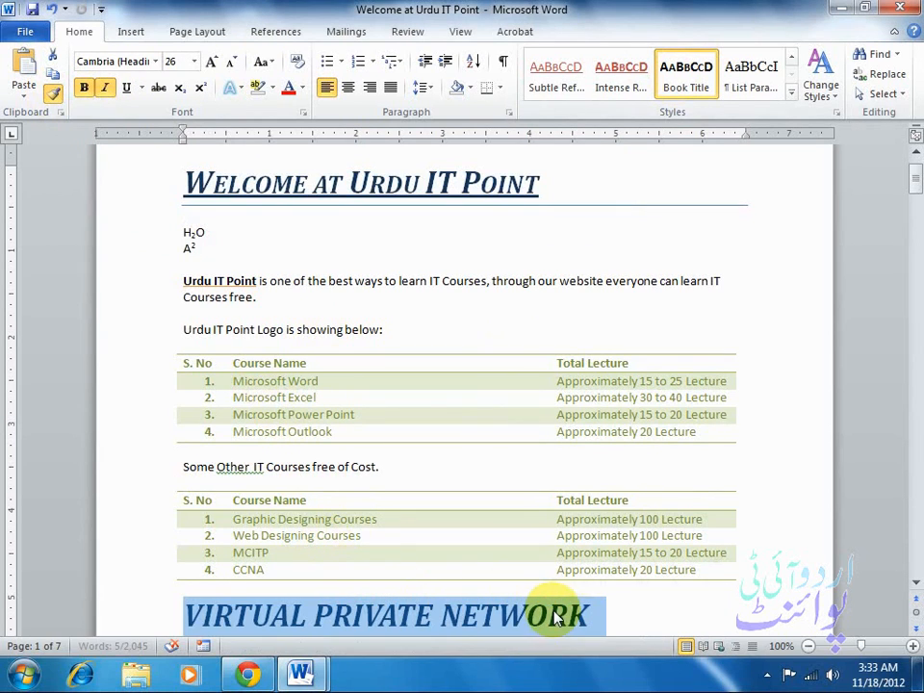
left_click(915, 588)
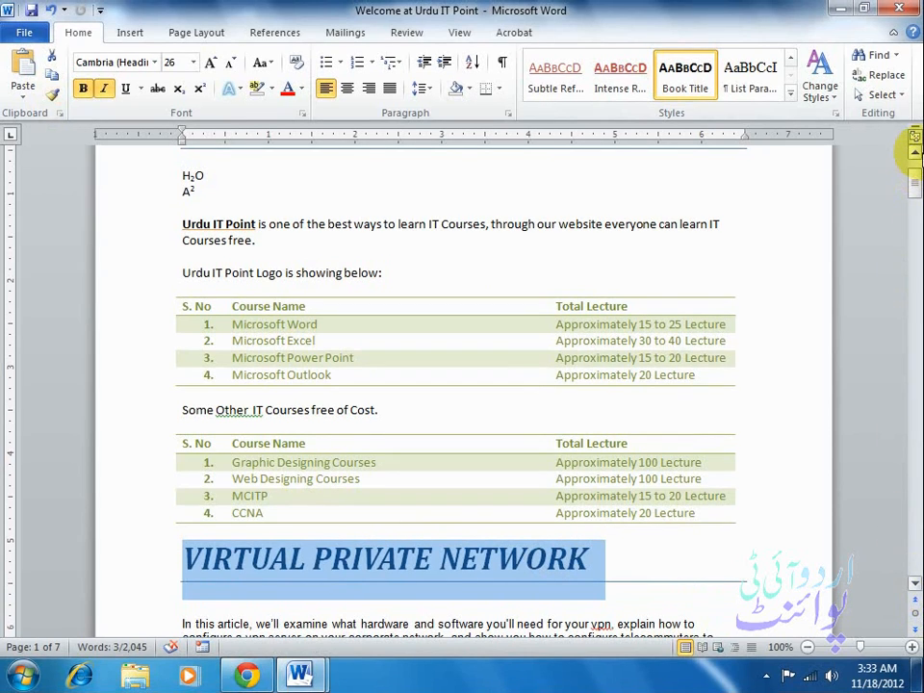
left_click(916, 152)
left_click(915, 152)
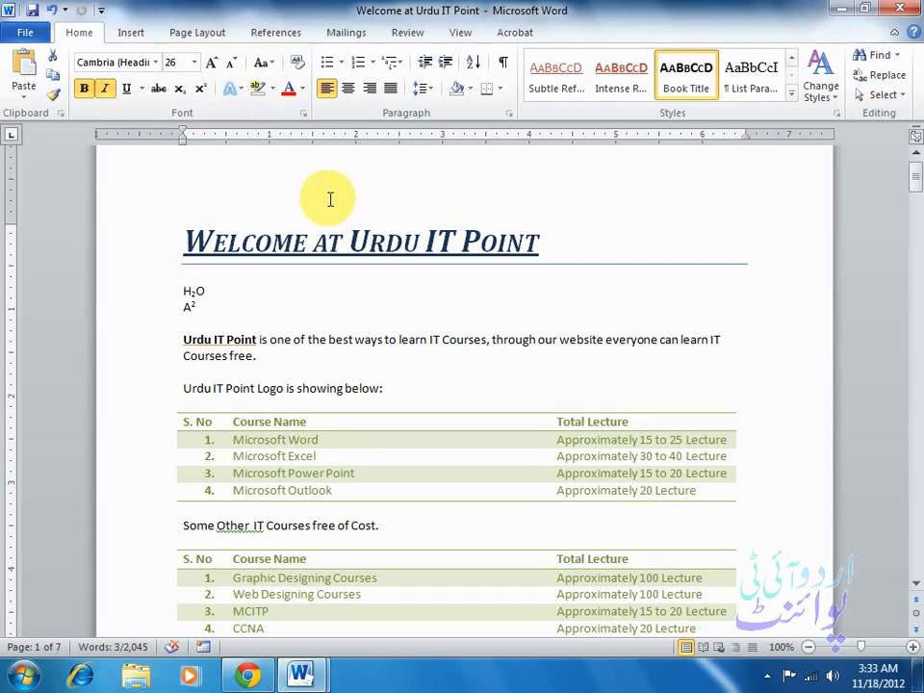
Step: Locate the word "vpn" in the article's first paragraph and search the whole document for "vpn"
mouse_move(916, 180)
left_mouse_down()
mouse_move(913, 206)
mouse_move(915, 189)
left_mouse_up()
left_click(674, 539)
left_click_drag(565, 525, 609, 526)
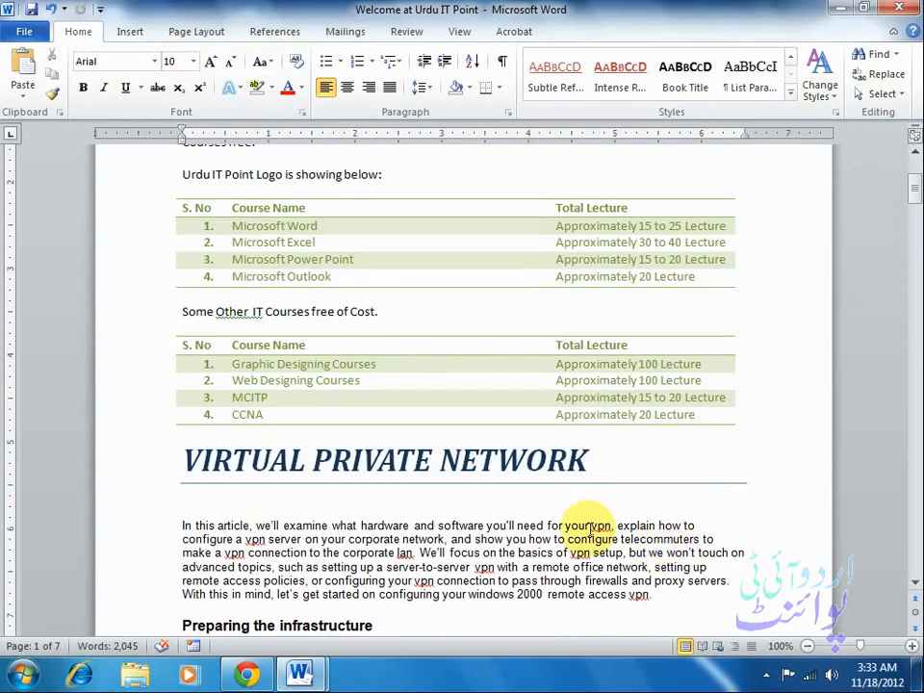
left_click(611, 526)
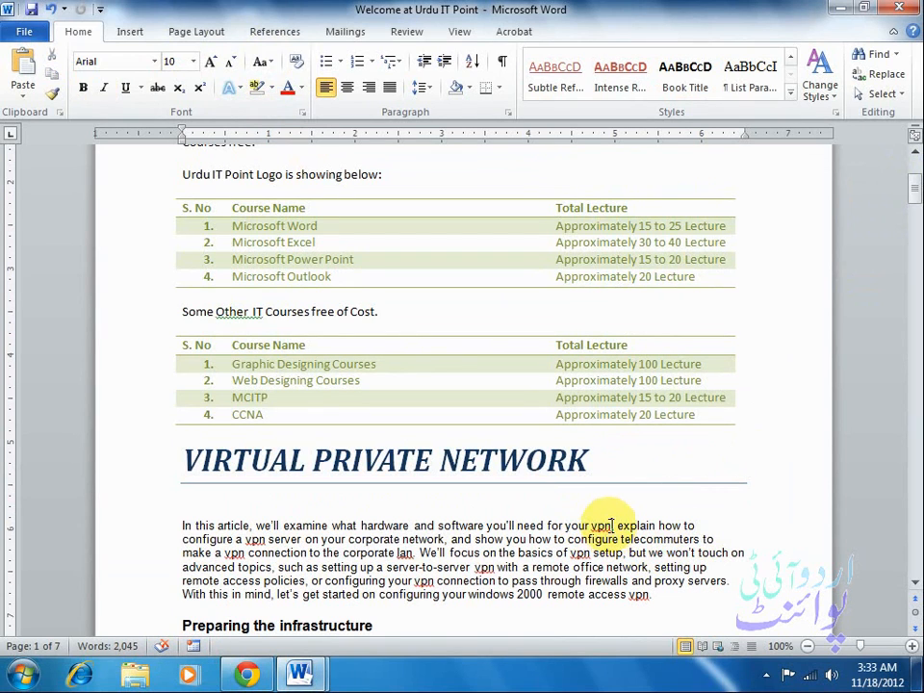
left_click(881, 60)
type("vpn")
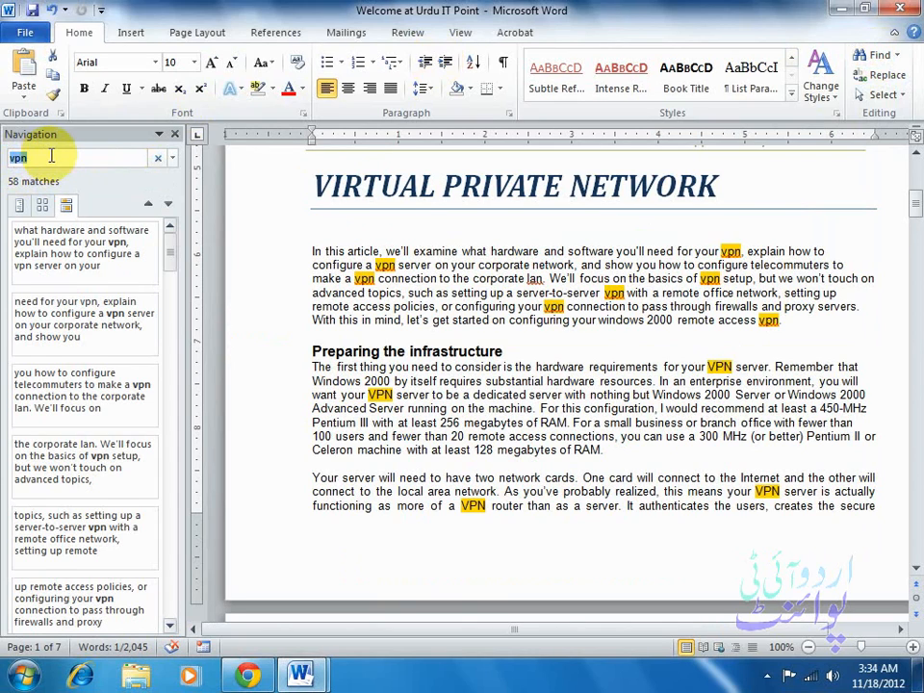
Step: Search the document for "server", and replace the search term with "vpn"
type("serve")
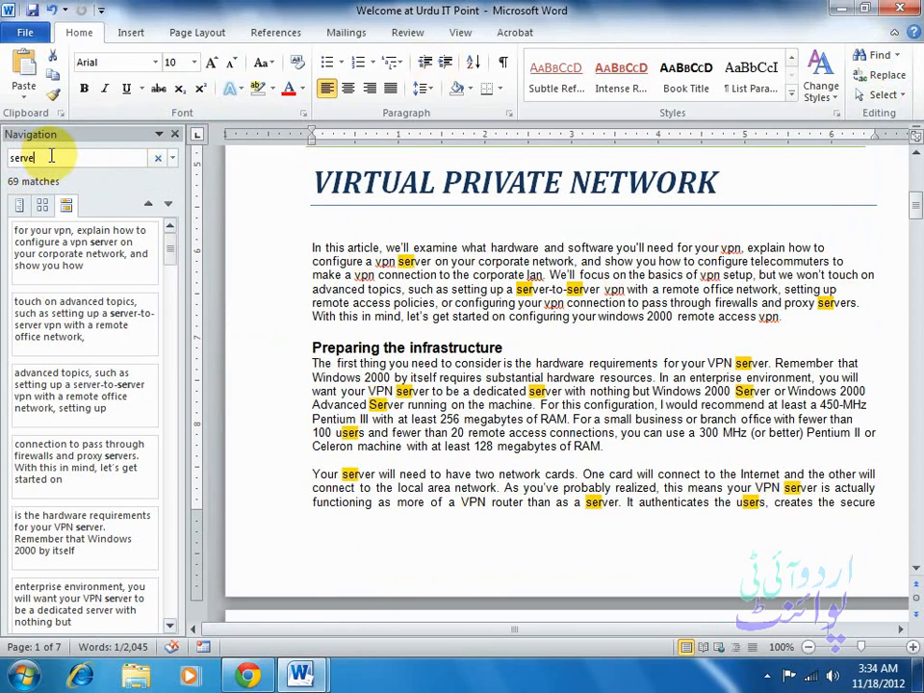
type("r")
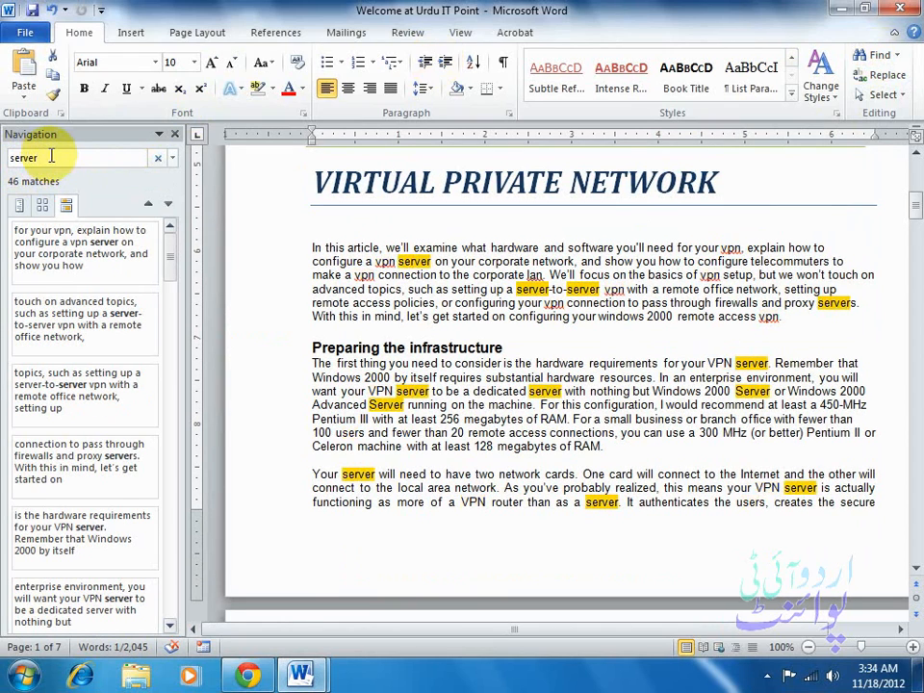
key("BackSpace")
key("BackSpace")
key("BackSpace")
key("BackSpace")
key("BackSpace")
key("BackSpace")
type("vpn")
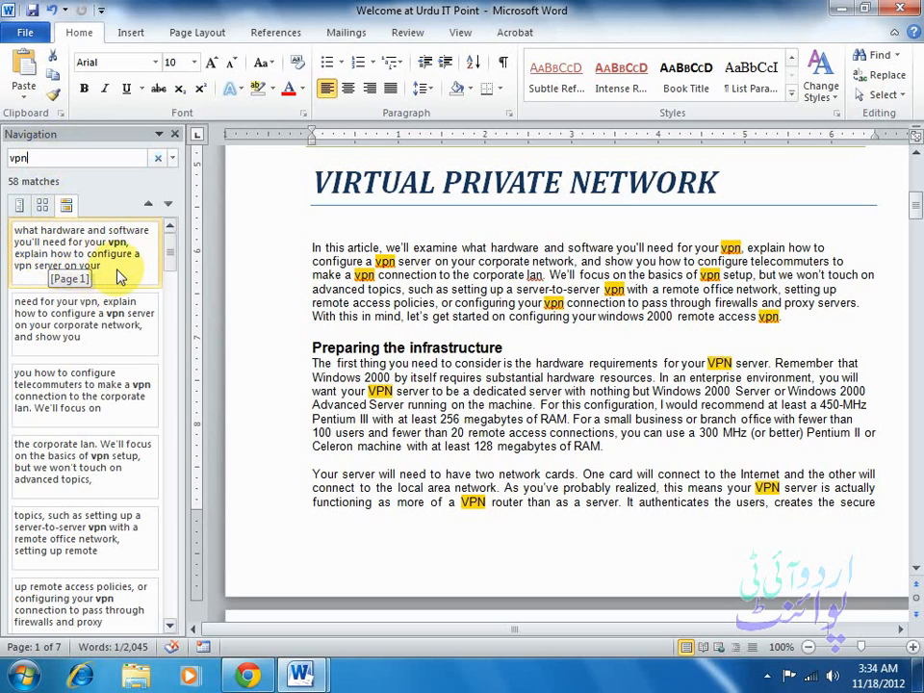
Step: Browse the "vpn" search results and go to the page 5 match starting "However, before any client can connect"
left_click(170, 583)
left_click(170, 590)
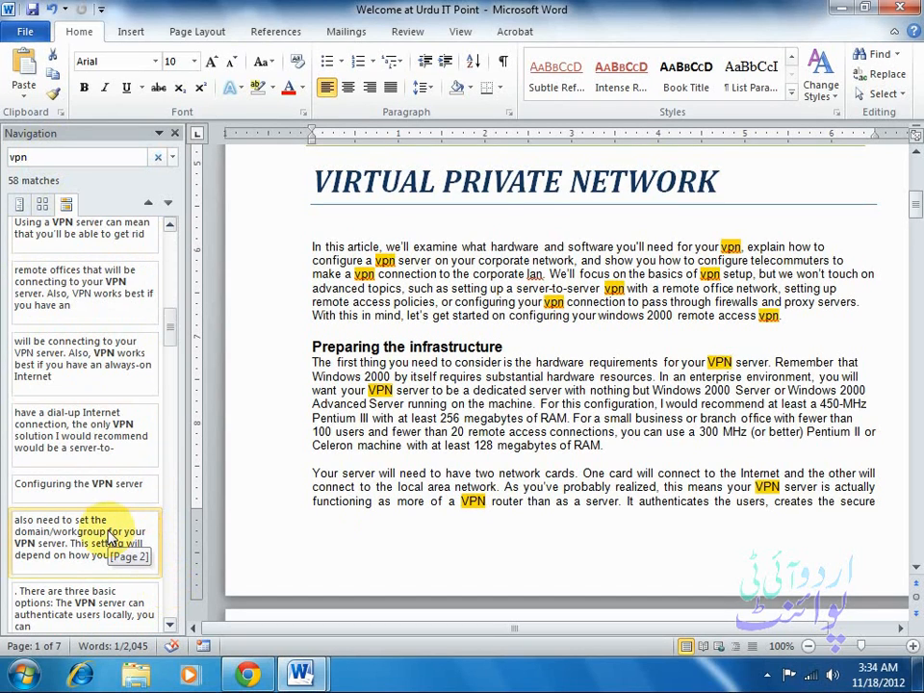
left_click(172, 576)
left_click(173, 576)
left_click(172, 576)
left_click(172, 576)
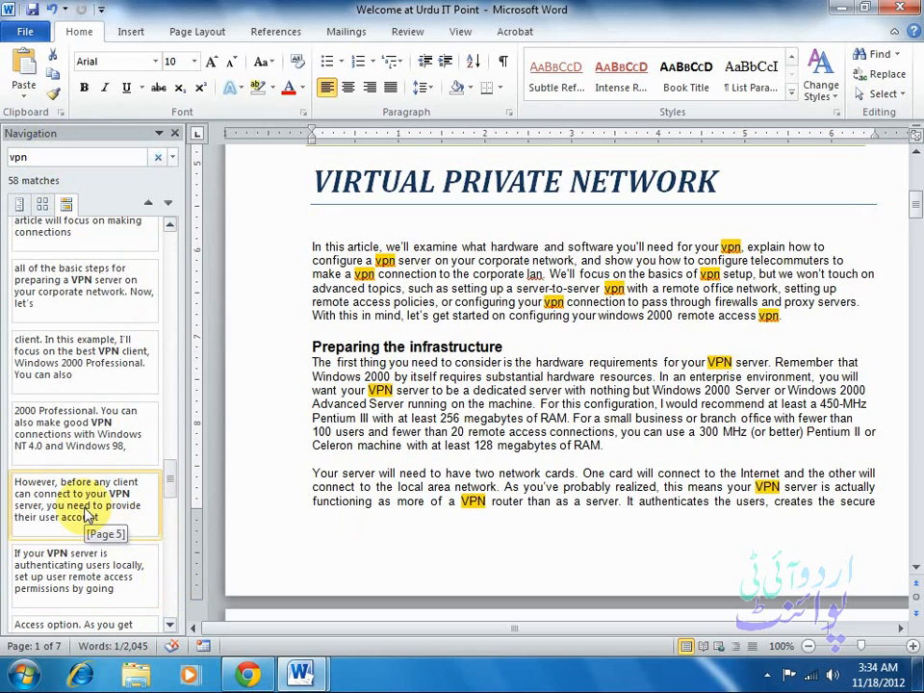
left_click(88, 515)
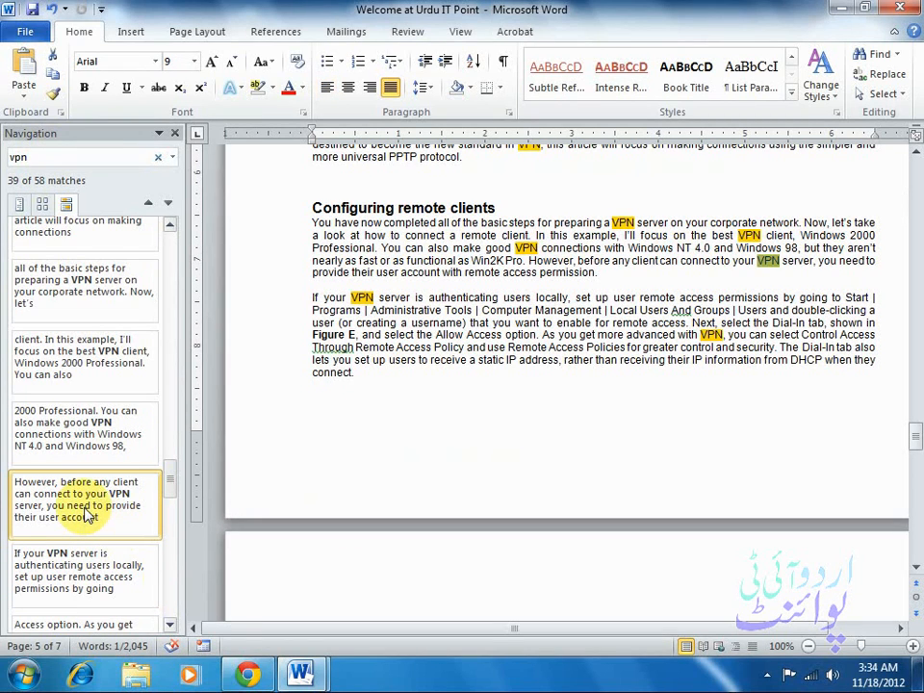
Step: Select "VPN" in "connect to your VPN server" and set up a replacement of "VPN" with "Virtual Private Network"
left_click(765, 260)
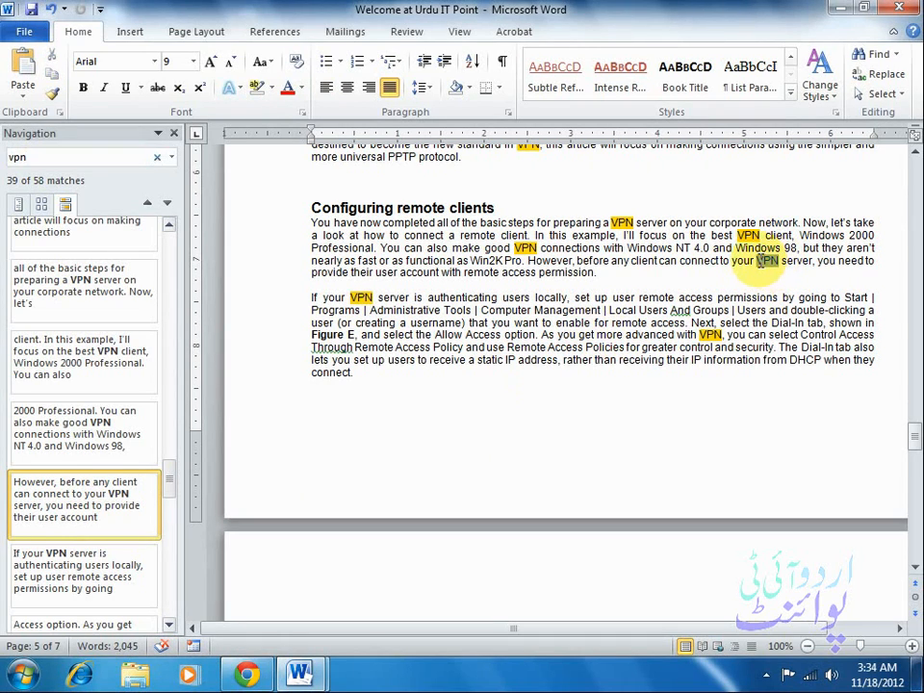
double_click(762, 261)
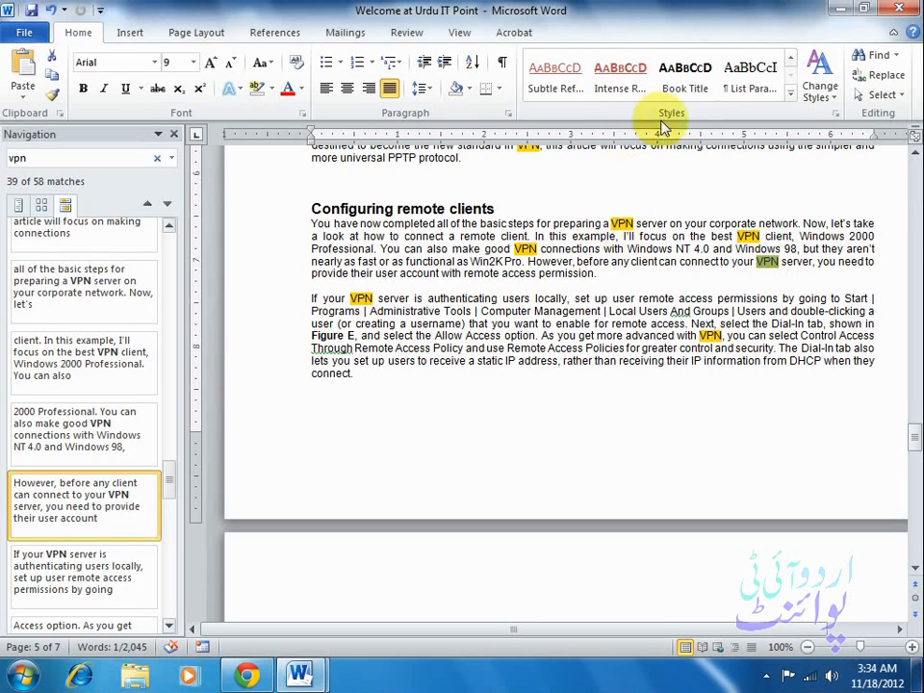
left_click(884, 77)
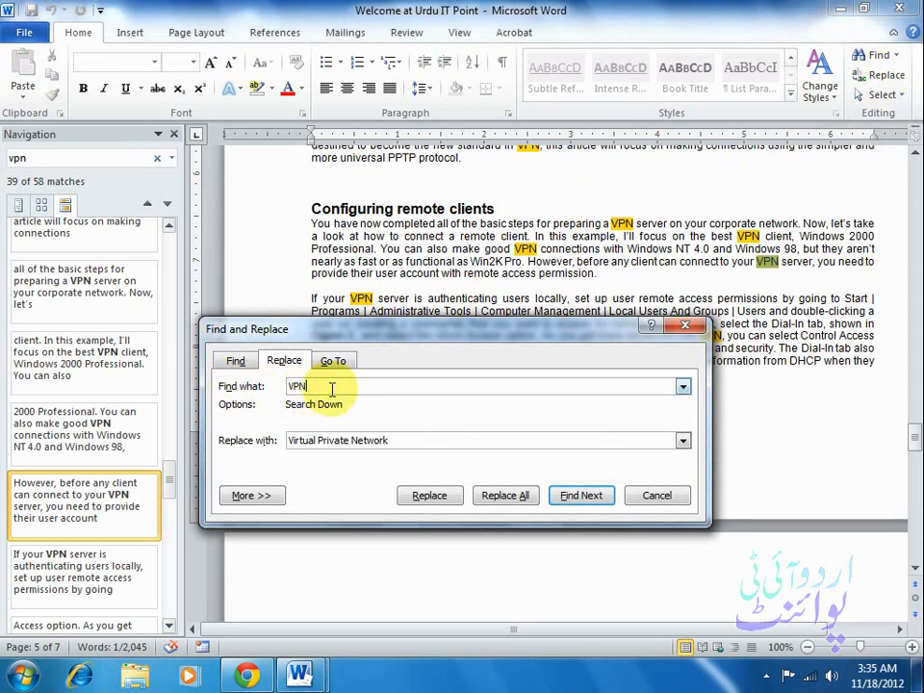
left_click_drag(433, 437, 245, 440)
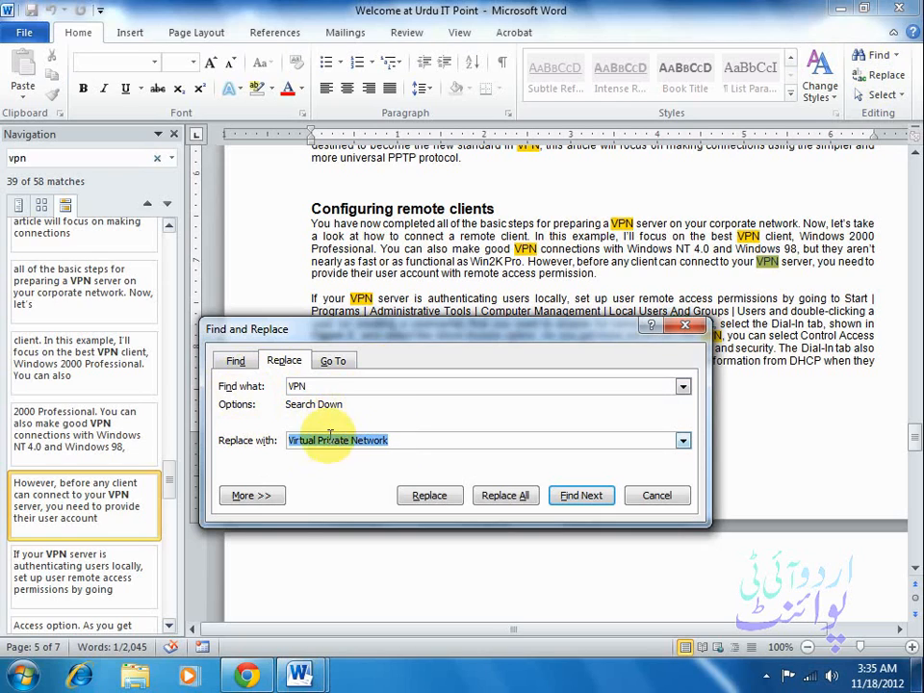
left_click_drag(314, 385, 281, 387)
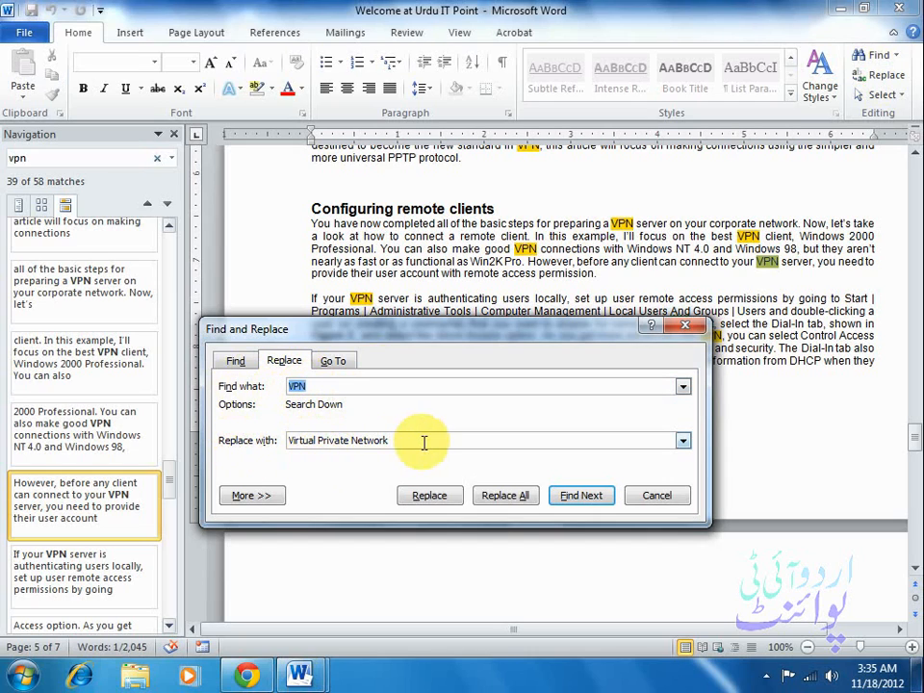
left_click_drag(424, 442, 277, 441)
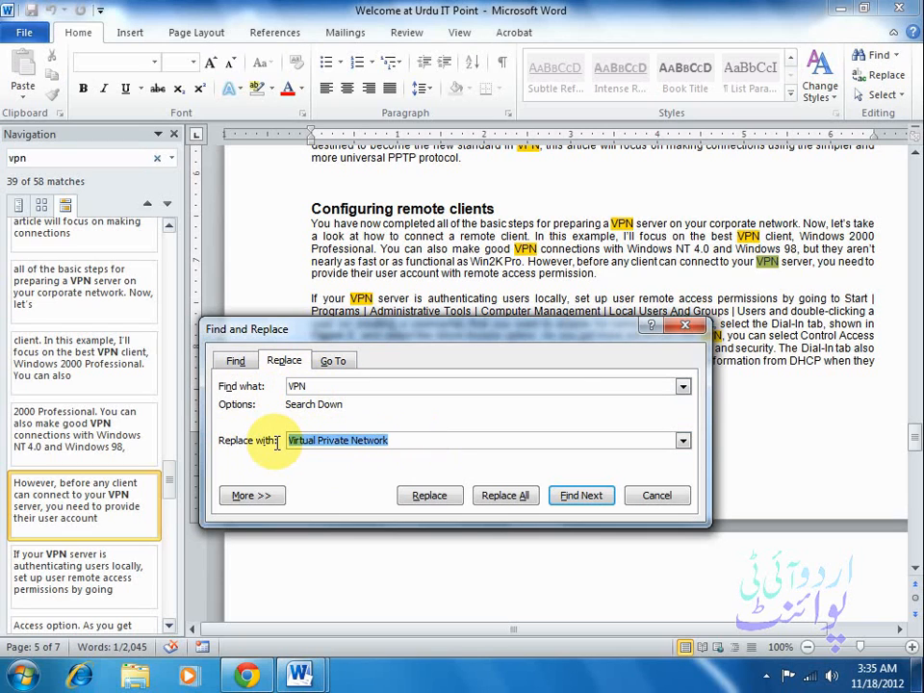
Step: Step through the next occurrences of "VPN" in the document with Find Next
left_click(569, 499)
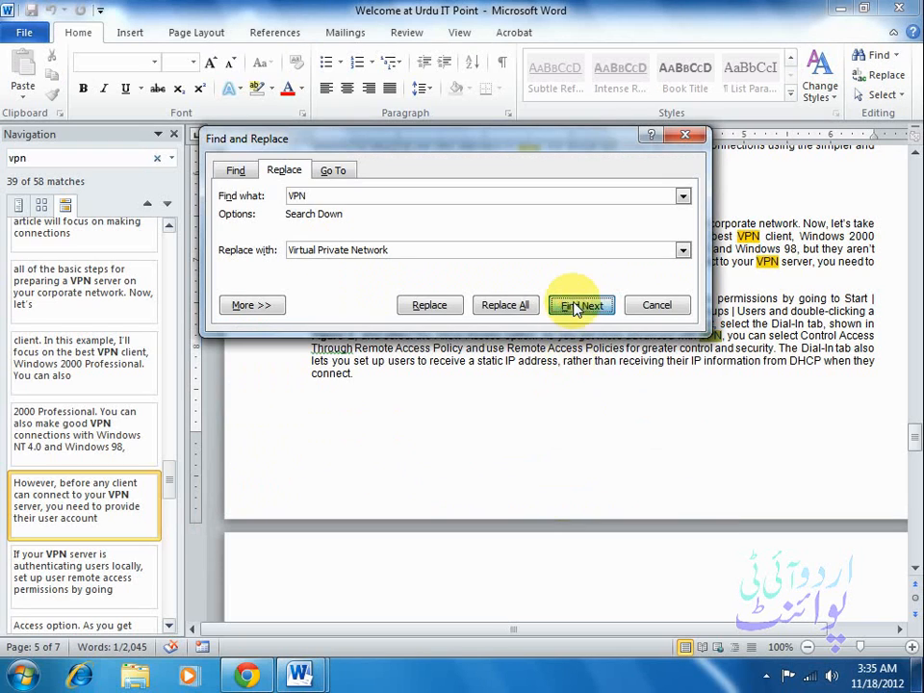
left_click(577, 305)
left_click(580, 305)
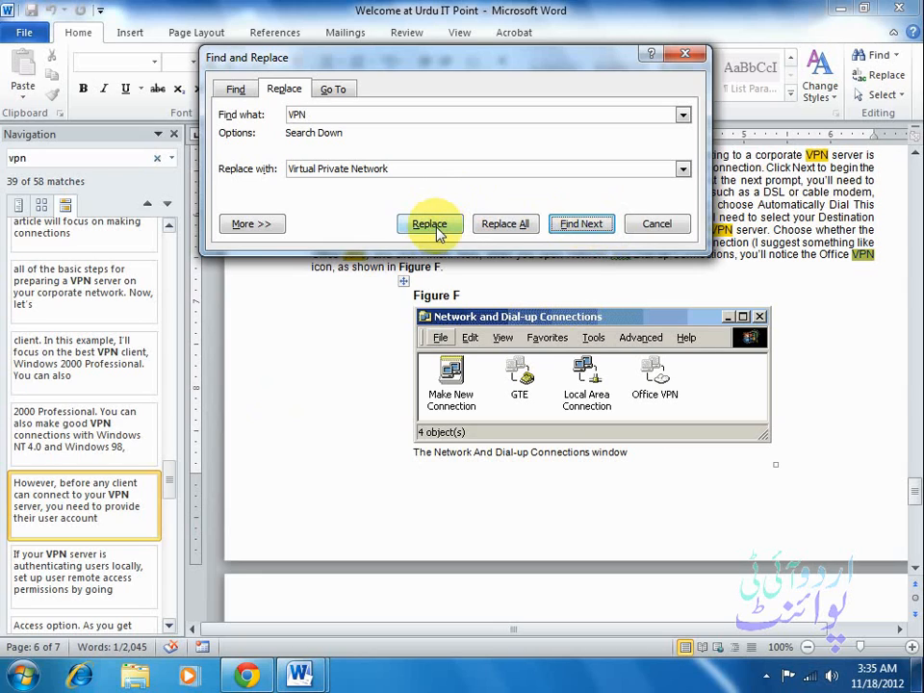
Step: Replace all occurrences of "VPN" with "Virtual Private Network", continuing from the document's beginning, and close Find and Replace
left_click(494, 228)
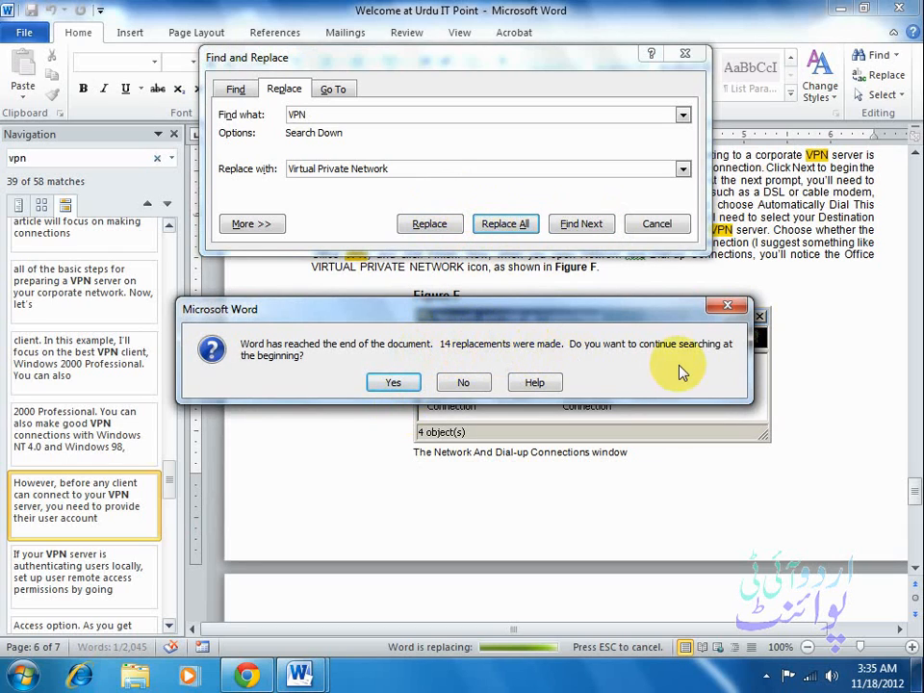
left_click(393, 382)
left_click(415, 385)
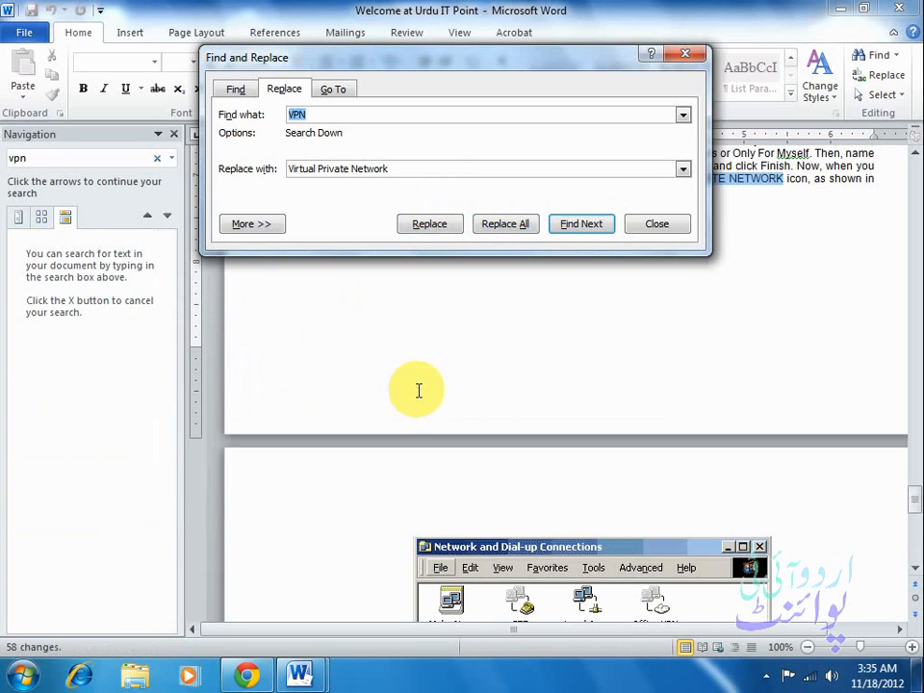
left_click(656, 224)
Step: Search the document for "vp" and undo the replacement of "VPN" throughout the text
left_click(60, 161)
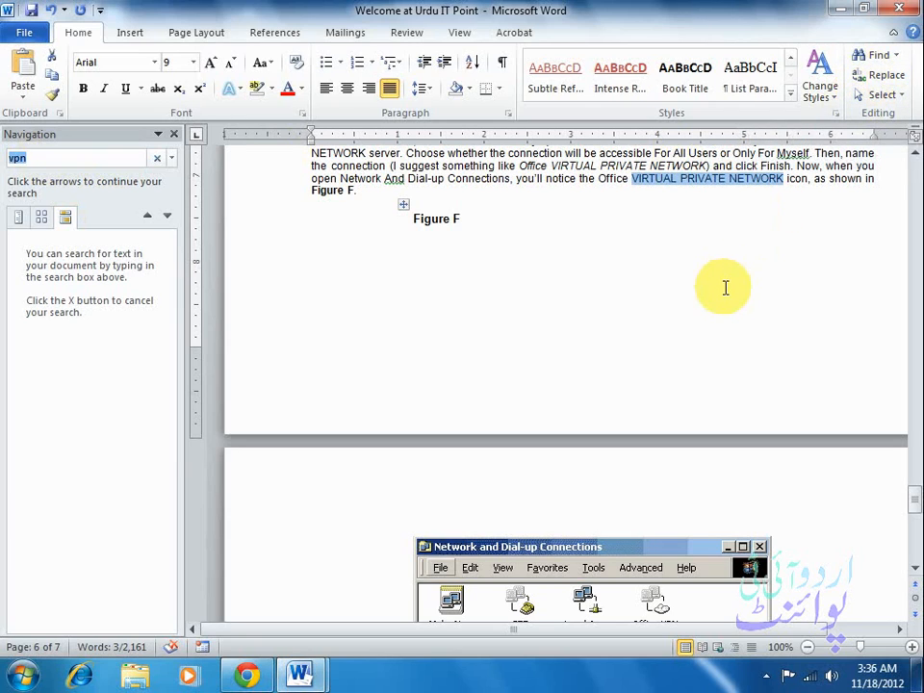
type("vp")
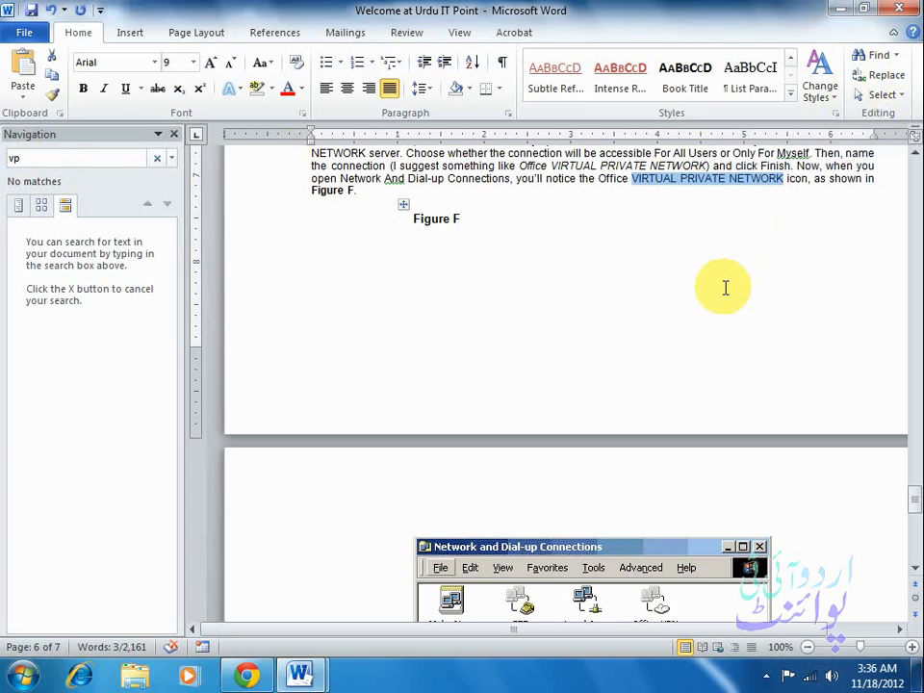
left_click(660, 308)
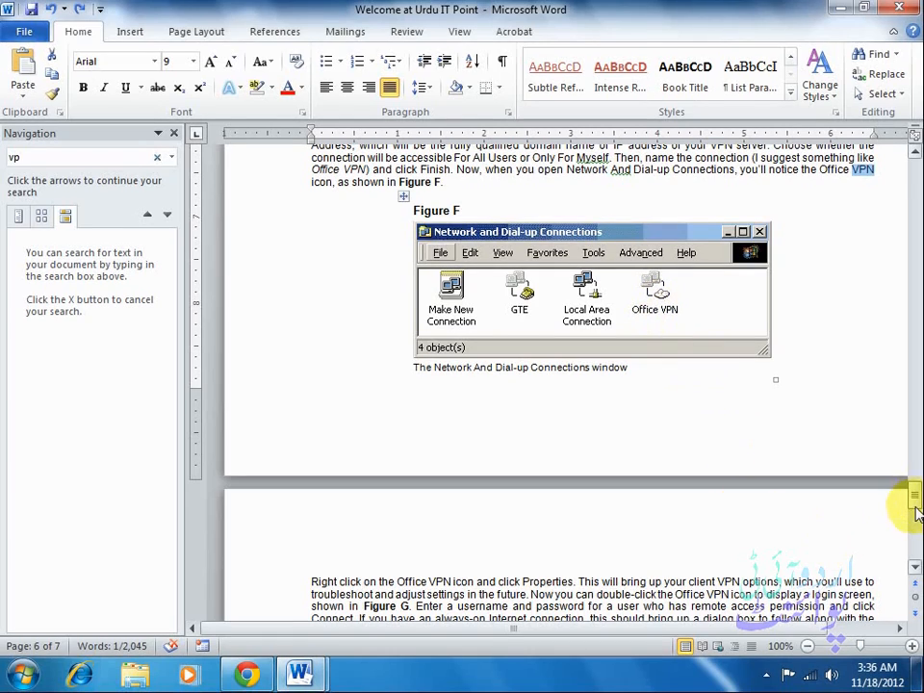
Step: Copy the "Configuring remote clients" heading and its two paragraphs on page 5
left_click_drag(911, 503, 911, 424)
left_click_drag(273, 403, 325, 568)
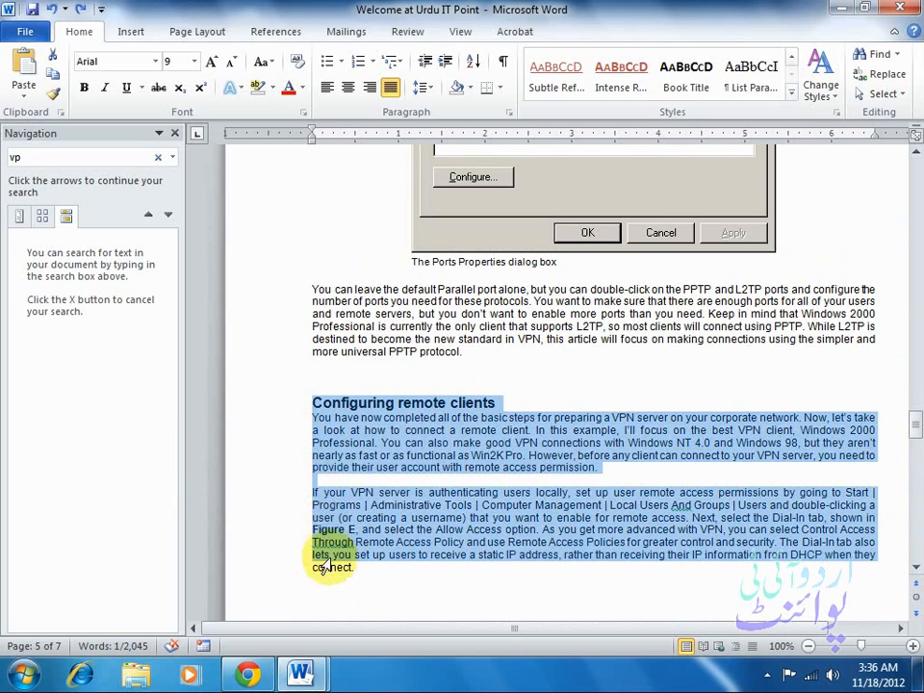
right_click(372, 444)
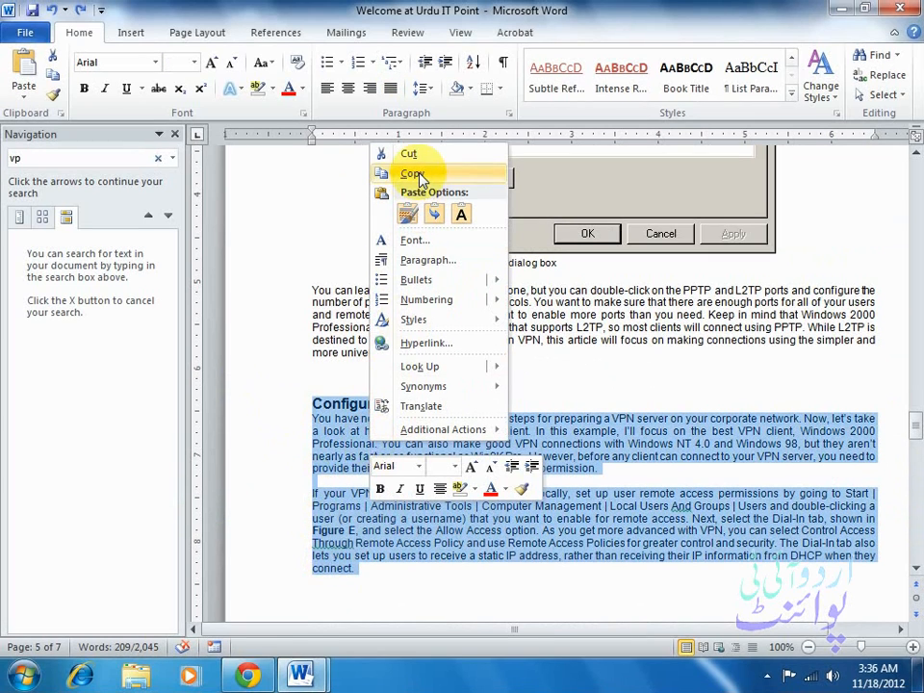
left_click(412, 174)
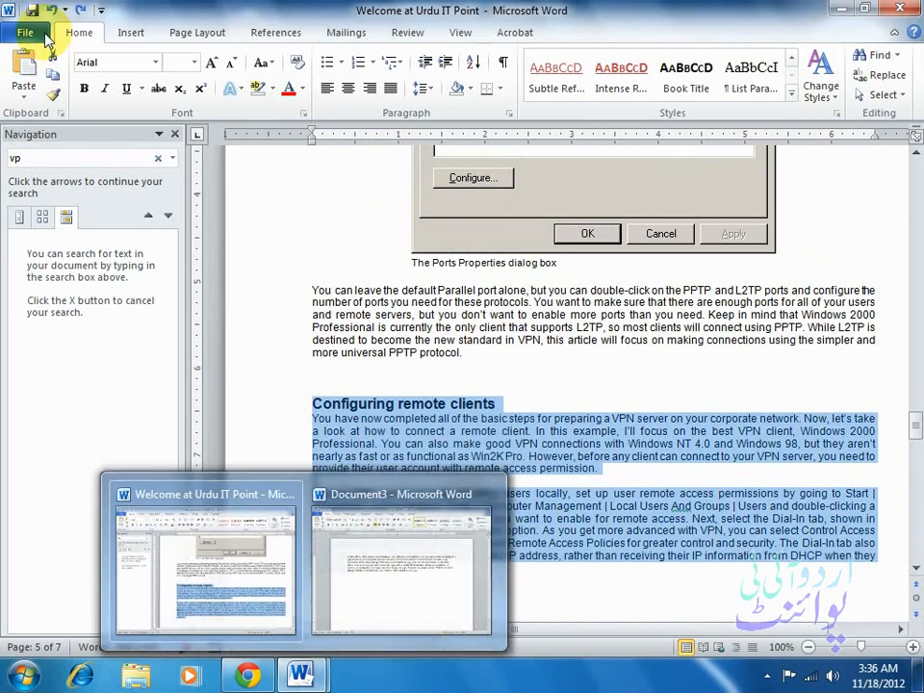
Step: Switch to Document3 and place the cursor at the end of its only paragraph
left_click(322, 681)
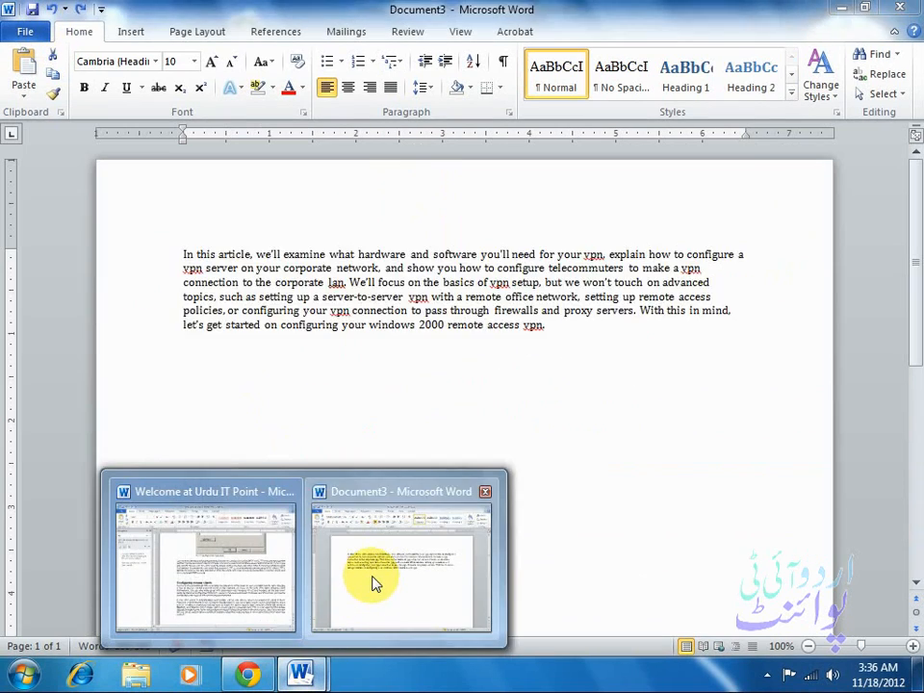
left_click(371, 581)
left_click(249, 373)
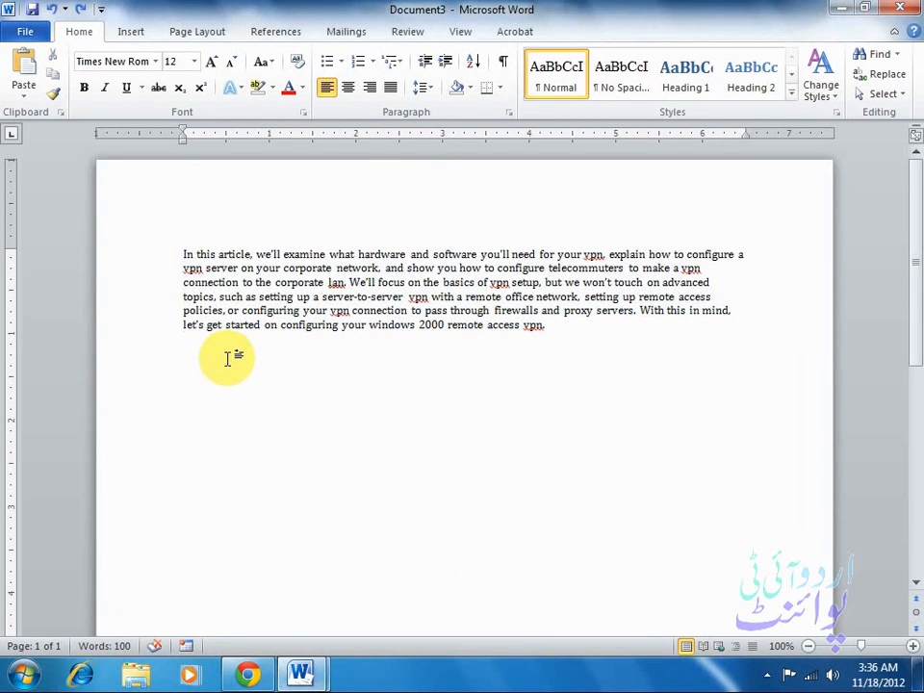
left_click(549, 324)
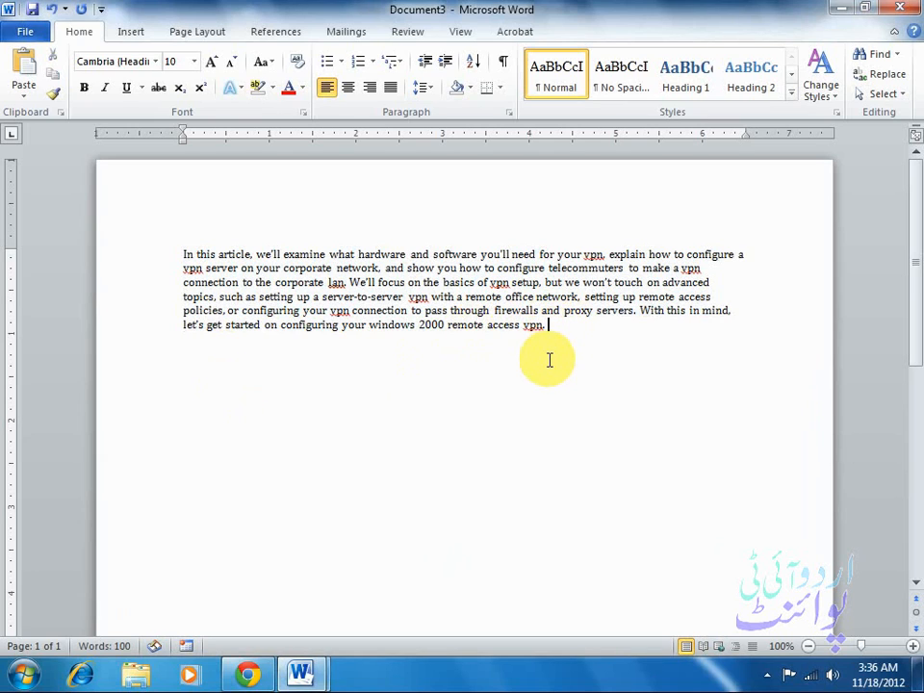
Step: Preview pasting the copied section with Keep Source Formatting at the end of Document3's paragraph, without applying it
right_click(547, 325)
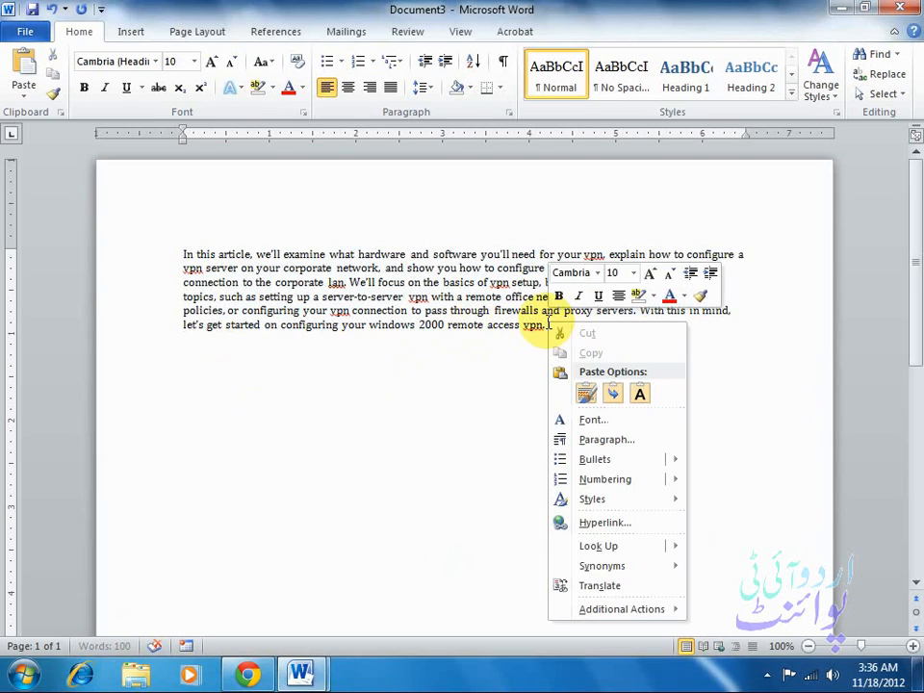
left_click(586, 393)
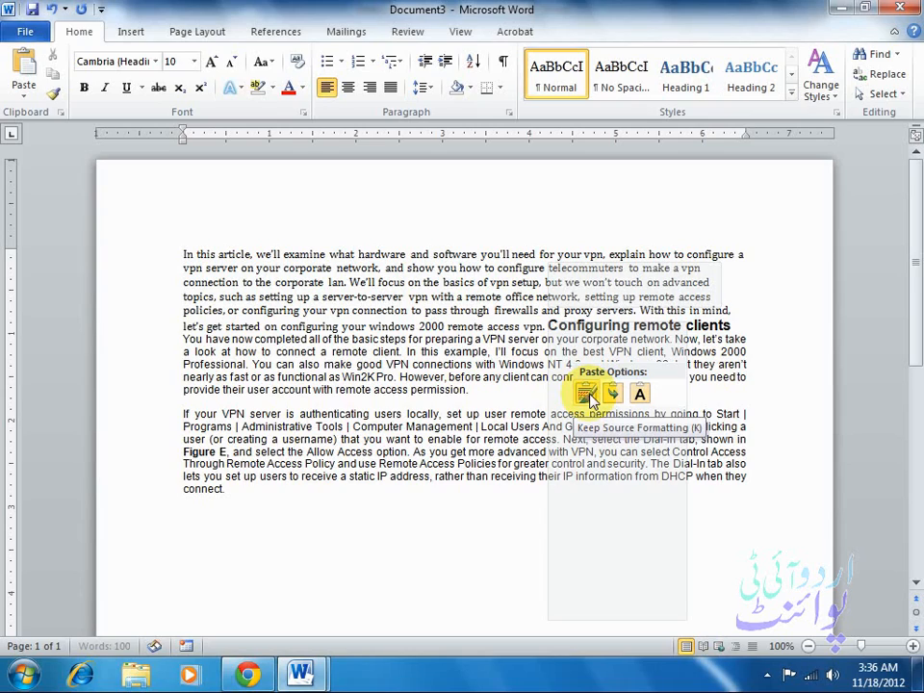
left_click(301, 674)
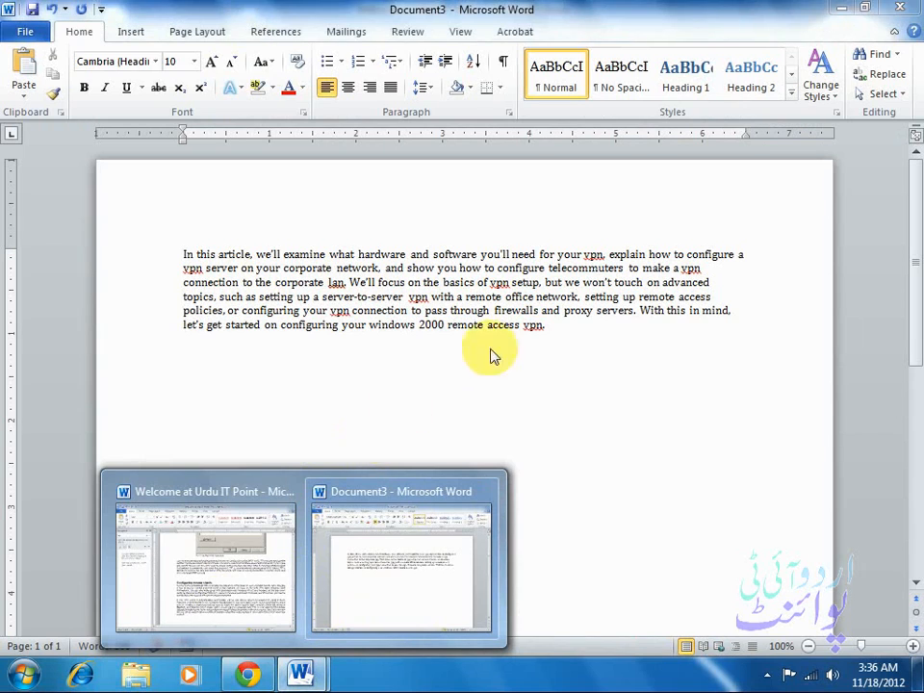
left_click(546, 331)
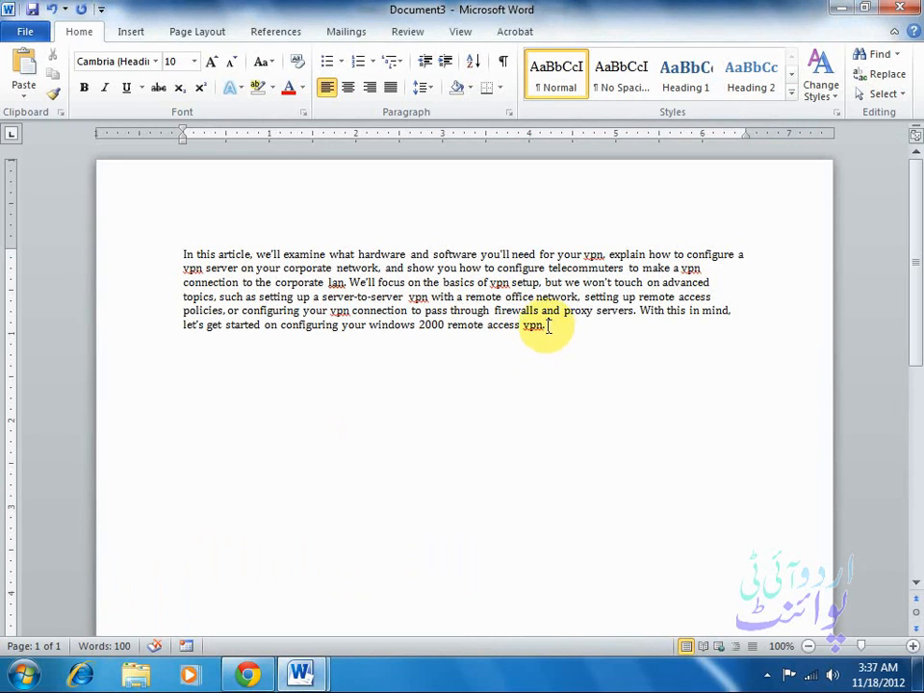
Step: Compare the paste options at the end of the paragraph and paste the copied section with Keep Text Only
right_click(547, 327)
left_click(586, 398)
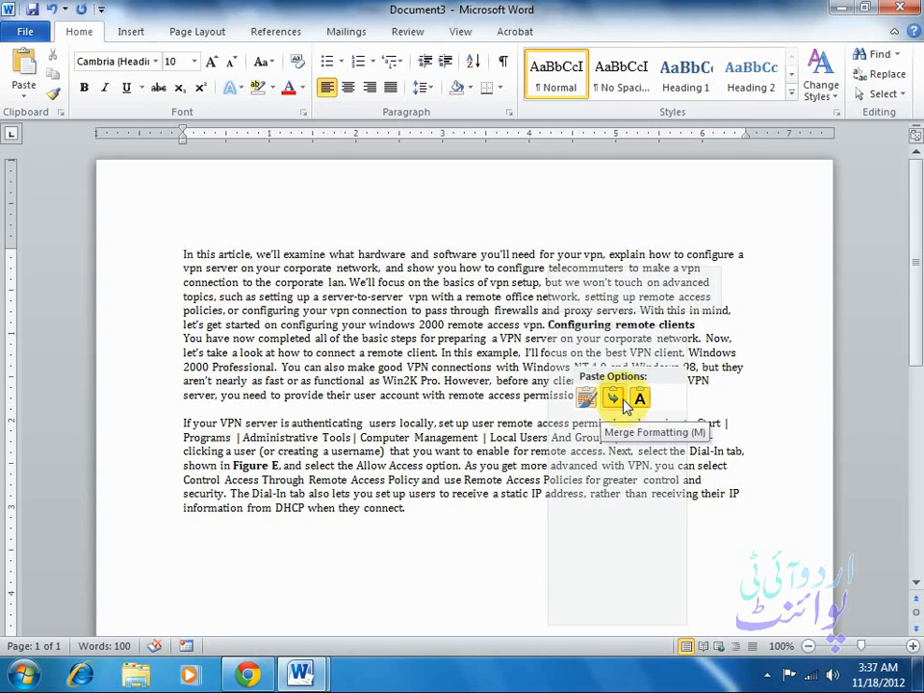
right_click(549, 328)
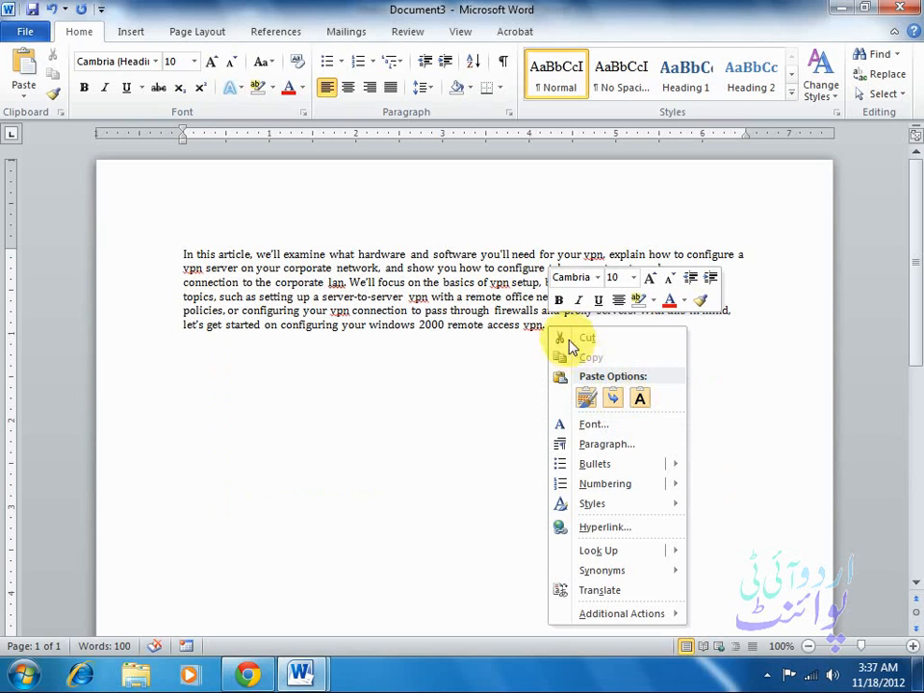
left_click(613, 401)
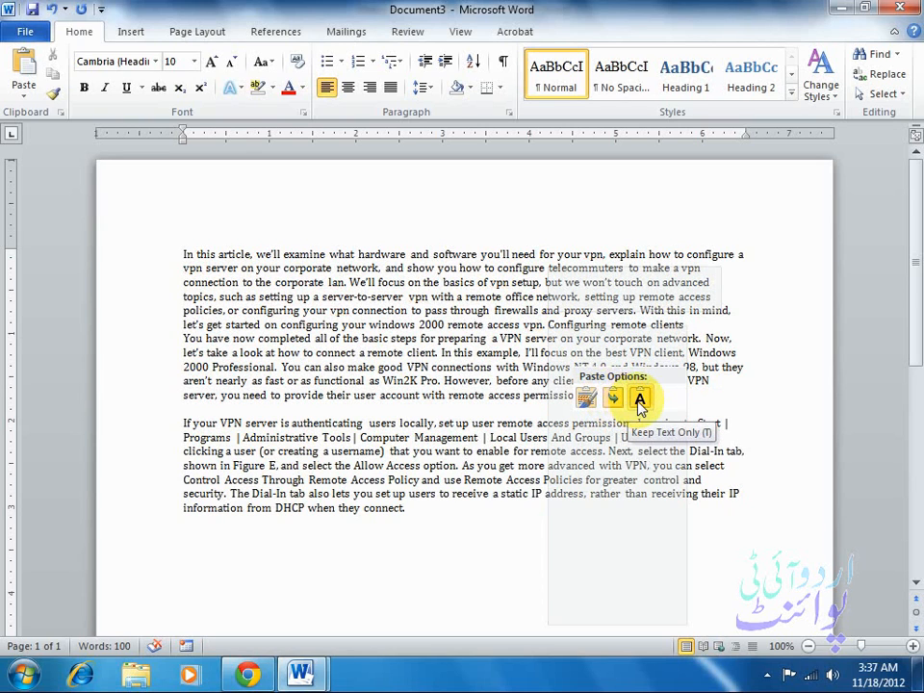
left_click(640, 400)
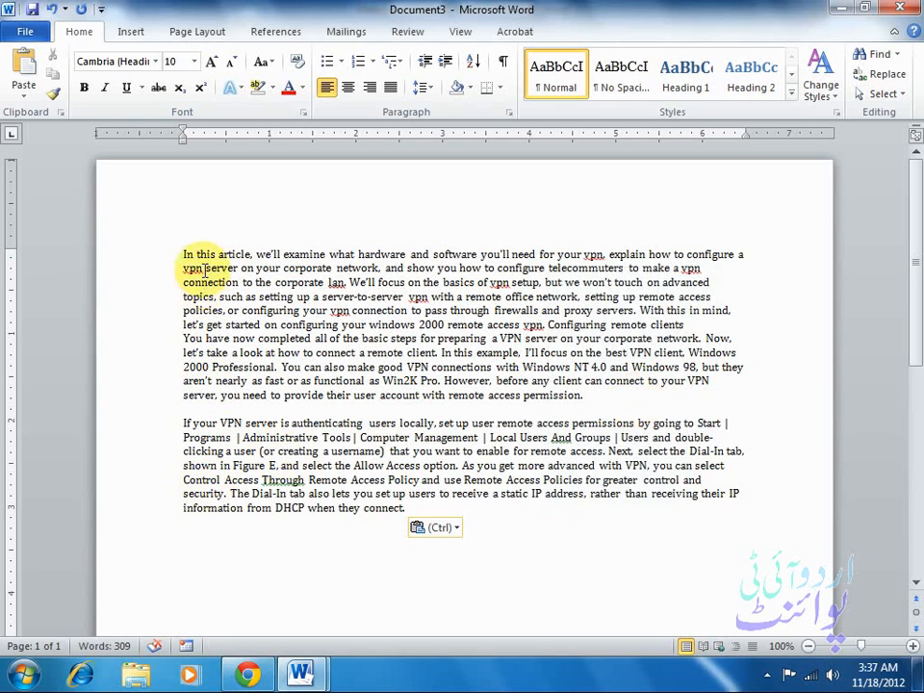
Step: Select all the text in Document3 and preview the paste options on the blank line below it, without pasting
left_click_drag(181, 252, 716, 521)
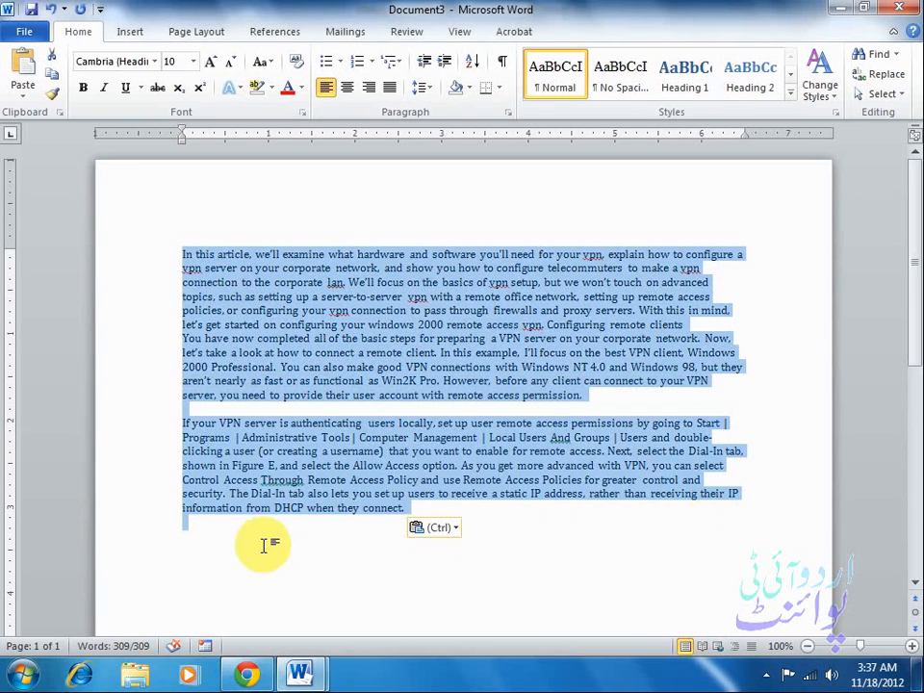
right_click(316, 534)
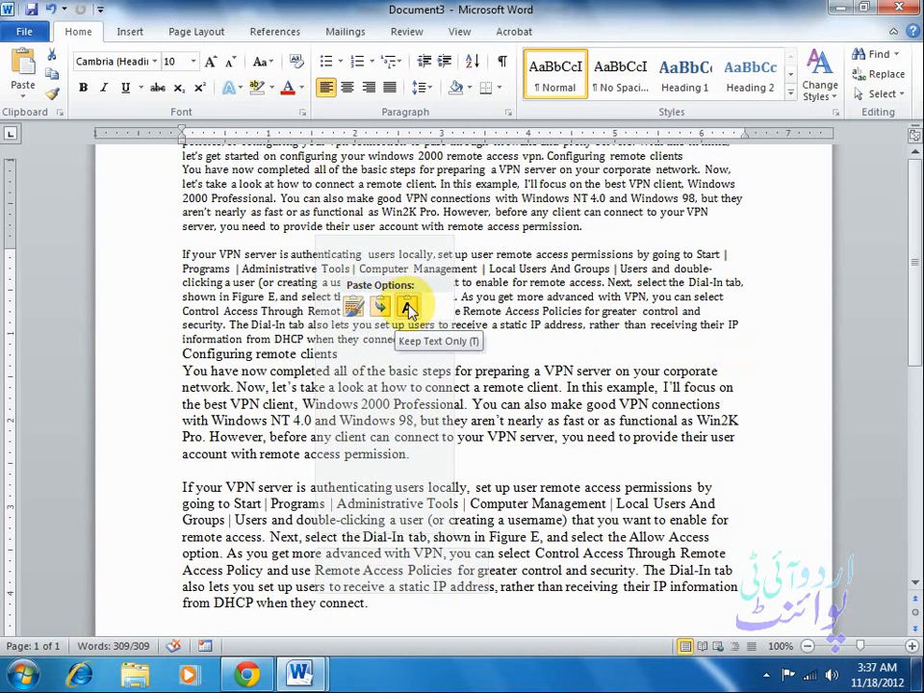
left_click(742, 550)
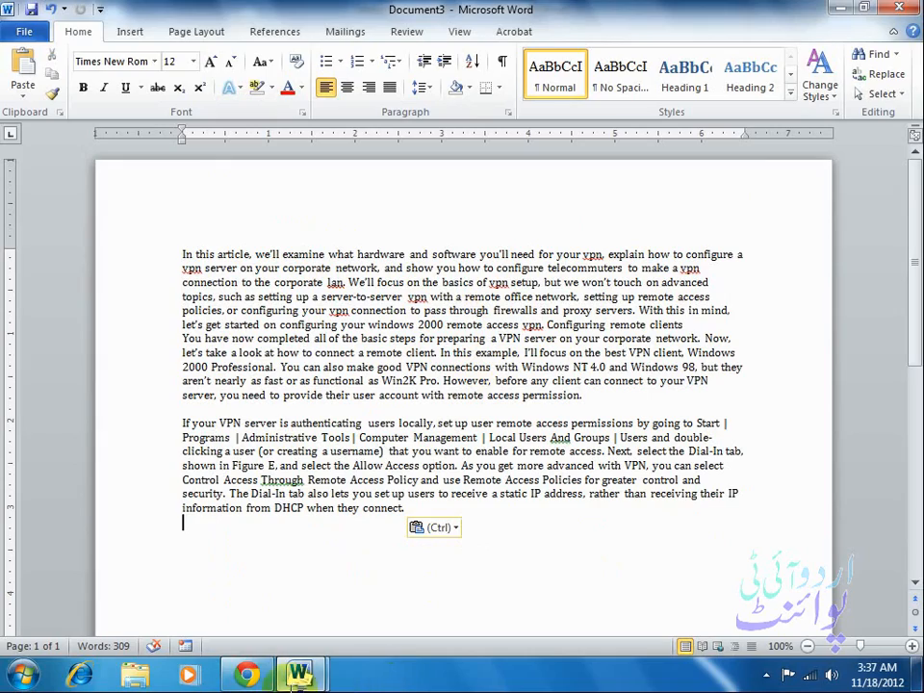
Step: Return to the "Welcome at Urdu IT Point" document, go to the "VIRTUAL PRIVATE NETWORK" heading on page 1 and close the Navigation pane
mouse_move(300, 674)
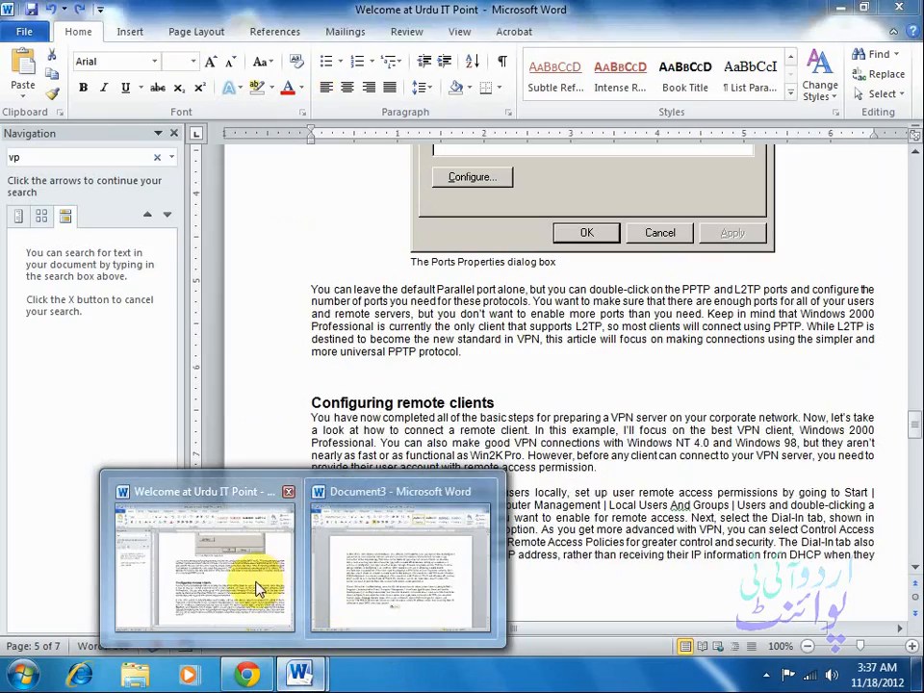
left_click(258, 588)
left_click_drag(915, 431, 911, 196)
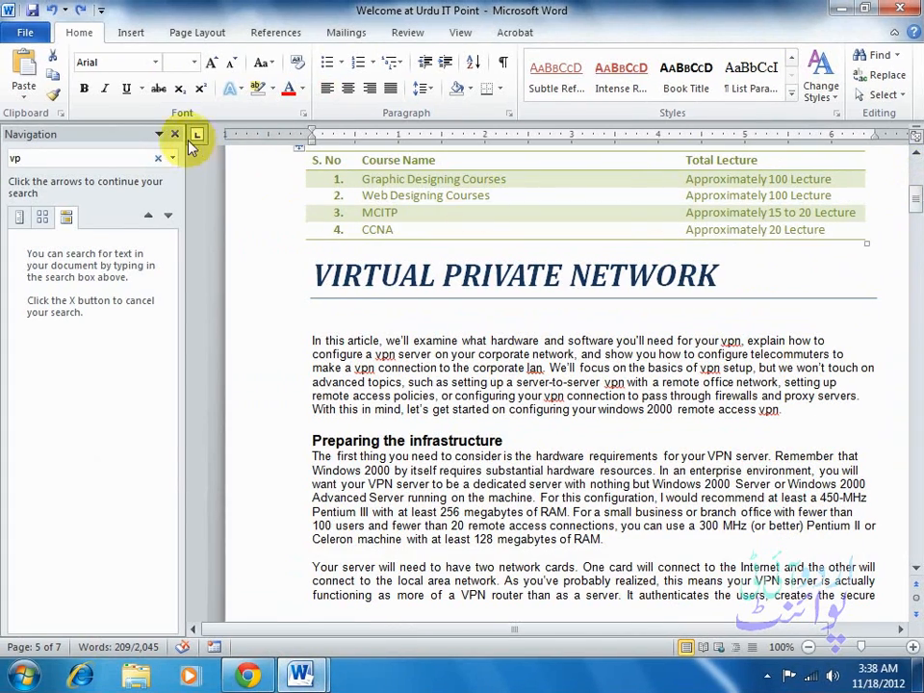
left_click(174, 134)
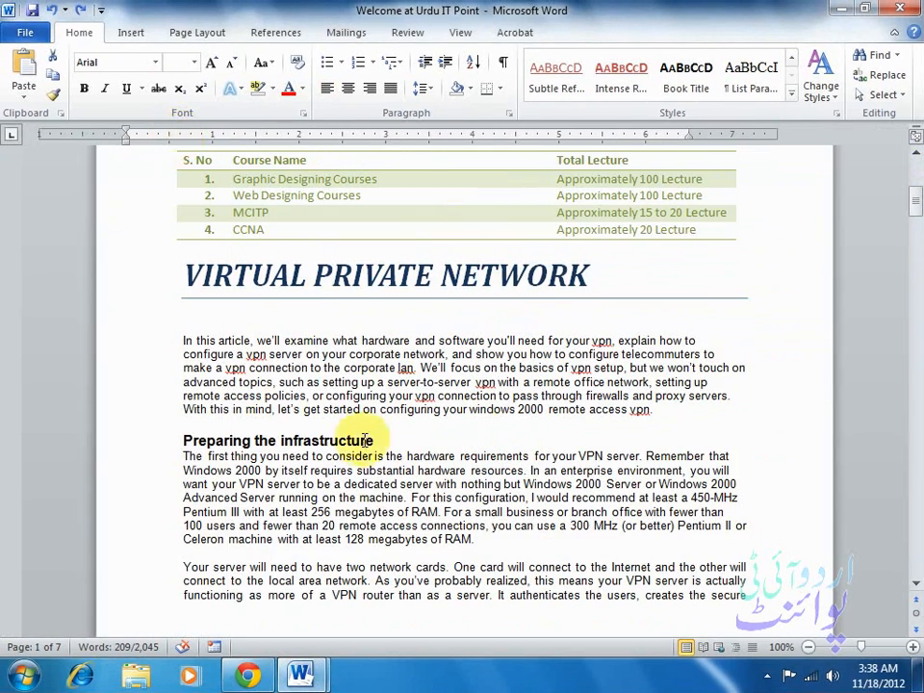
Step: Break the article's first paragraph after "explain how to" so that "configure a vpn server" starts a new paragraph
left_click(697, 339)
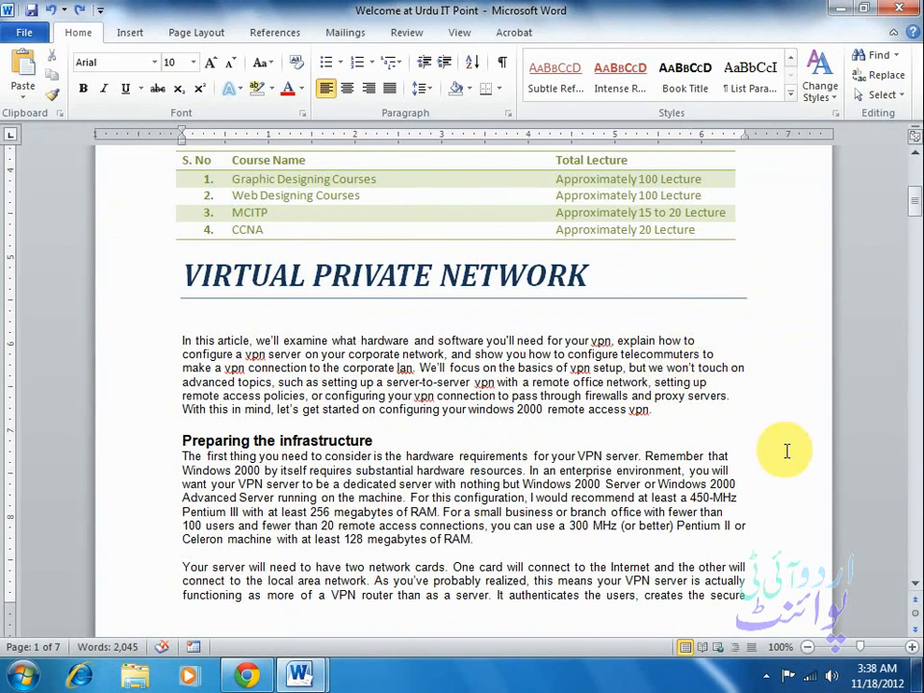
key("Return")
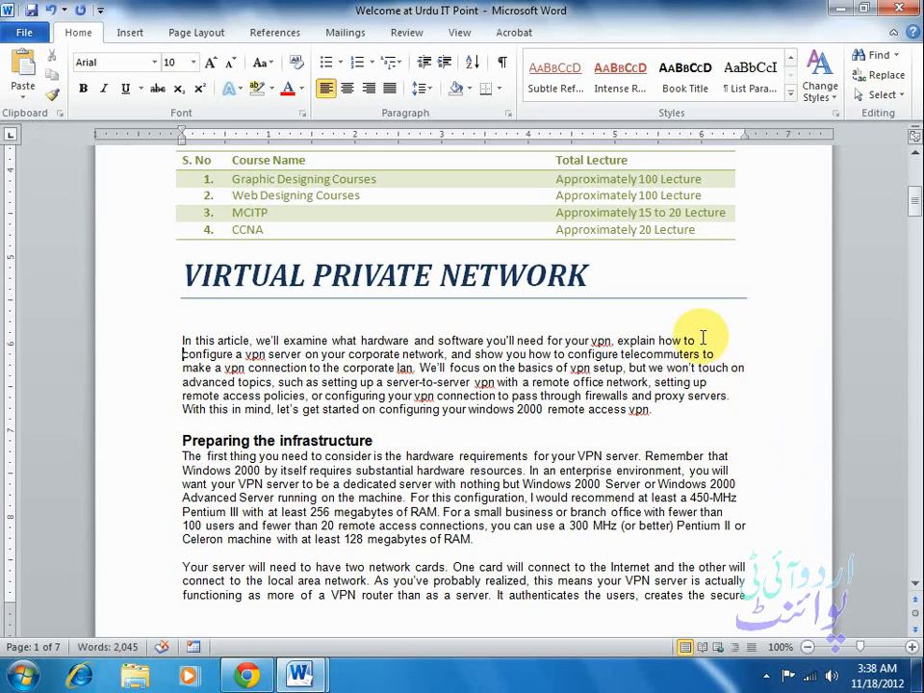
Step: Show the formatting marks and delete the paragraph mark after "explain how to" to rejoin the article's first paragraph
left_click_drag(181, 343, 628, 416)
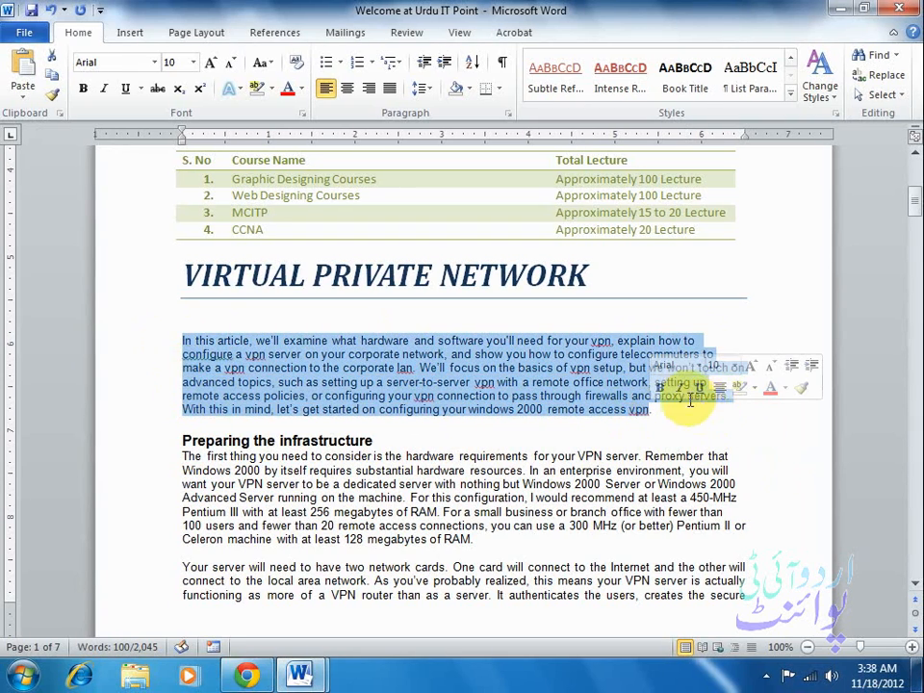
left_click(699, 340)
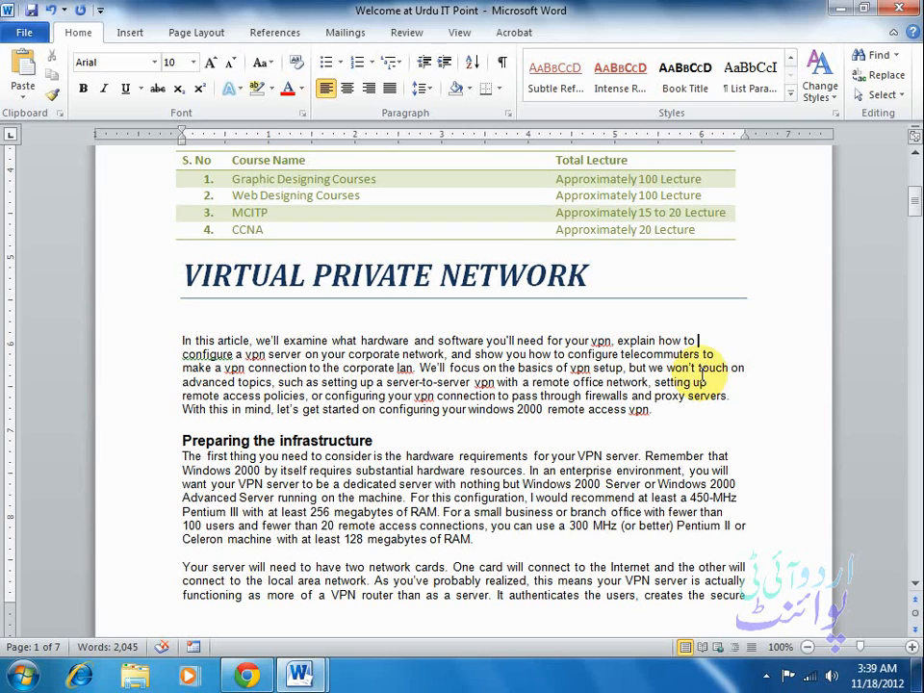
left_click(502, 66)
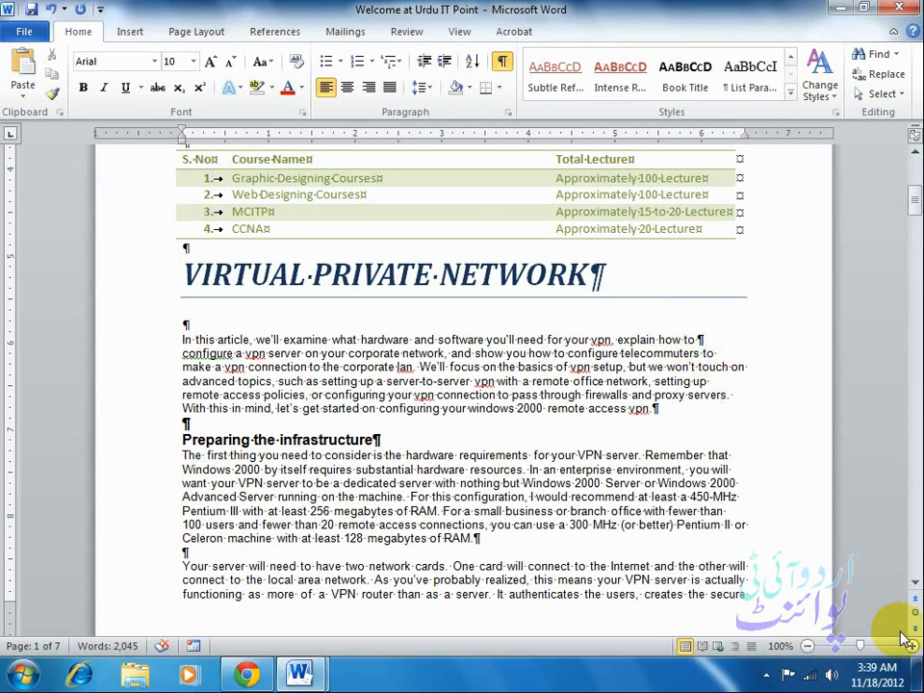
key("Delete")
Step: Insert an extra empty line above the "Preparing the infrastructure" heading and remove it again
key("Down")
key("Down")
key("Down")
key("Down")
key("Return")
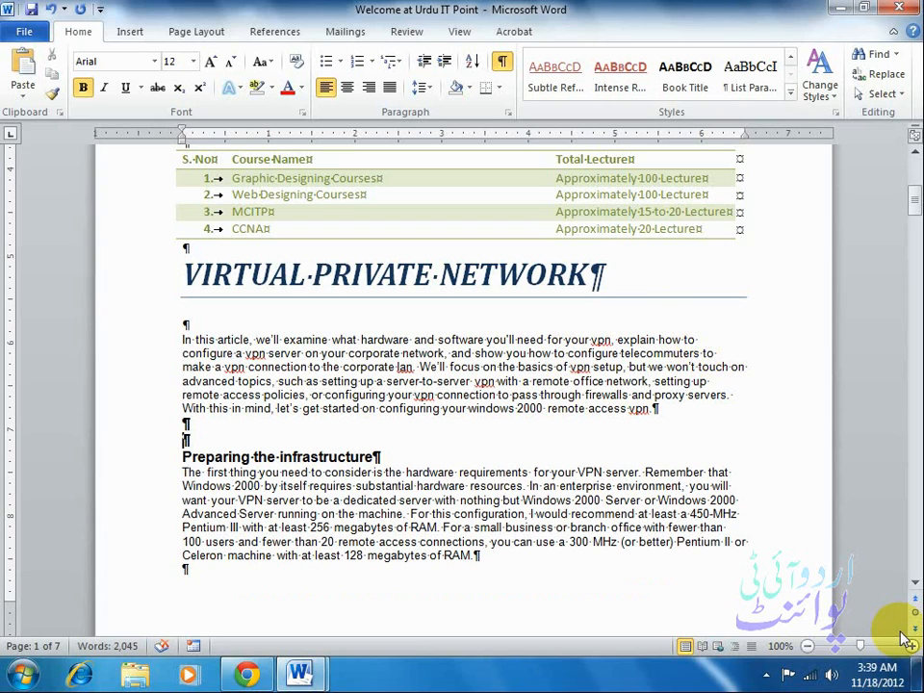
key("BackSpace")
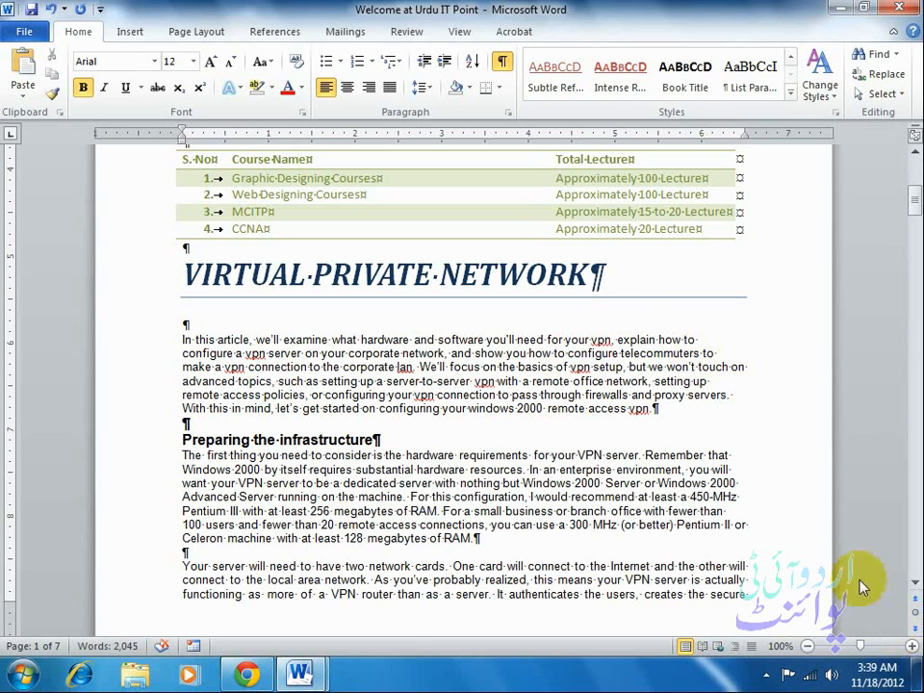
Step: Inspect the paragraph mark after the "VIRTUAL PRIVATE NETWORK" heading and the tab marks in the second course table, and hide the formatting marks
left_click(438, 273)
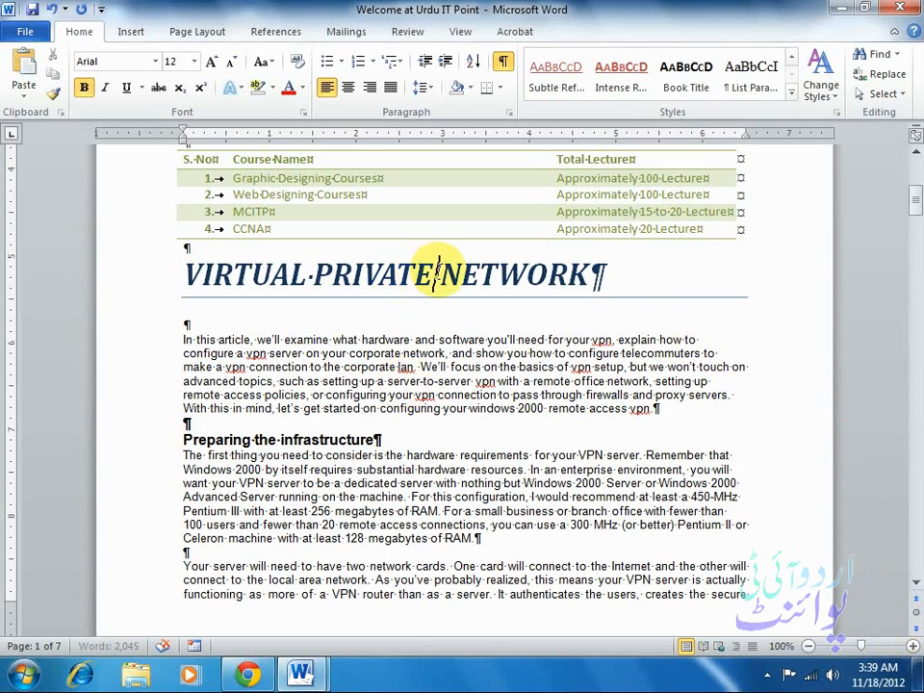
left_click_drag(594, 274, 610, 277)
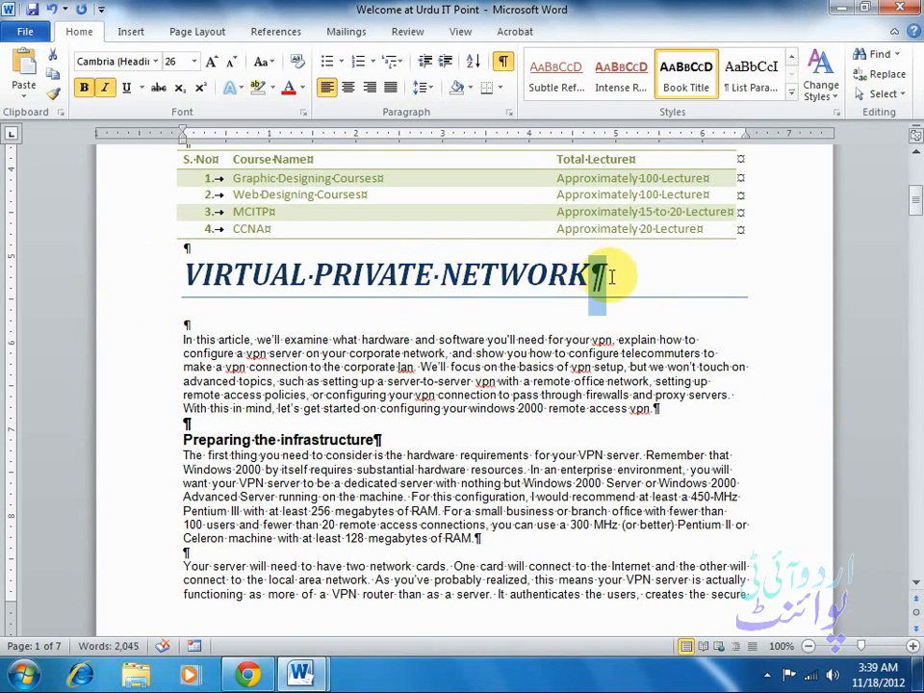
left_click_drag(909, 206, 912, 190)
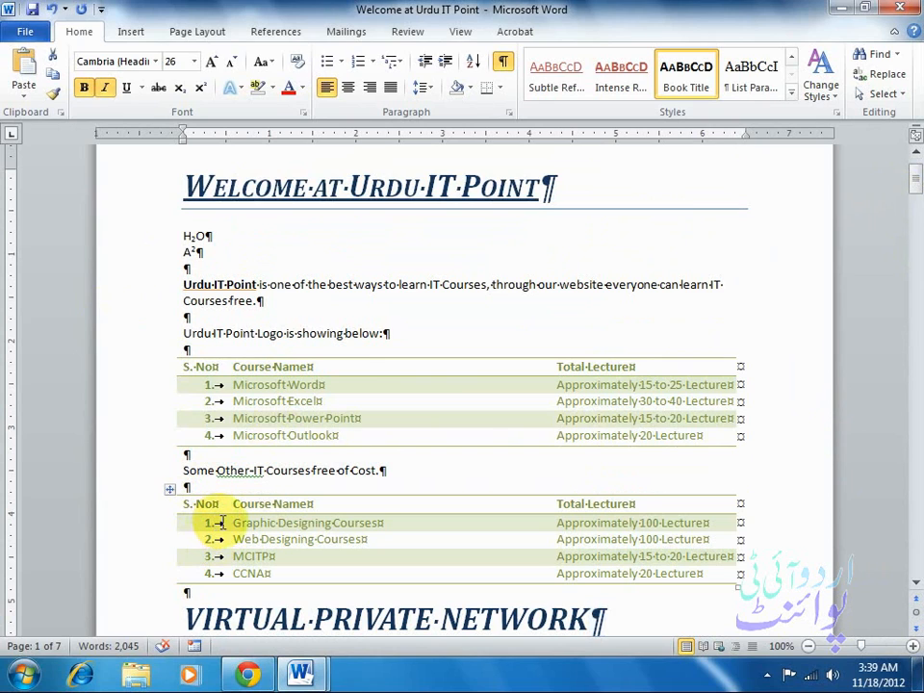
left_click(217, 522)
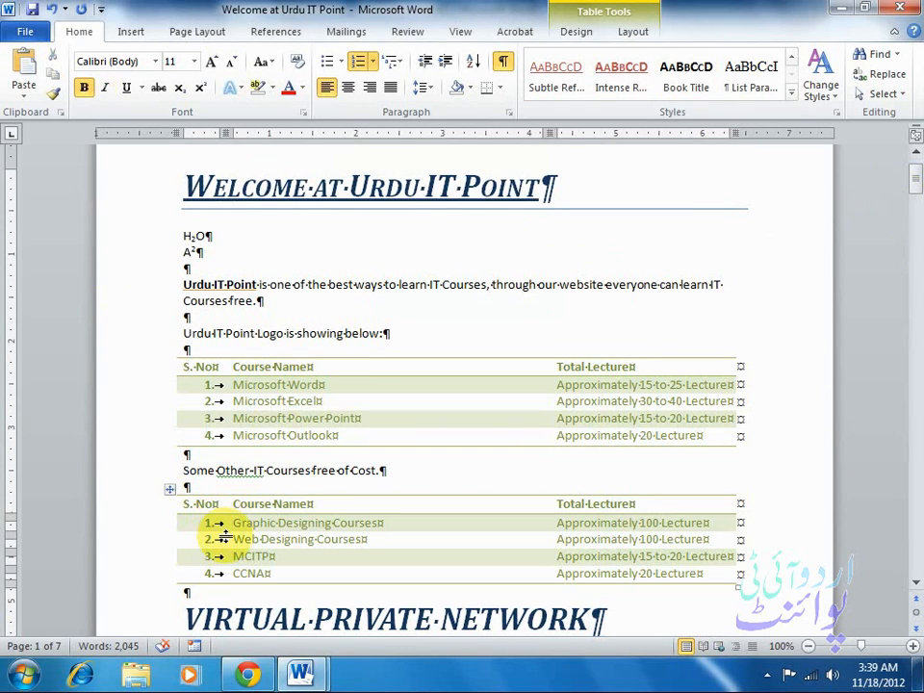
left_click(503, 62)
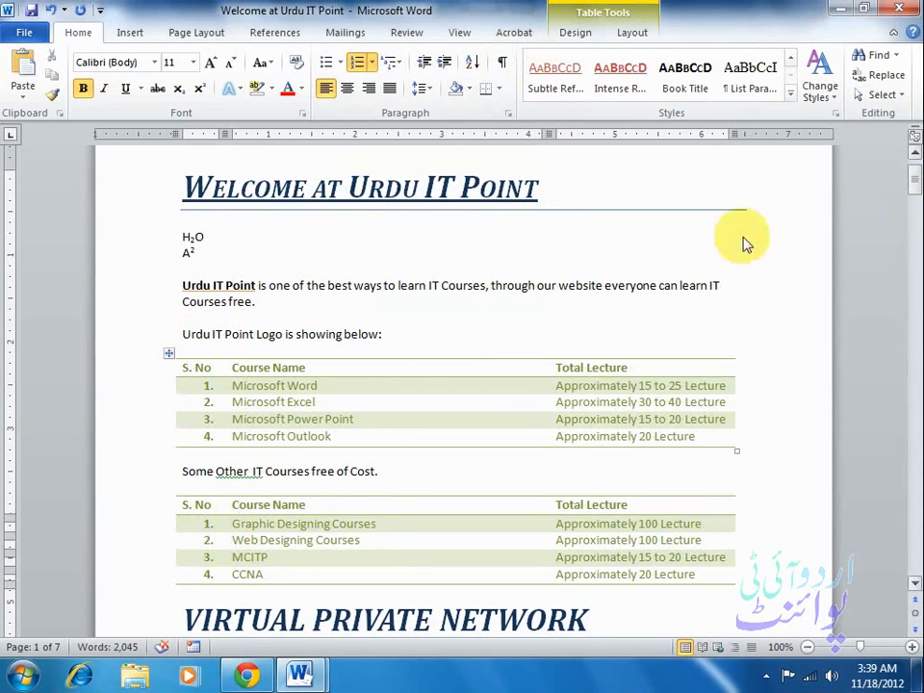
Step: Indent only the first line of the "In this article" paragraph with a tab and remove that indent
left_click_drag(909, 182, 917, 202)
left_click(333, 261)
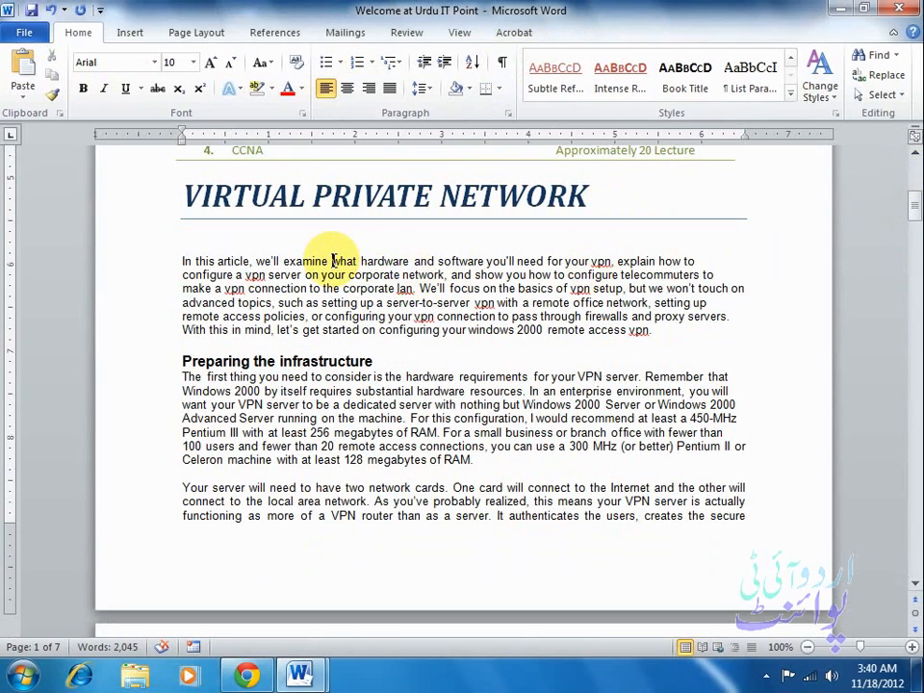
left_click(182, 261)
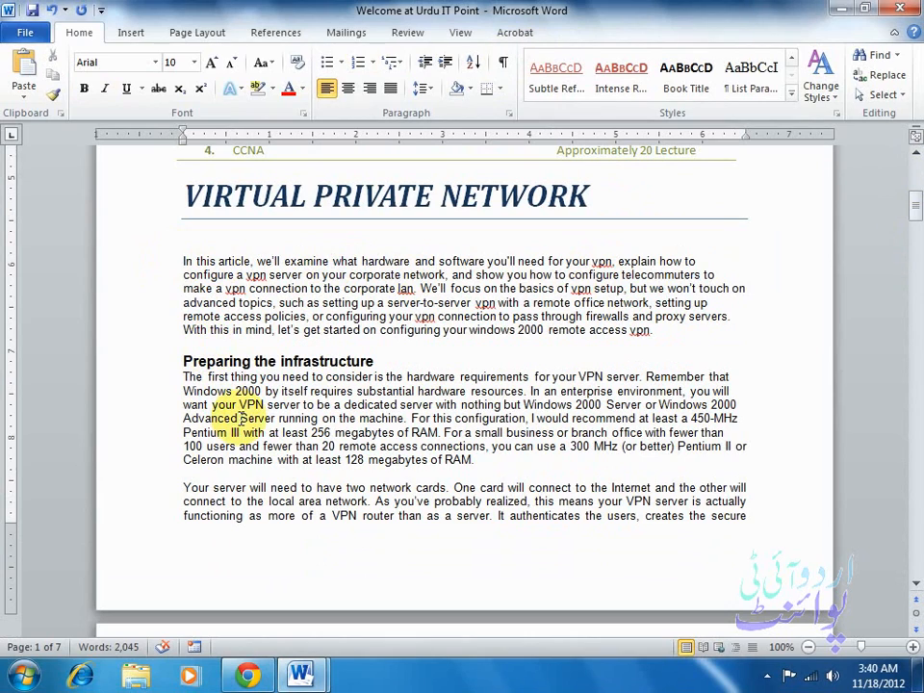
key("Tab")
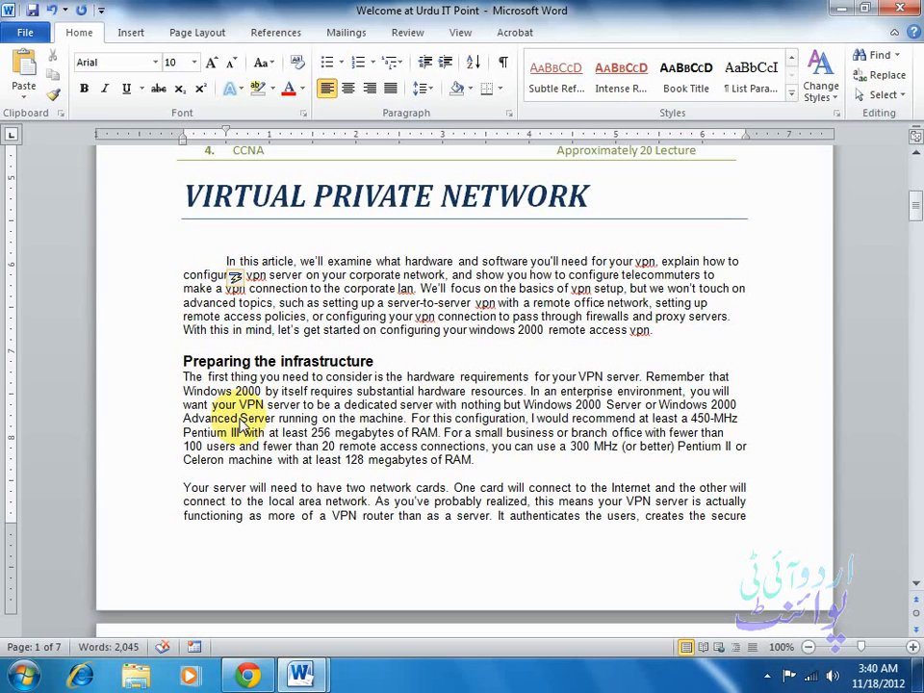
key("BackSpace")
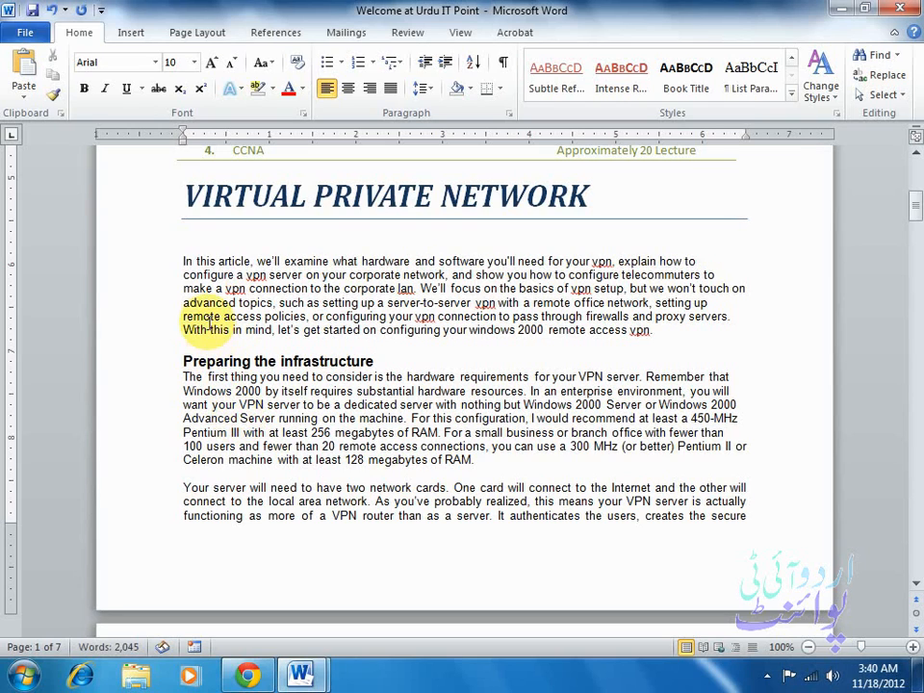
Step: Try increasing and decreasing the indent of the whole first paragraph, up to three levels and back to the margin, and repeat with two levels
left_click(446, 65)
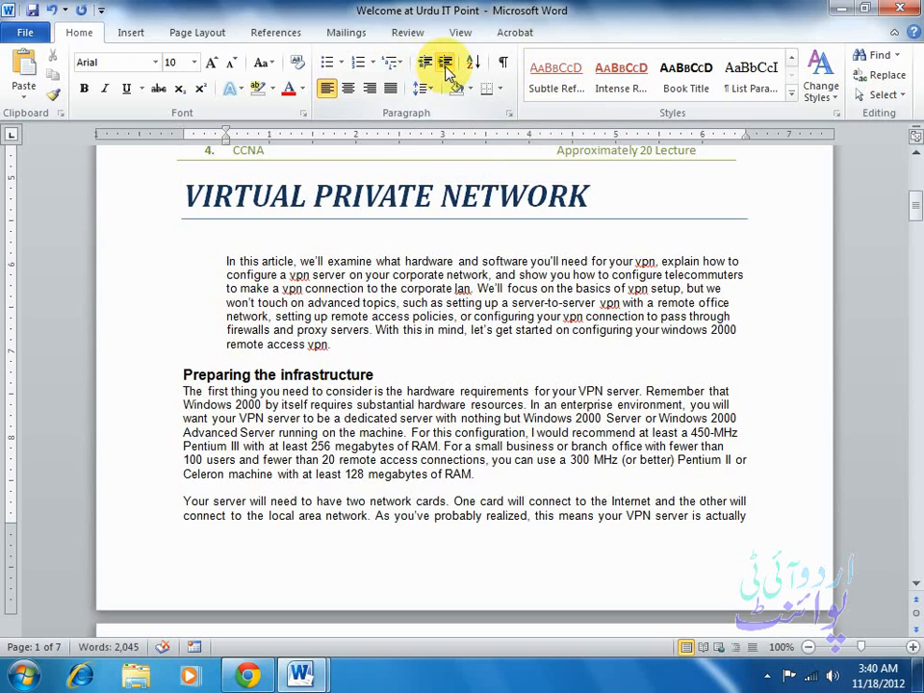
left_click(445, 66)
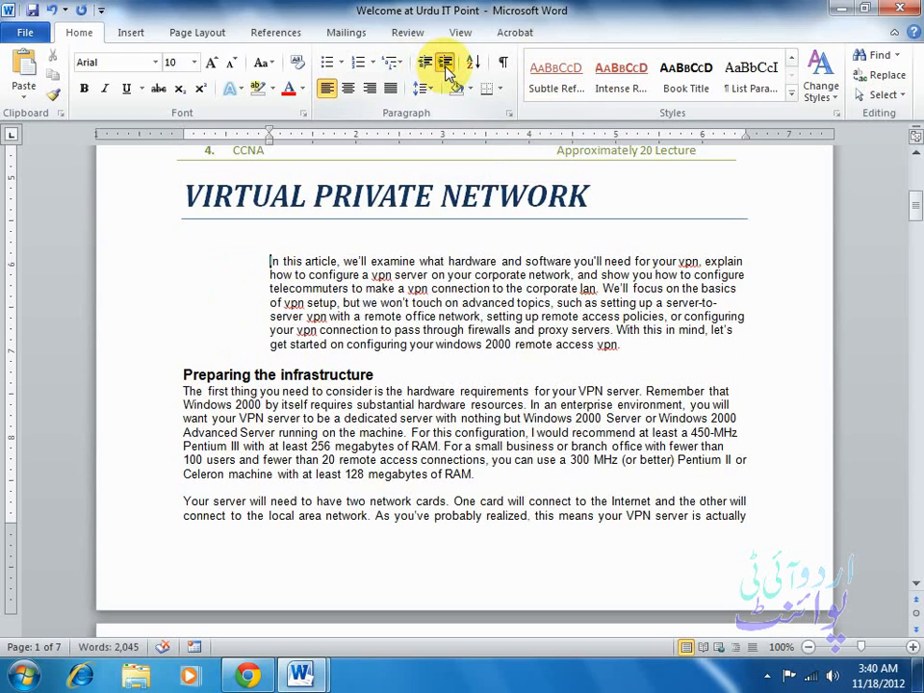
left_click(446, 66)
left_click(426, 63)
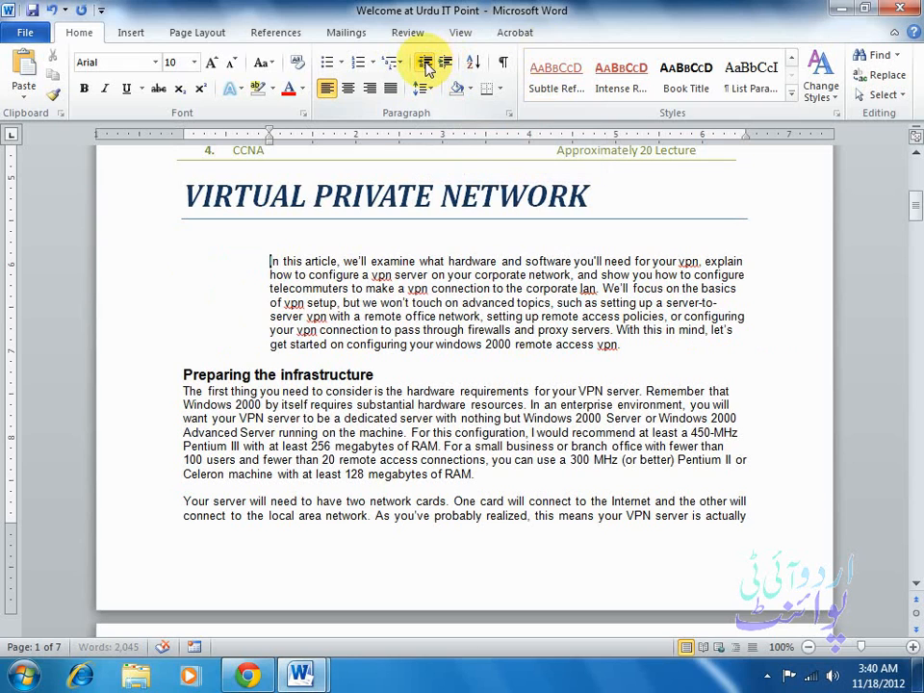
left_click(426, 63)
left_click(426, 63)
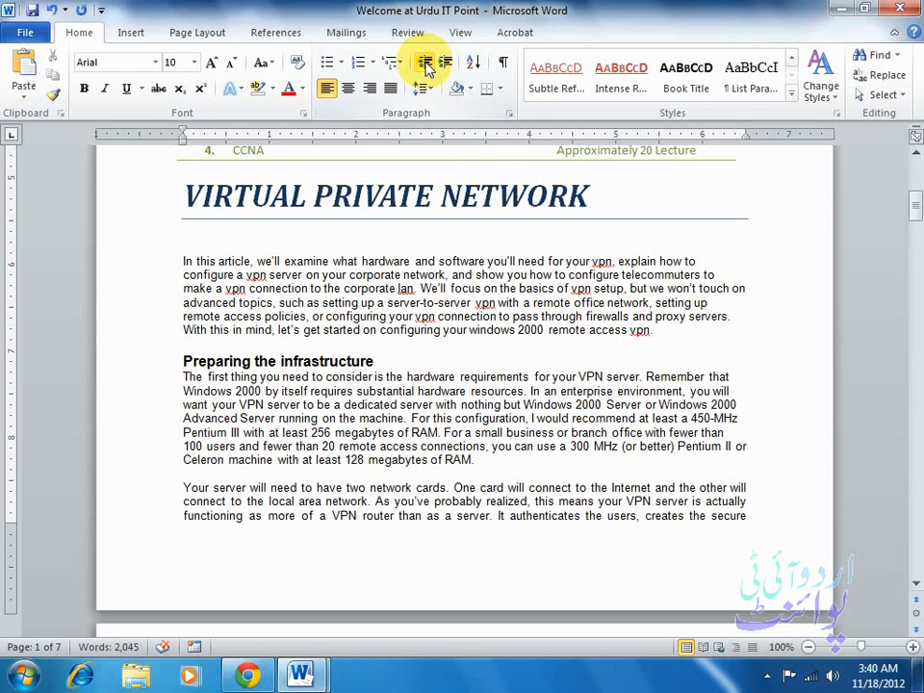
left_click(446, 63)
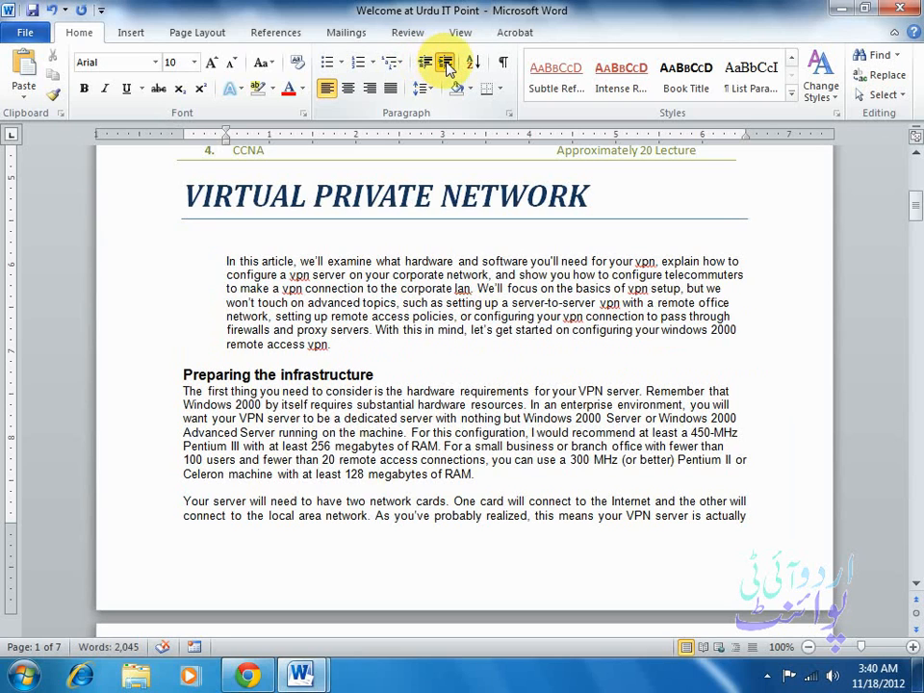
left_click(446, 64)
left_click(426, 64)
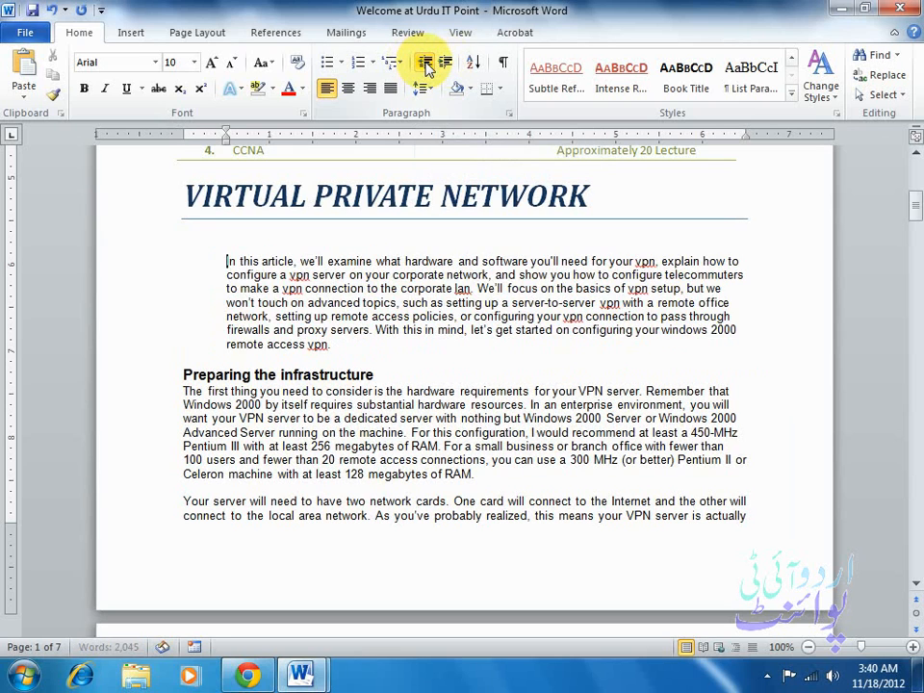
left_click(426, 63)
Step: Split the first paragraph after "explain how to" and increase the indent of its opening part by five levels
left_click(697, 261)
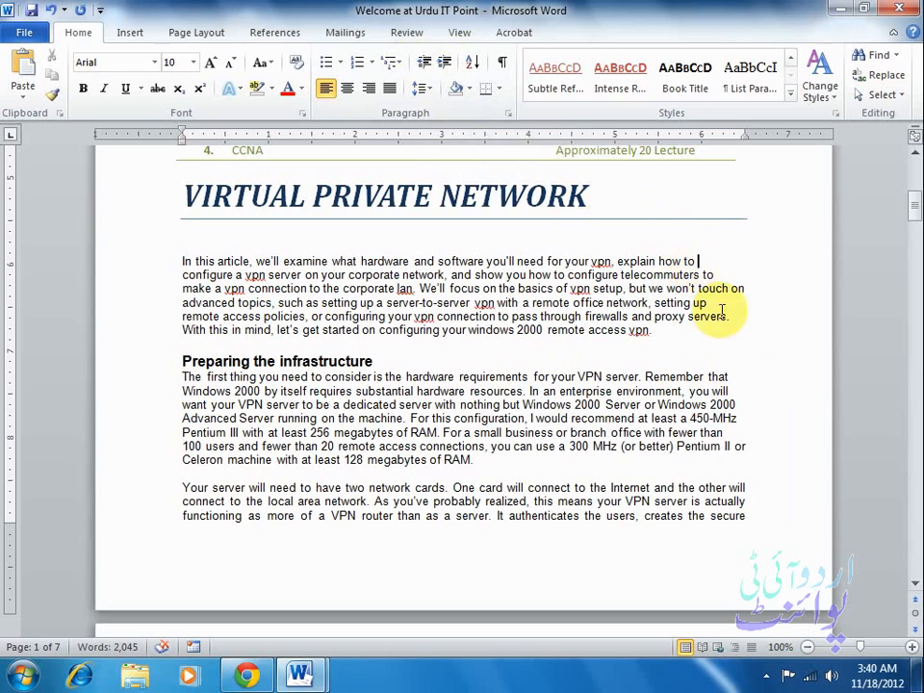
key("Right")
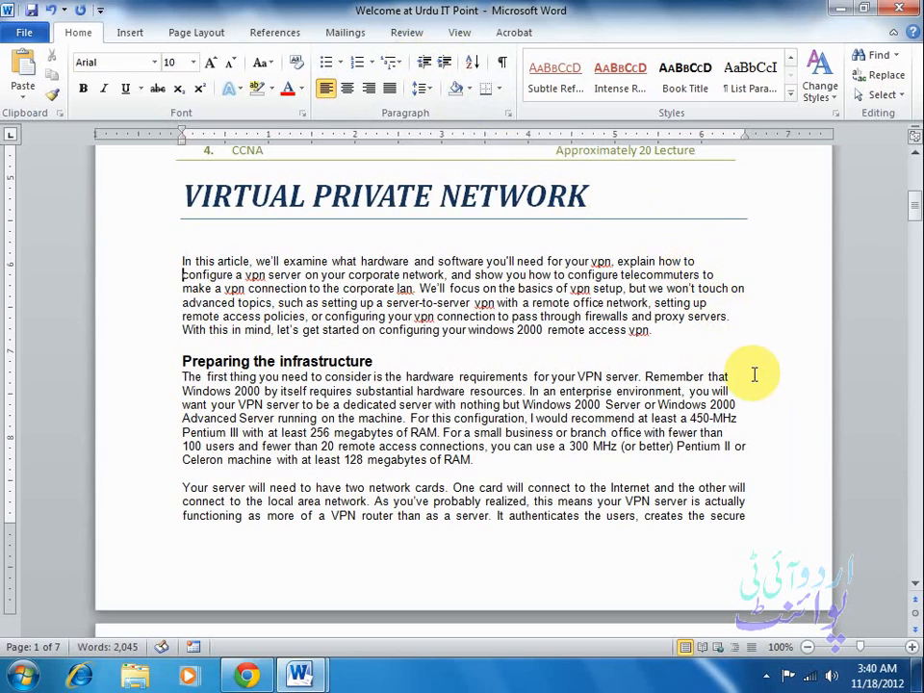
left_click(185, 261)
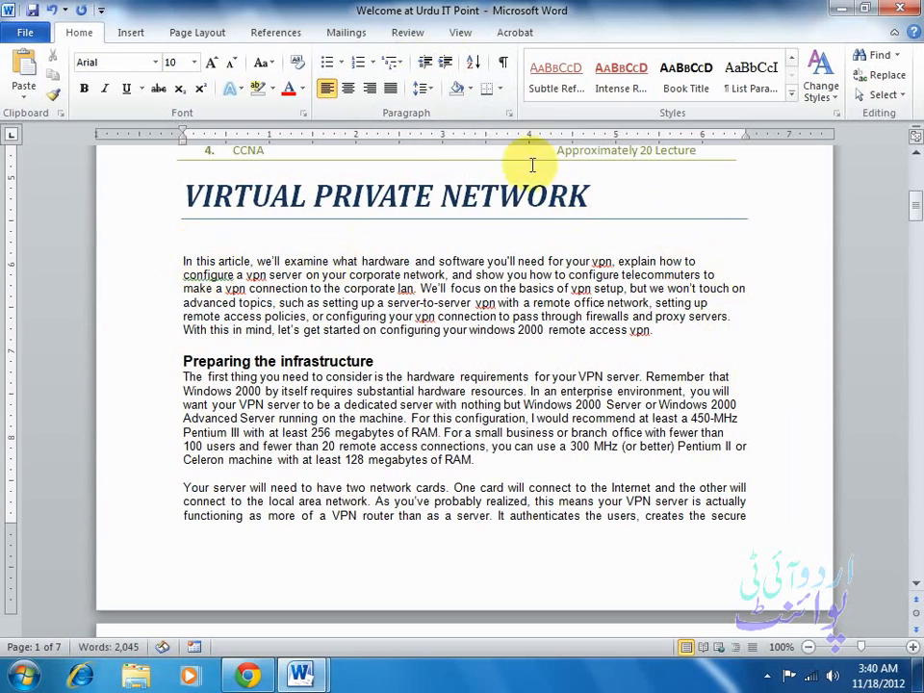
left_click(443, 61)
left_click(443, 62)
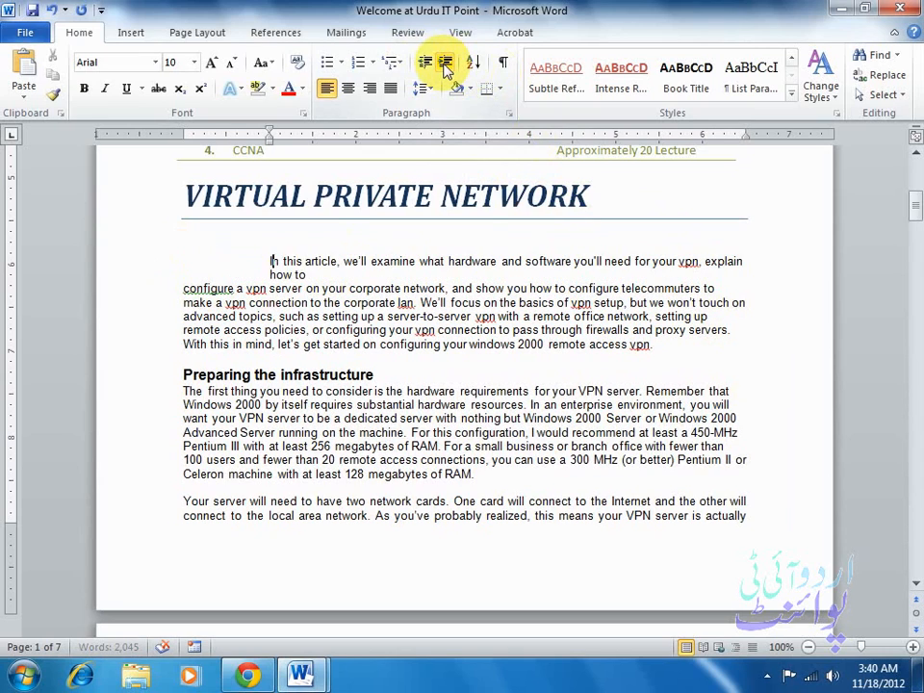
left_click(445, 63)
left_click(443, 62)
left_click(443, 62)
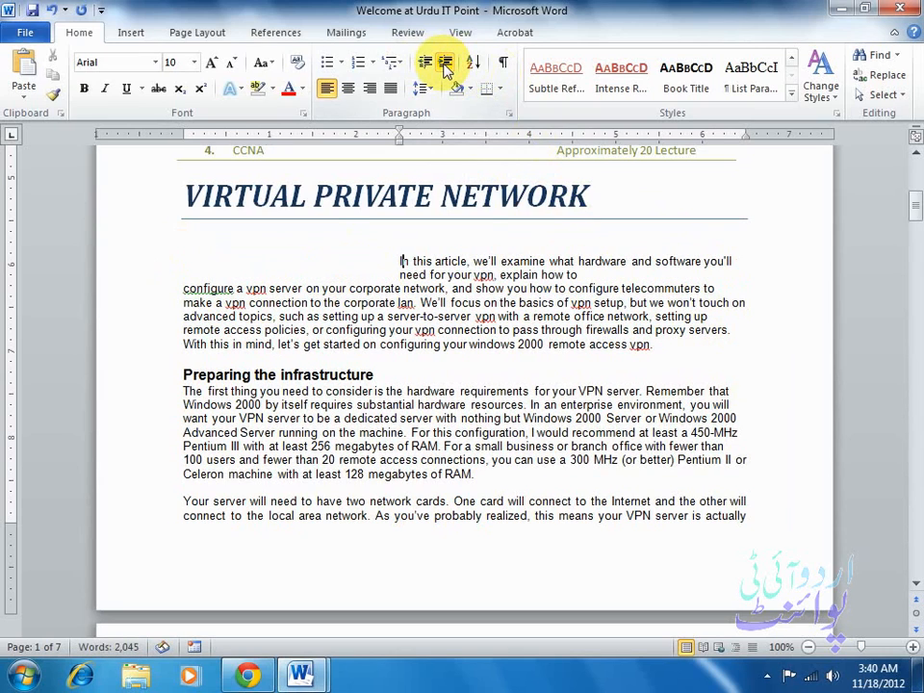
Step: Decrease the indent of the split-off opening part by five levels, back to the left margin
left_click(425, 63)
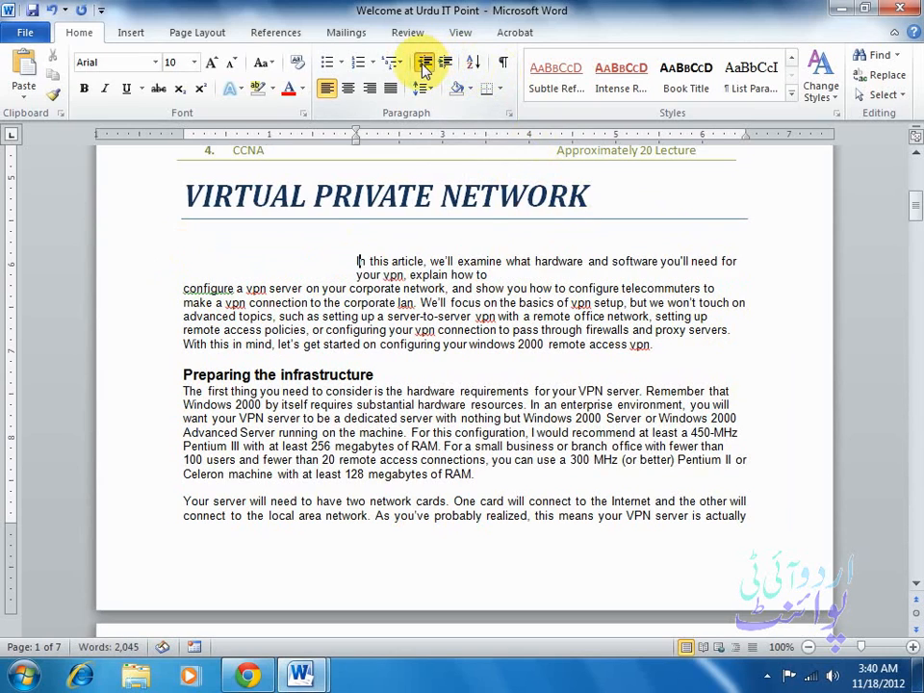
left_click(424, 62)
left_click(424, 63)
left_click(425, 62)
left_click(424, 62)
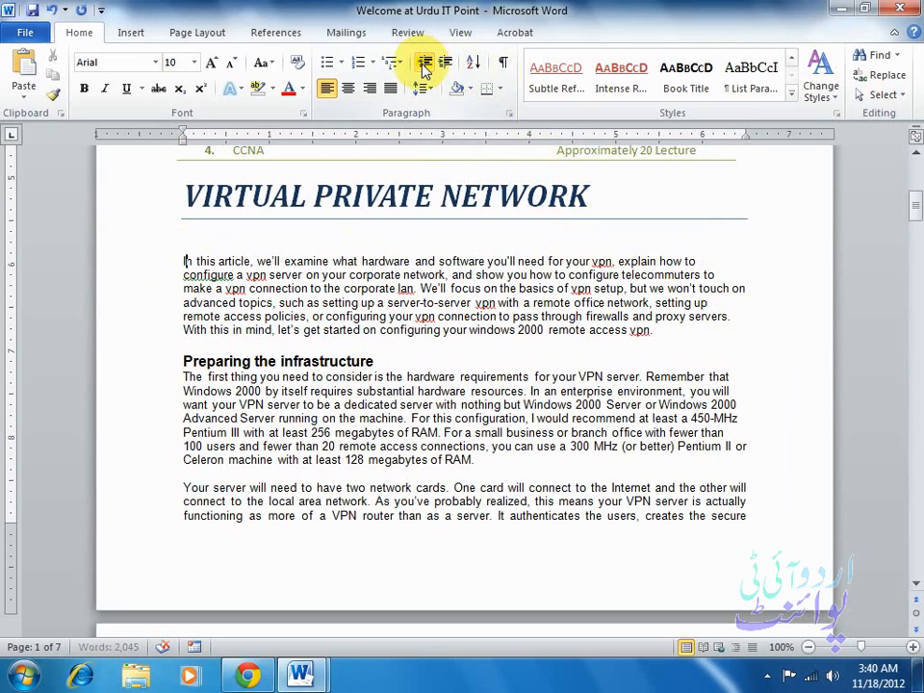
Step: Display the formatting marks, delete the paragraph mark that splits the first paragraph, and hide the marks again
left_click(503, 63)
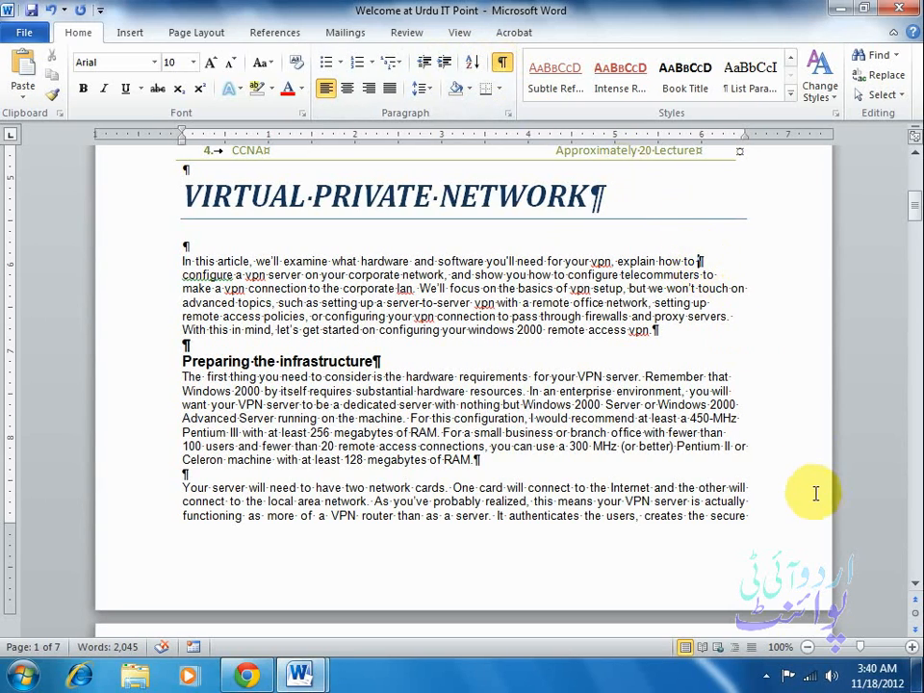
key("Delete")
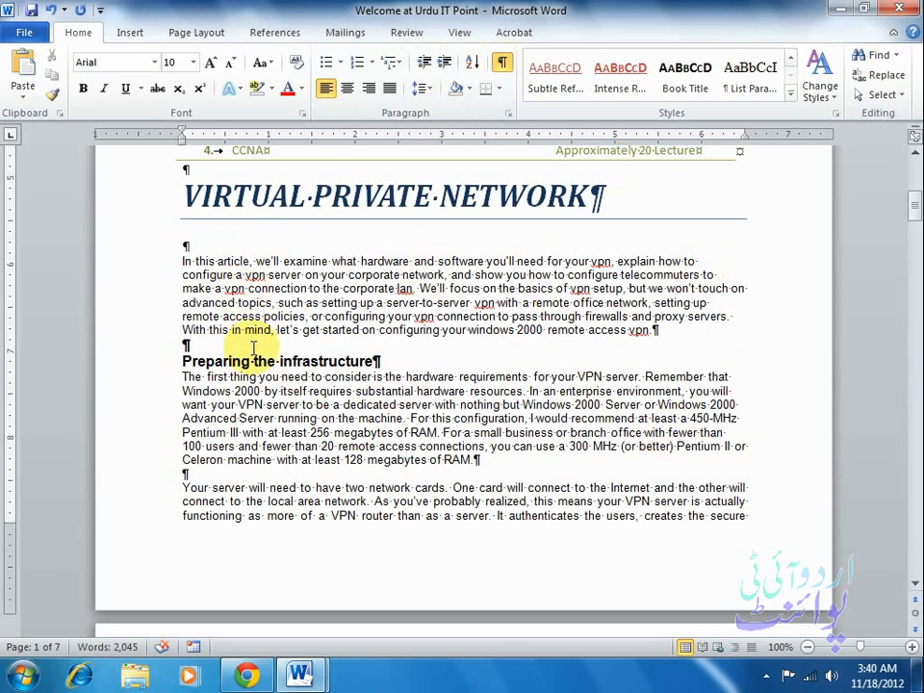
left_click(501, 61)
Step: Indent the rejoined first paragraph by two levels and return it to the left margin
left_click(186, 260)
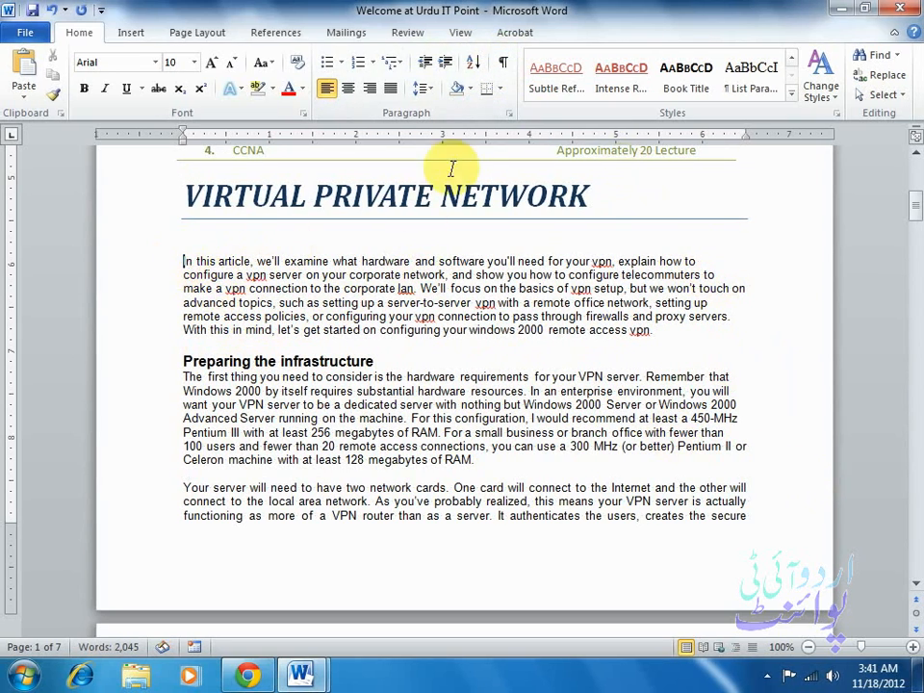
left_click(444, 61)
left_click(445, 63)
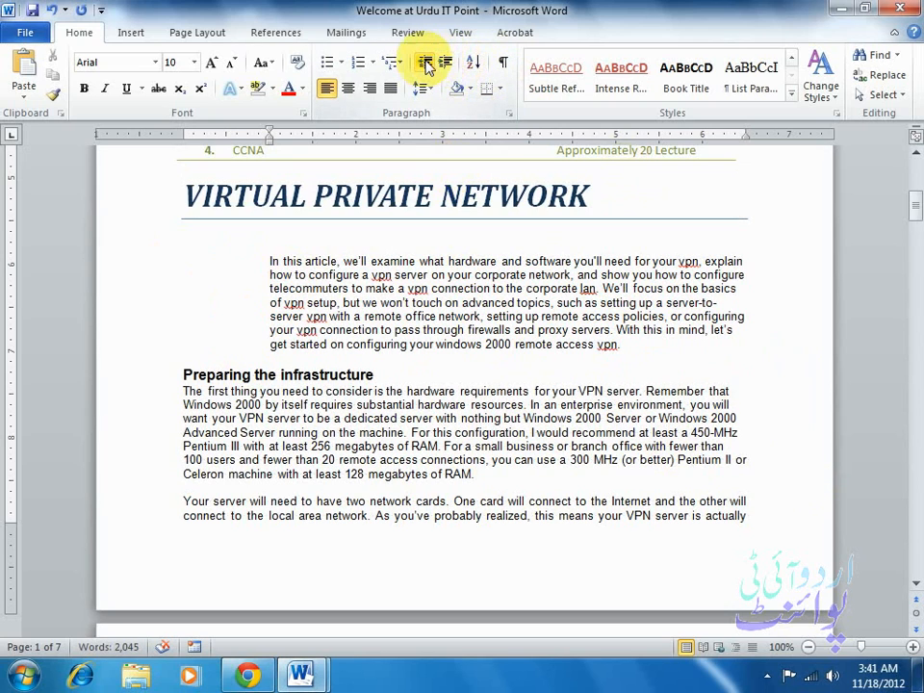
left_click(424, 64)
left_click(425, 64)
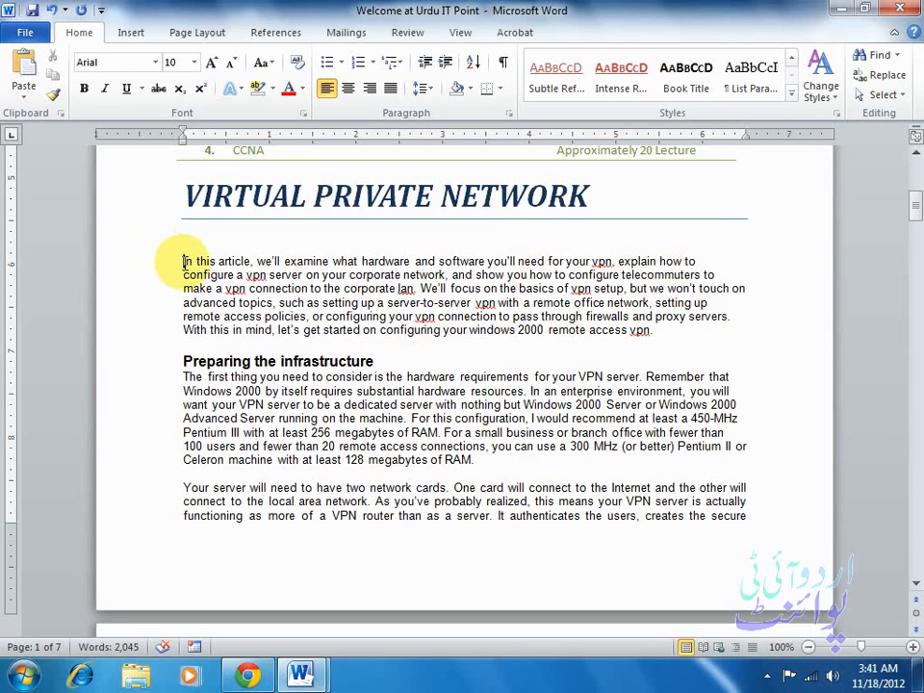
Step: Select the first paragraph's text from "In this article" to "With", try right alignment and set the paragraph to centered
left_click_drag(176, 261, 196, 330)
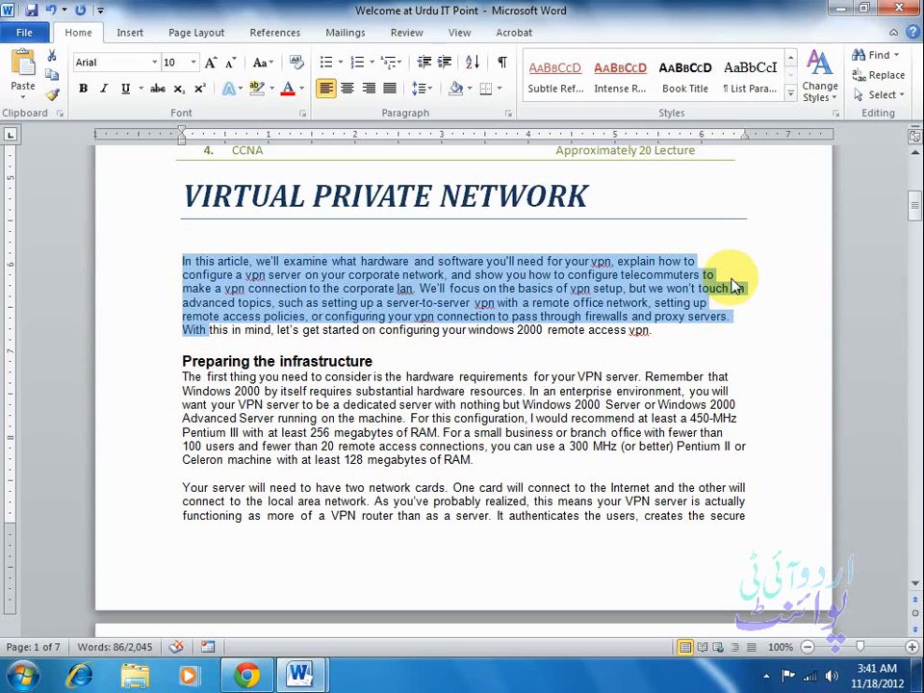
left_click(370, 88)
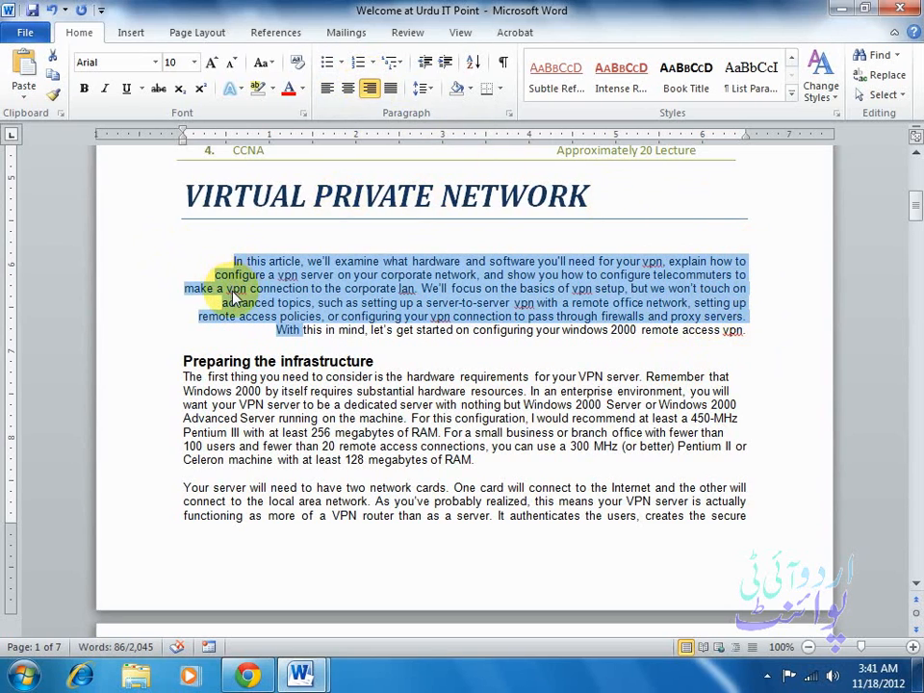
left_click(349, 89)
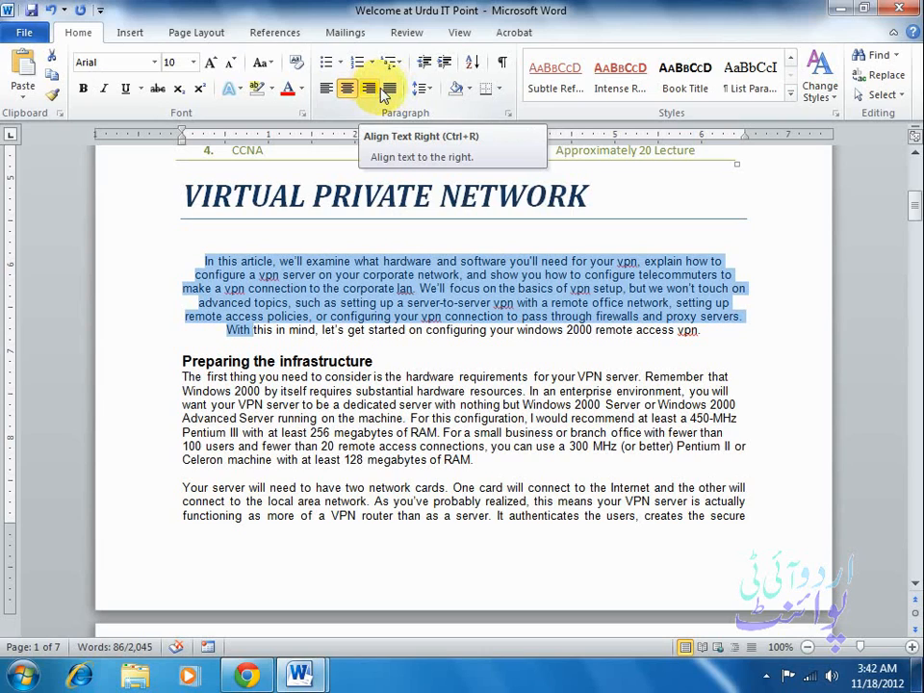
Step: Justify the first paragraph and the paragraph directly under the "Preparing the infrastructure" heading
left_click(391, 89)
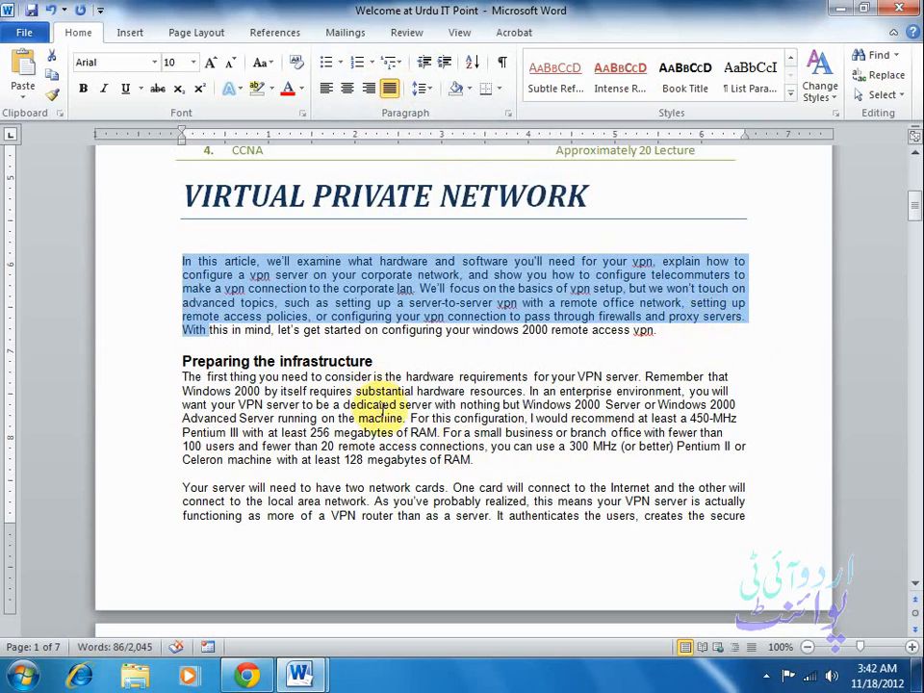
left_click(390, 404)
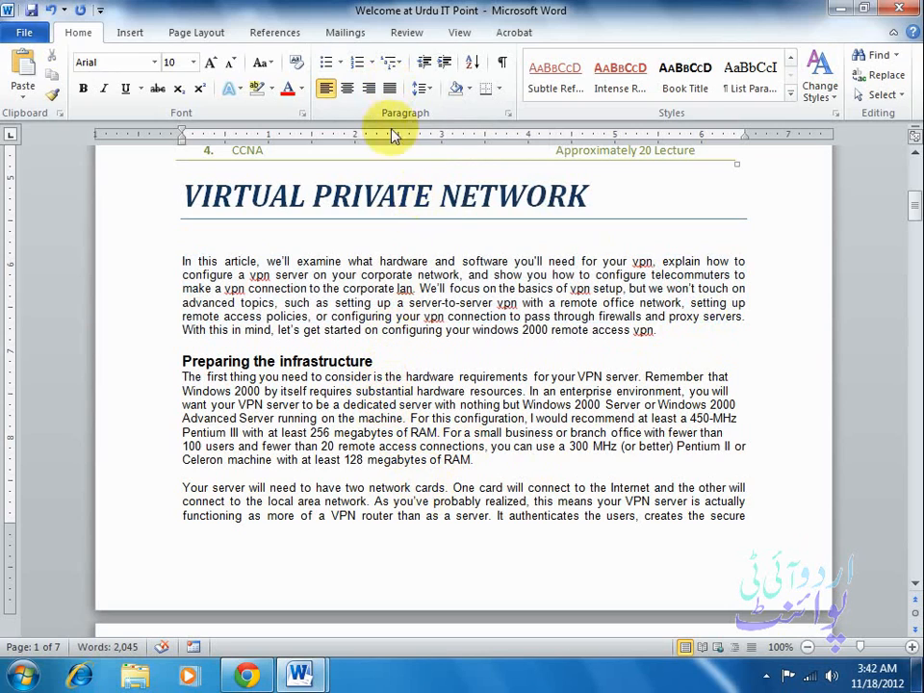
left_click(390, 89)
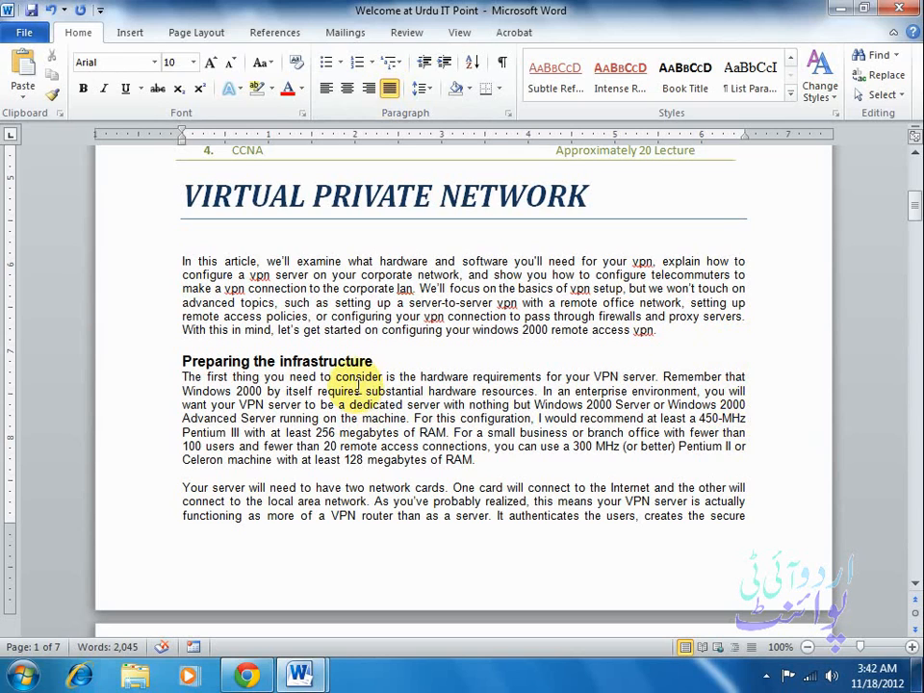
Step: Preview the line spacing choices, such as 1.5, on the first paragraph without applying any
left_click_drag(183, 260, 657, 329)
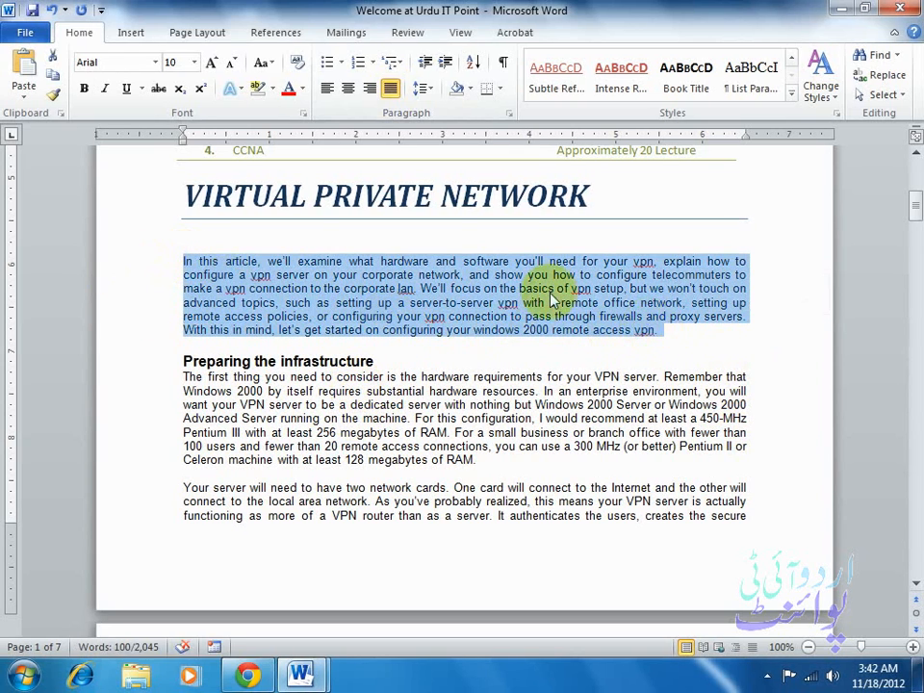
left_click(379, 287)
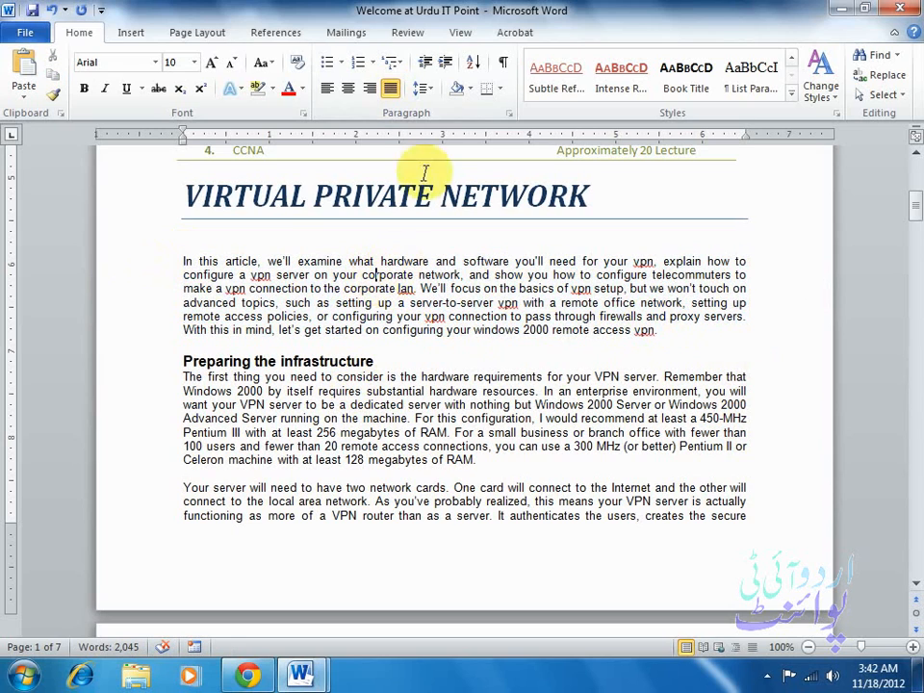
left_click(423, 87)
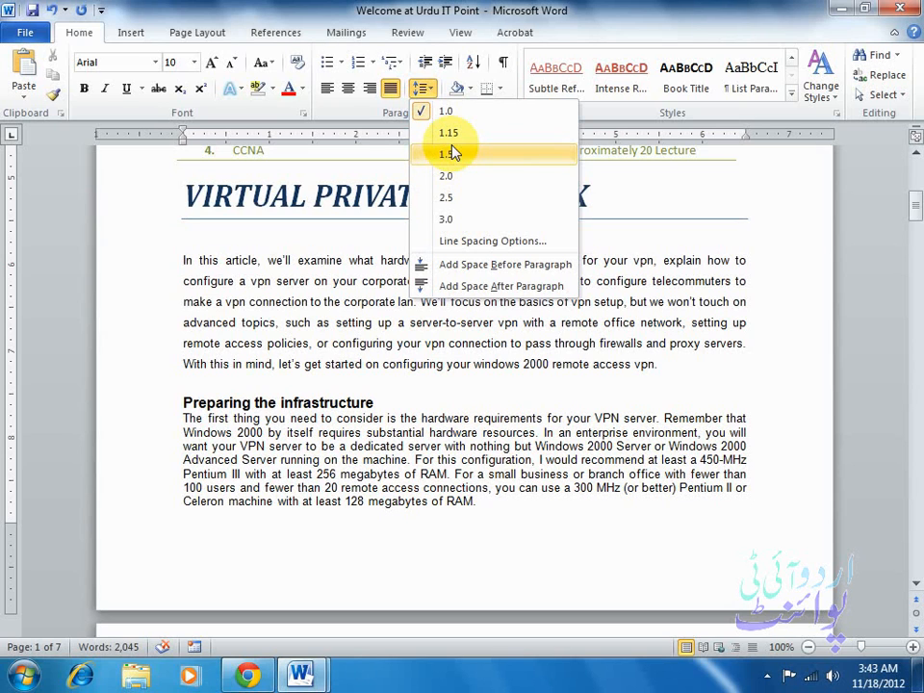
left_click(180, 268)
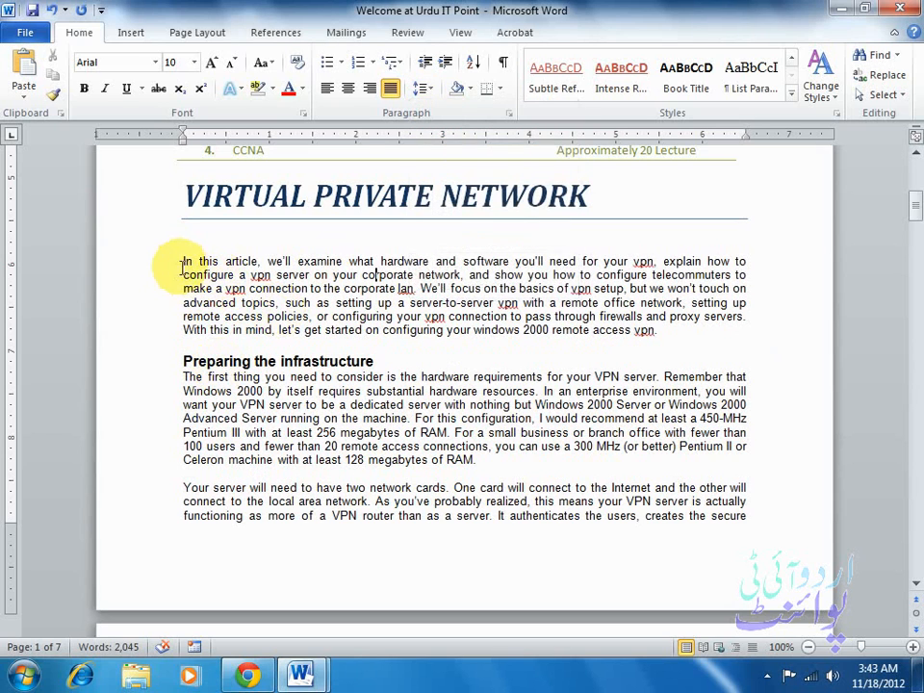
Step: Select the first paragraph and preview different fonts on it without applying one
left_click_drag(182, 265, 644, 330)
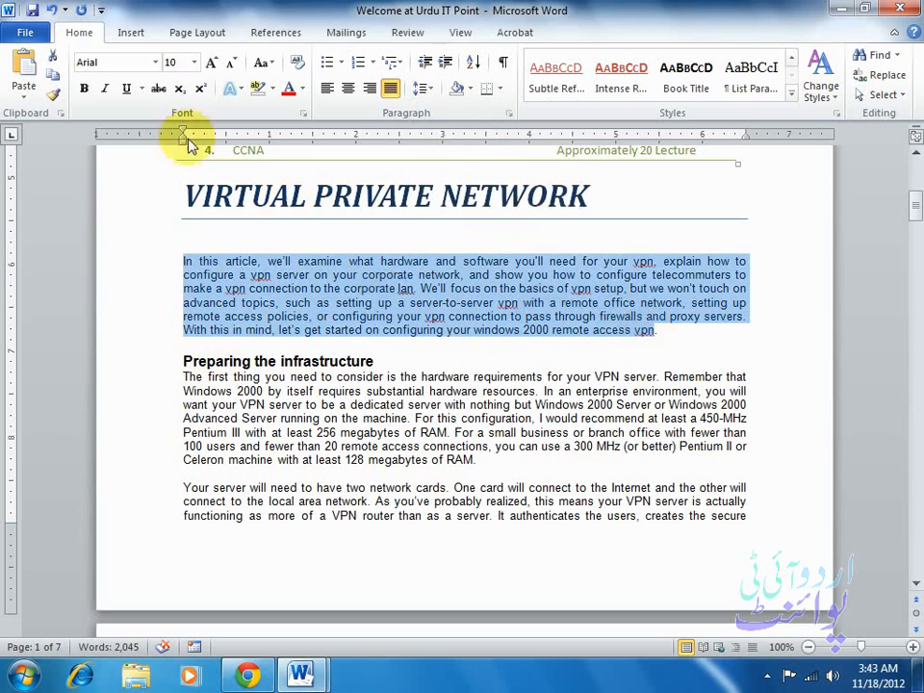
left_click(155, 63)
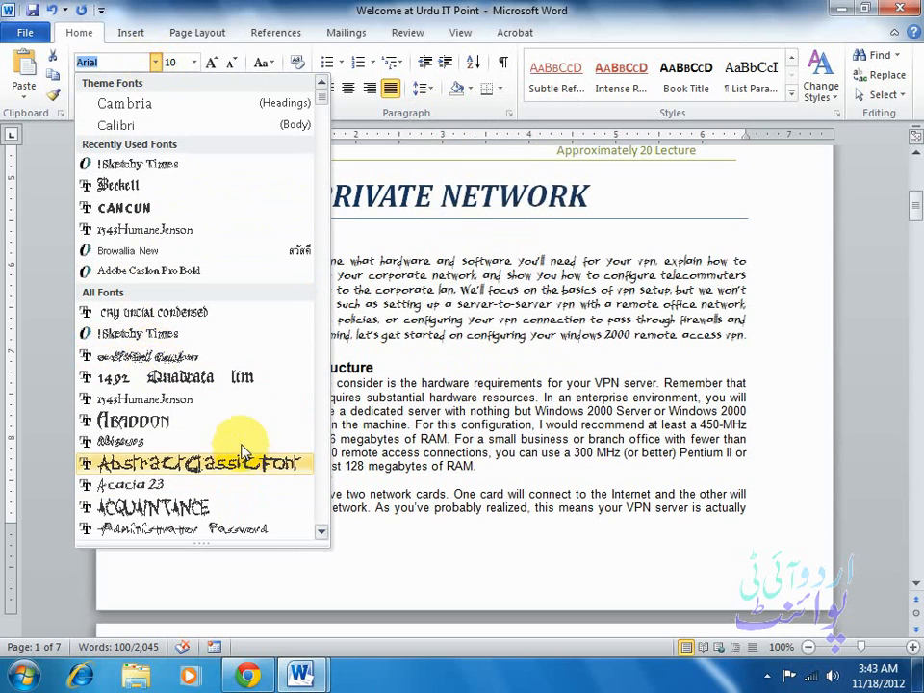
scroll(308, 460, "down", 5)
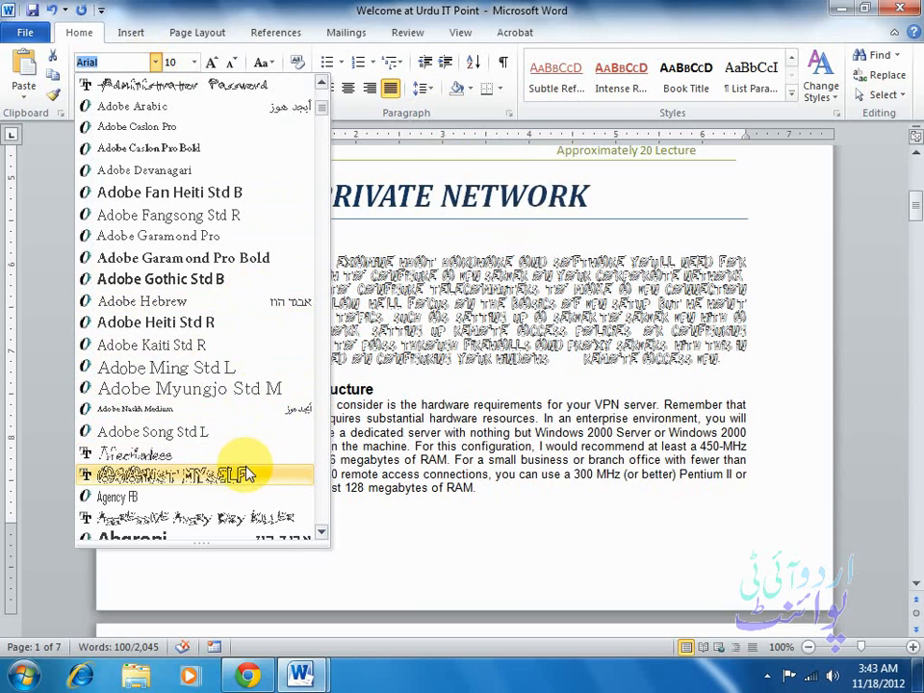
left_click(391, 273)
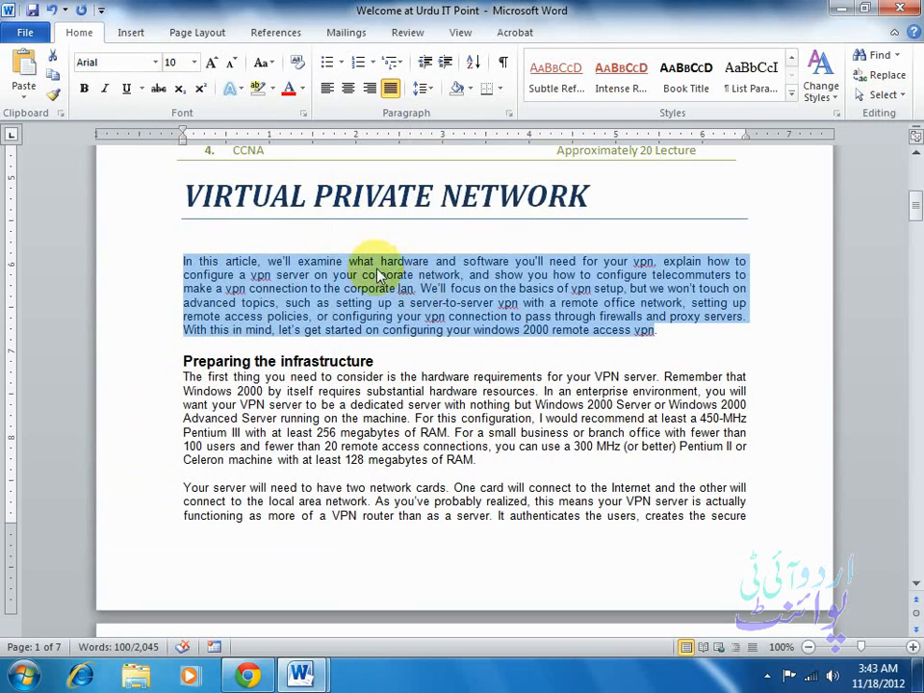
Step: Set the first paragraph's line spacing to 1.5, and refine it in the line spacing options to Multiple at 1.75
left_click(423, 88)
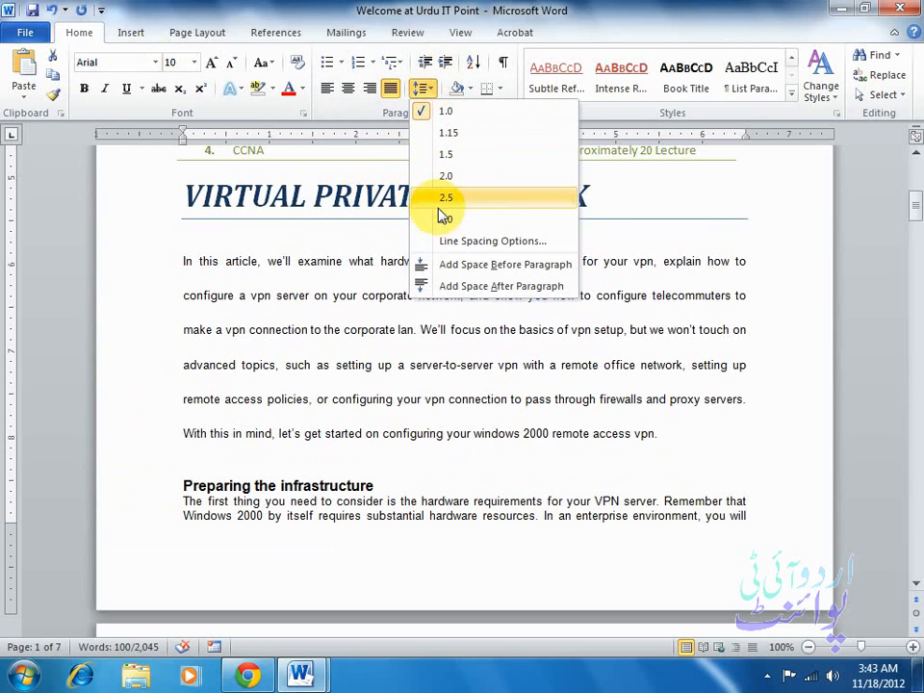
left_click(447, 156)
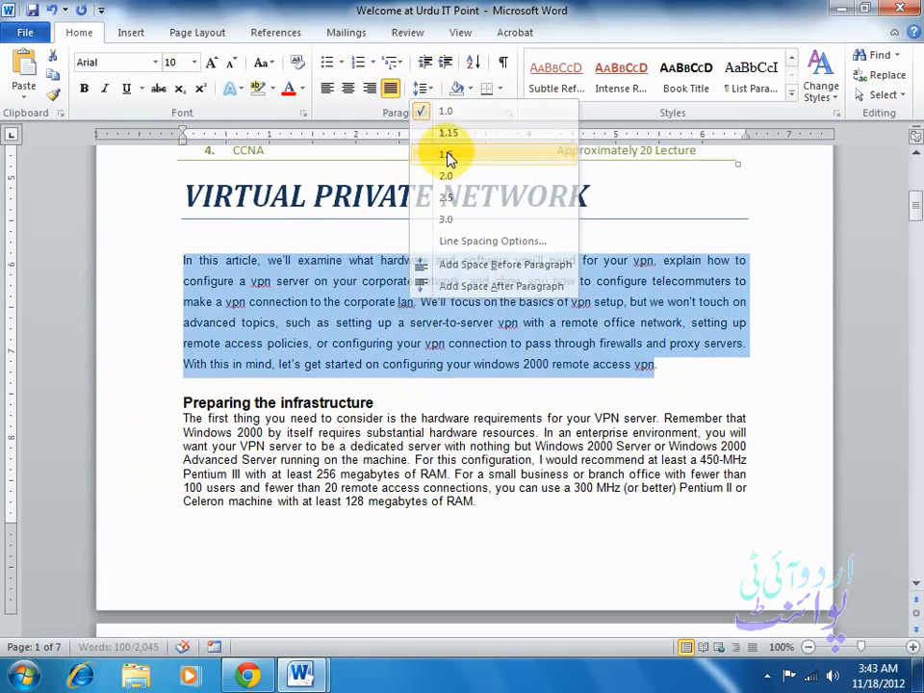
left_click(424, 89)
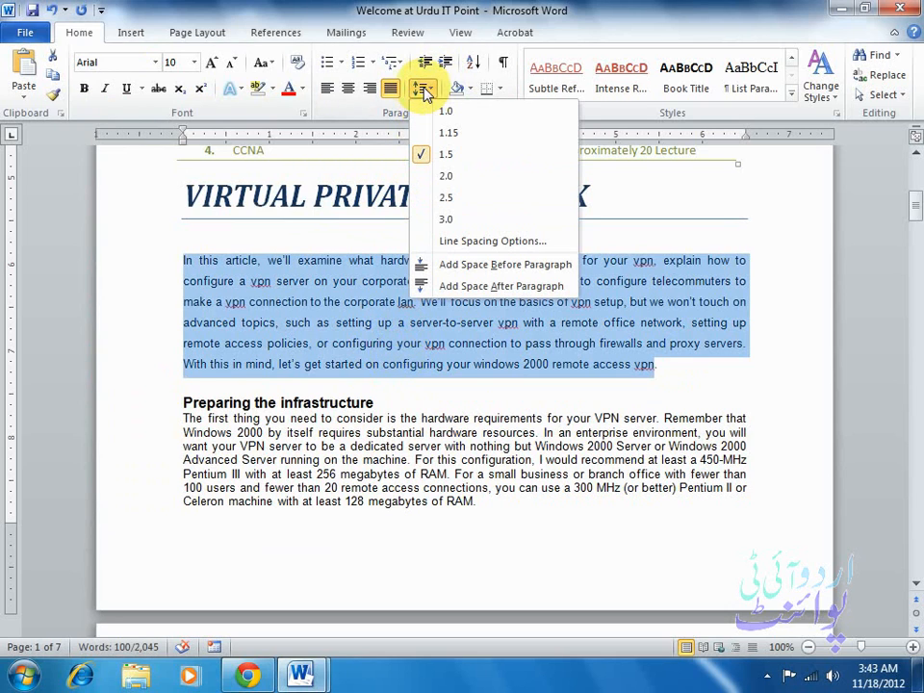
left_click(480, 241)
left_click(551, 364)
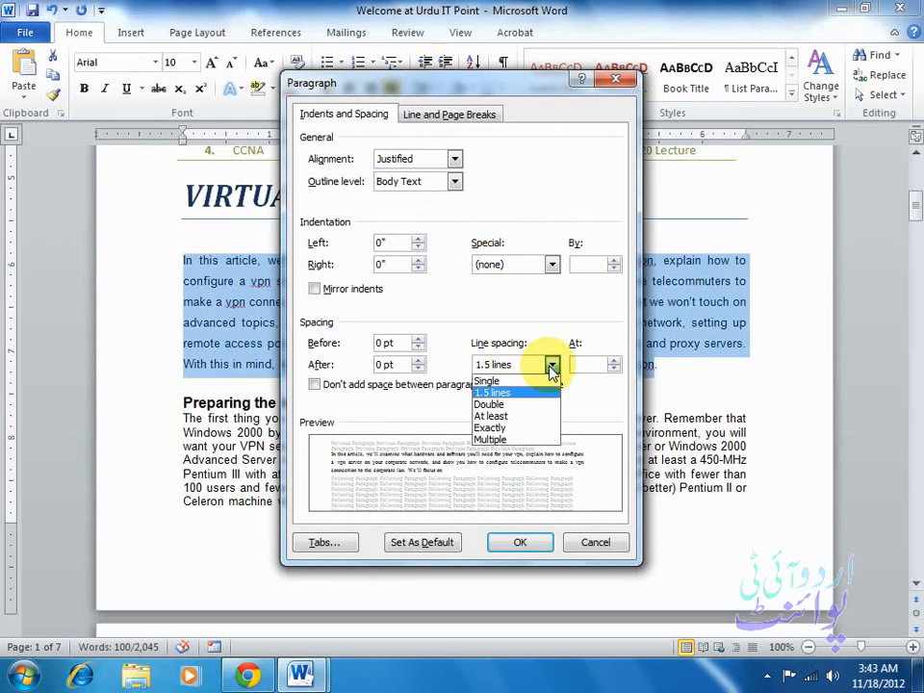
left_click(532, 379)
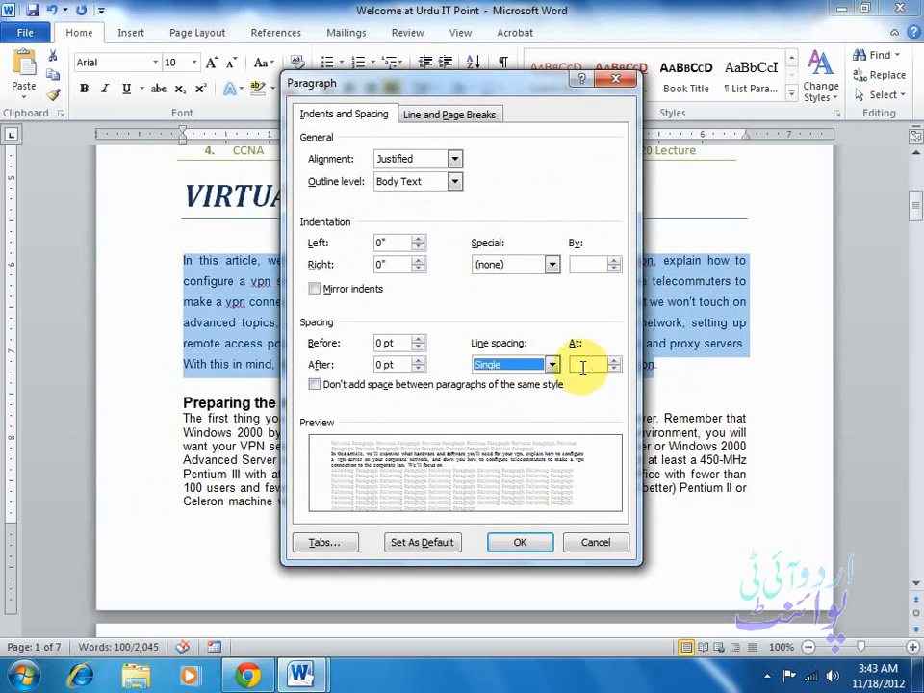
left_click(613, 363)
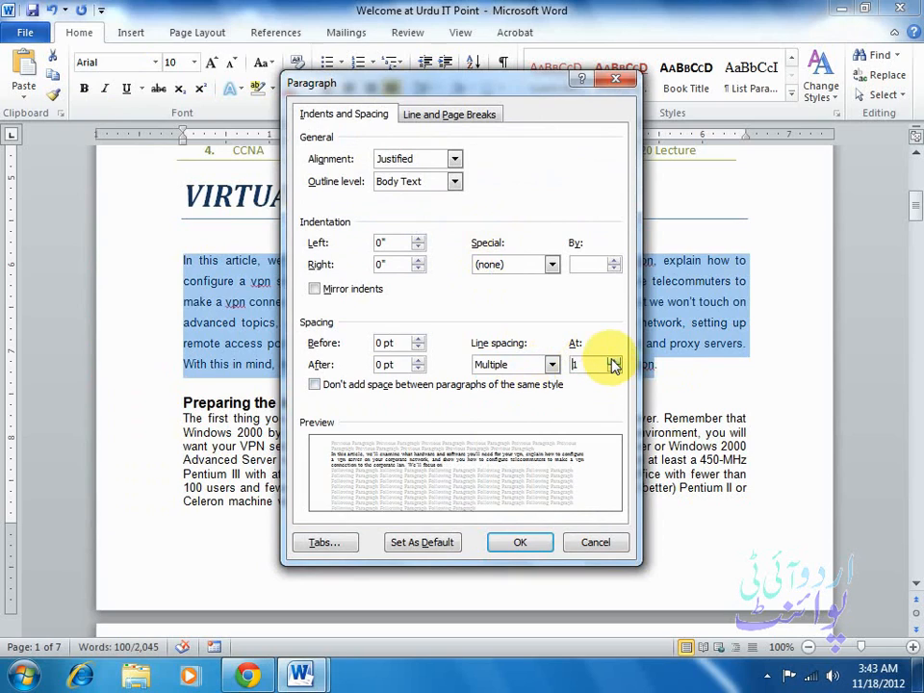
left_click(613, 363)
double_click(579, 363)
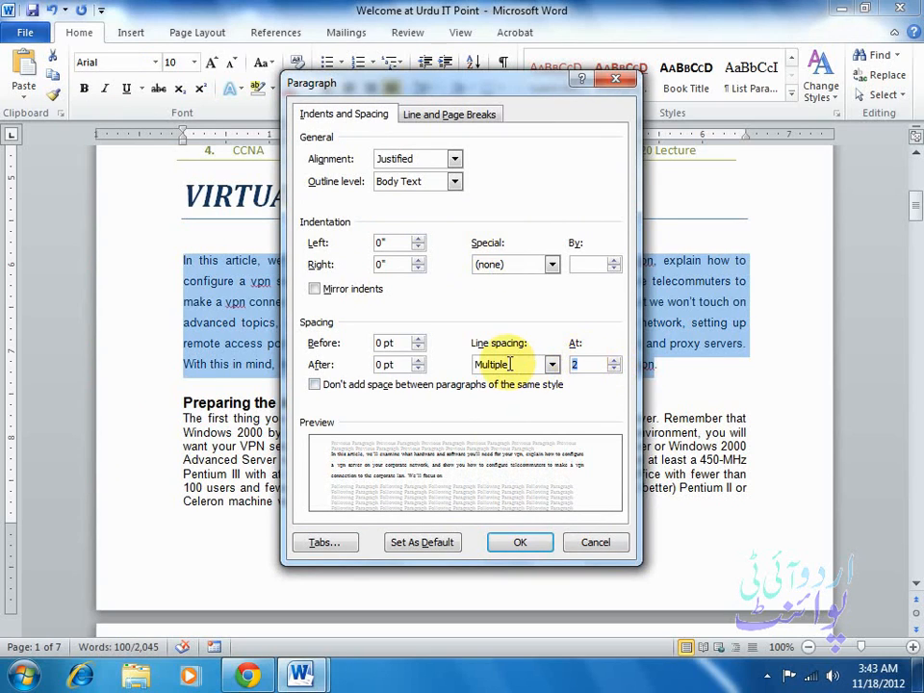
type("1")
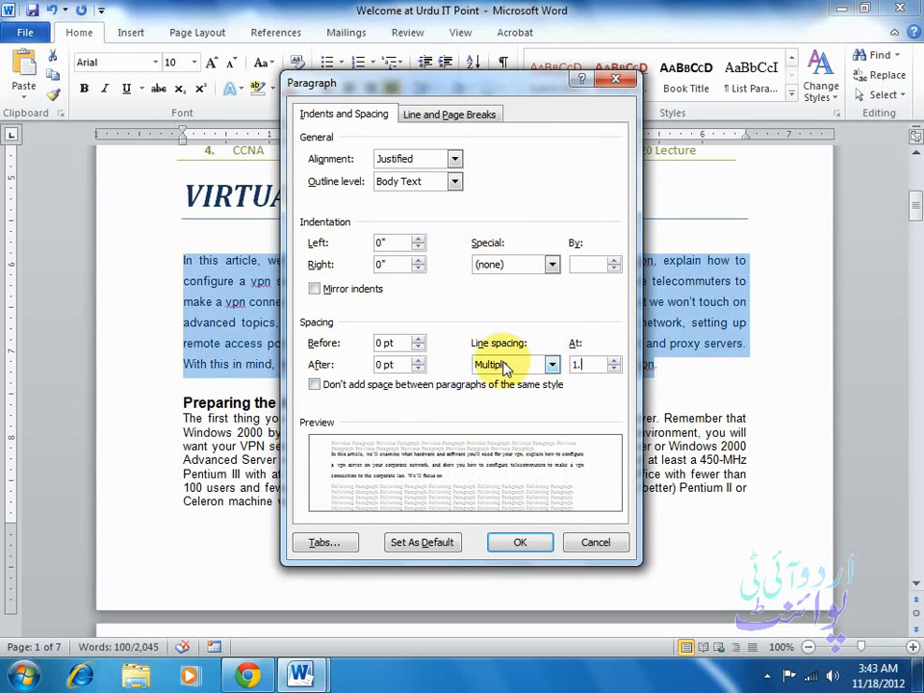
type(".75")
left_click(518, 542)
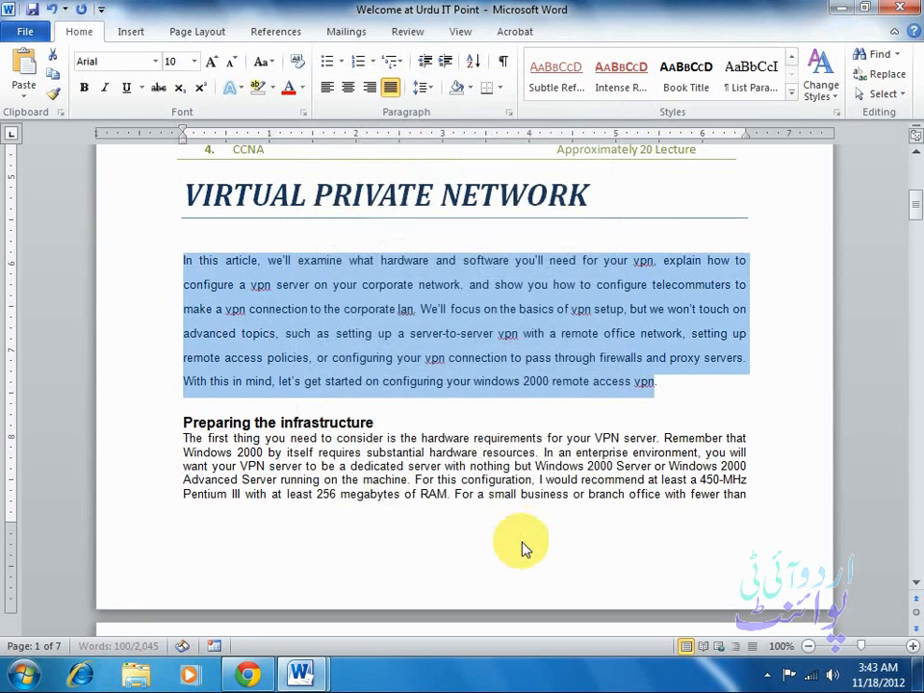
Step: Check the line spacing of the blank line above "Preparing the infrastructure" and try adding space after the first paragraph
left_click(422, 88)
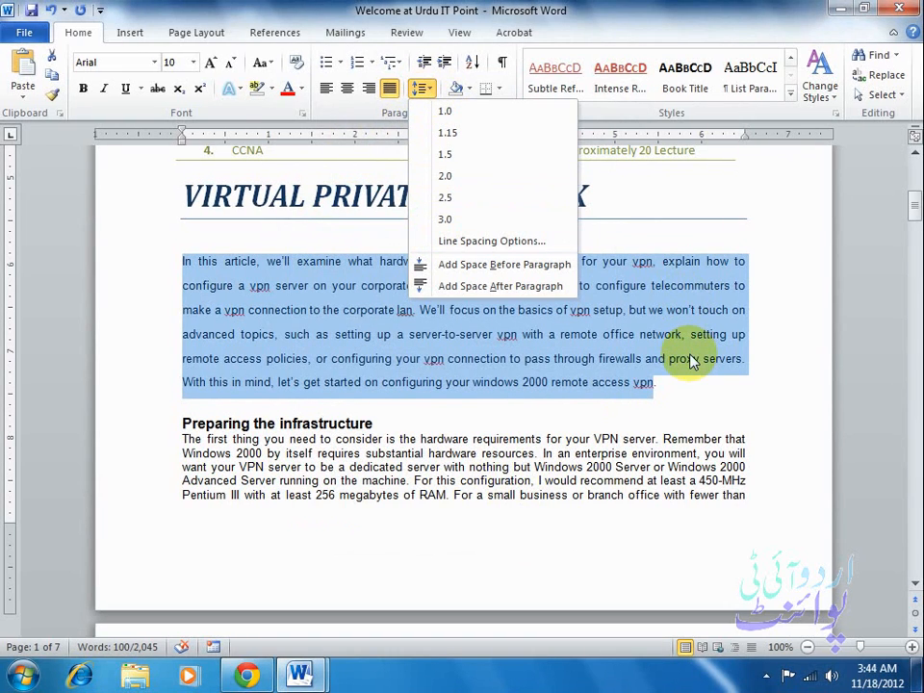
left_click(184, 406)
left_click(184, 406)
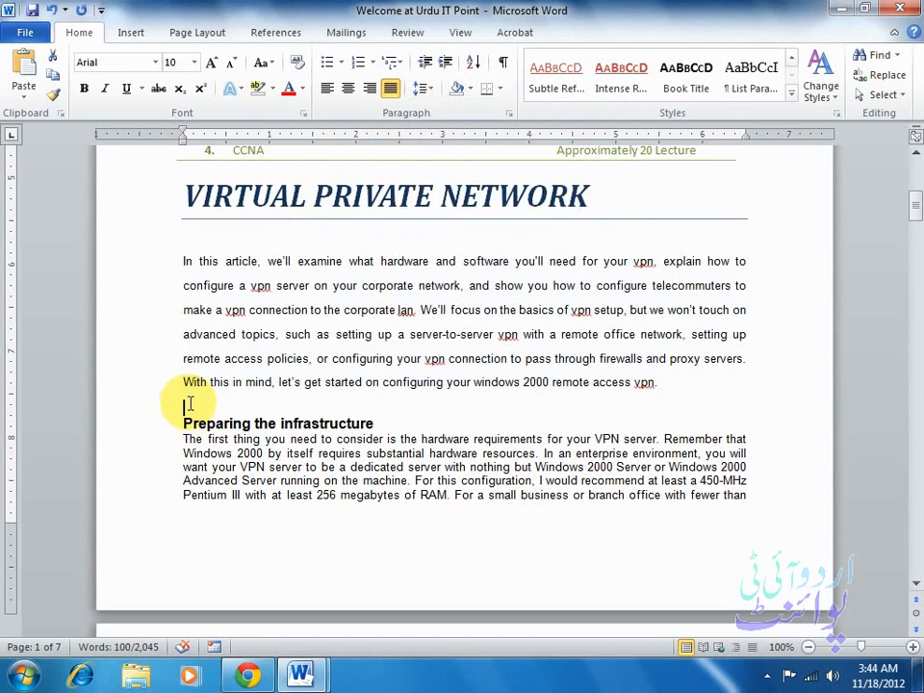
left_click(425, 88)
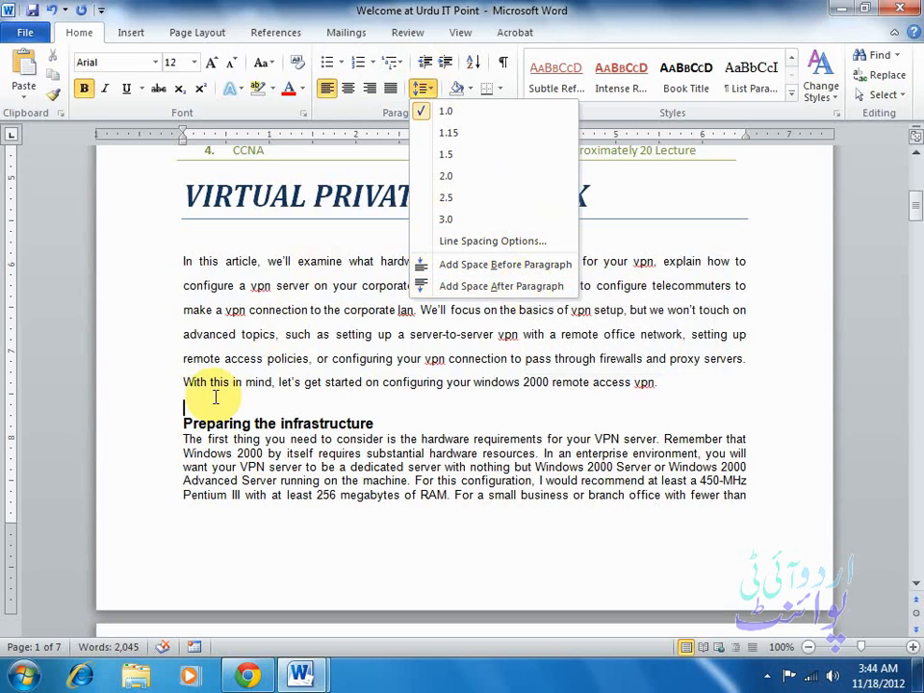
left_click(186, 384)
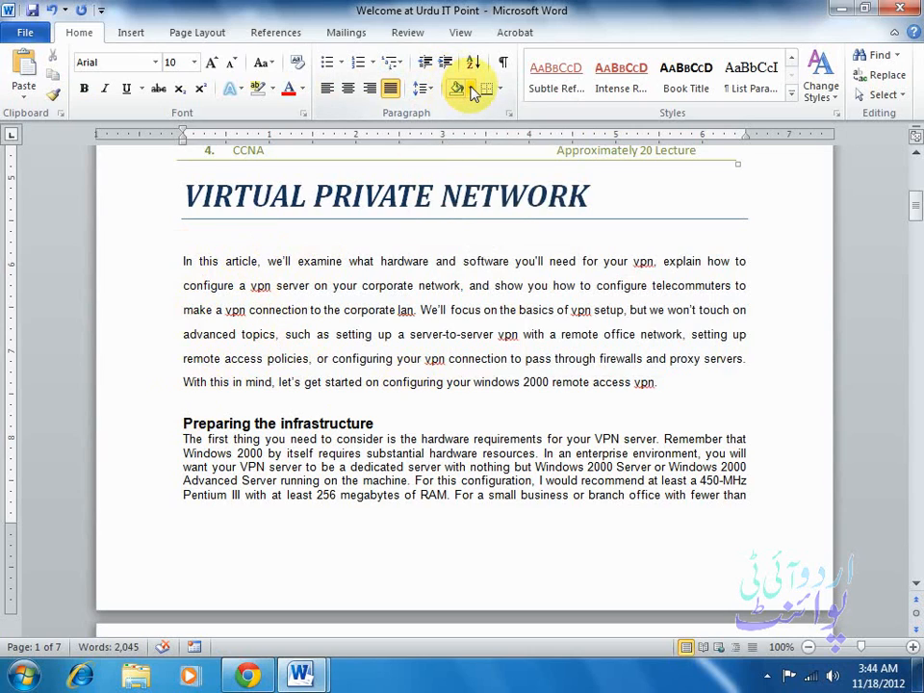
left_click(421, 88)
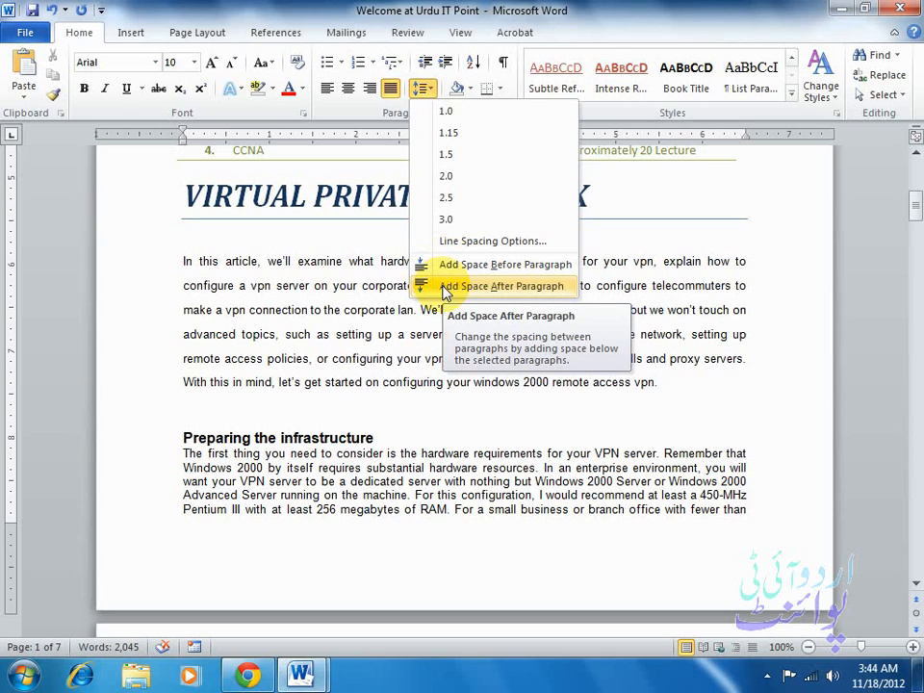
left_click(445, 288)
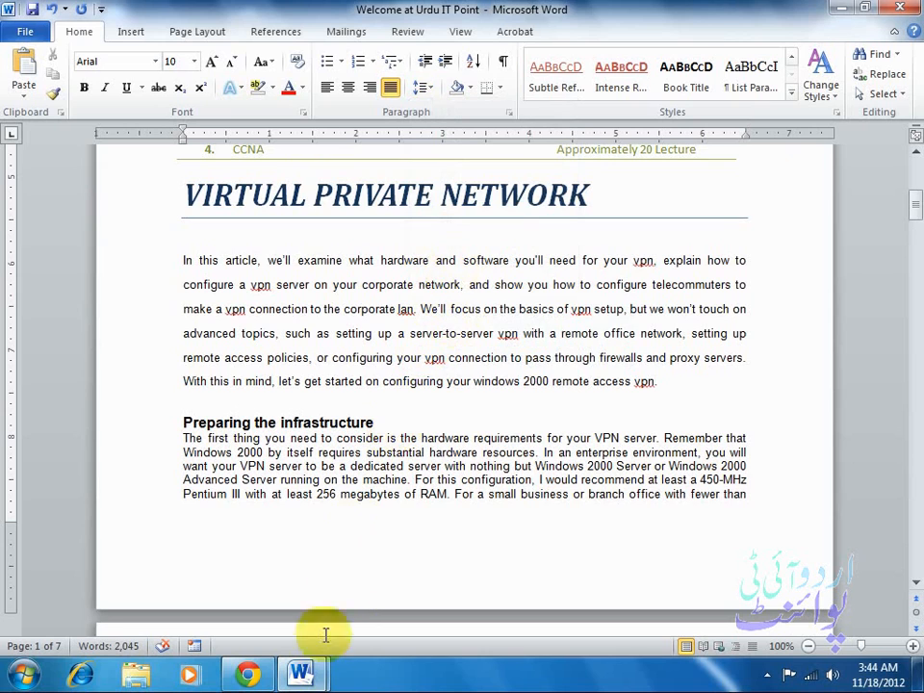
Step: Switch to the Document3 window, delete all of its text and undo the deletion
mouse_move(302, 671)
left_click(419, 549)
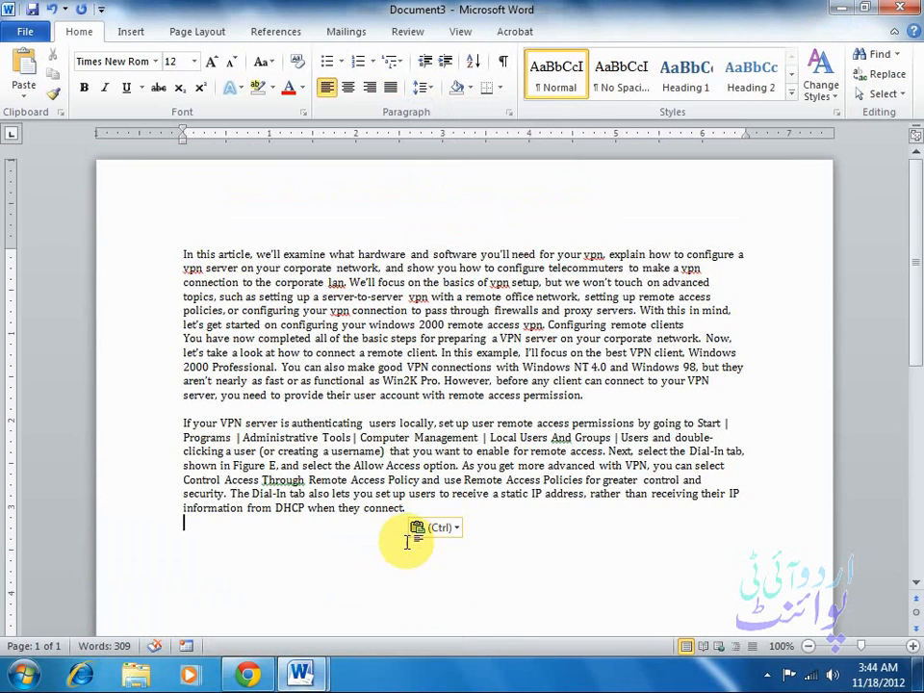
left_click_drag(577, 598, 159, 231)
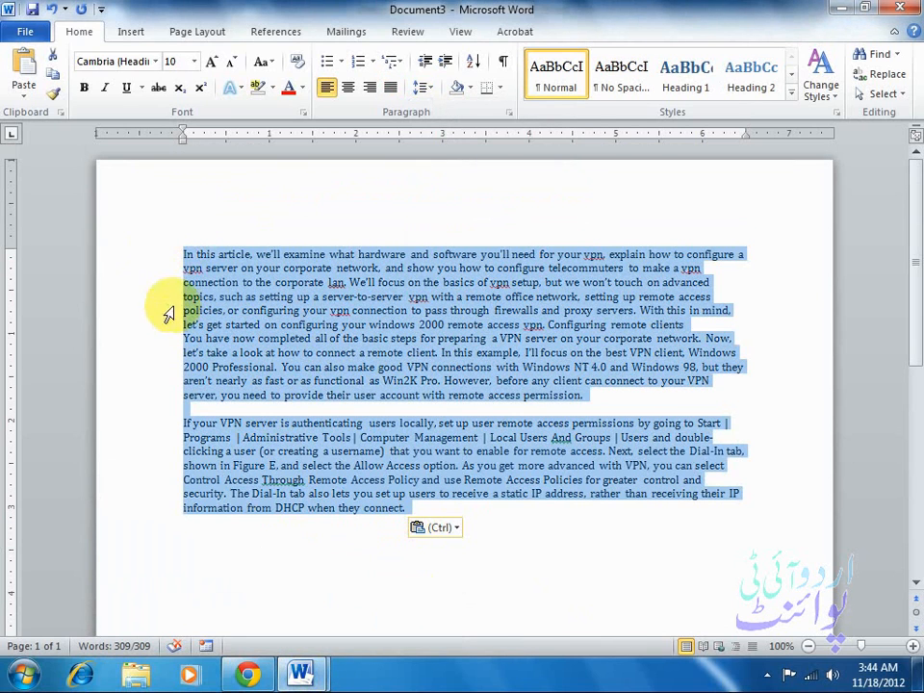
key("Delete")
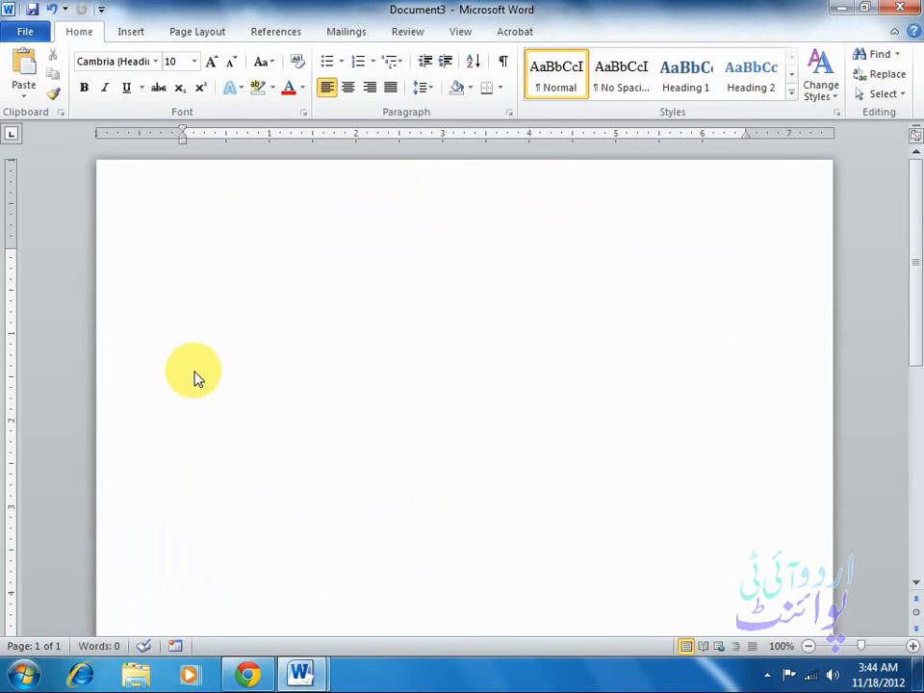
mouse_move(311, 677)
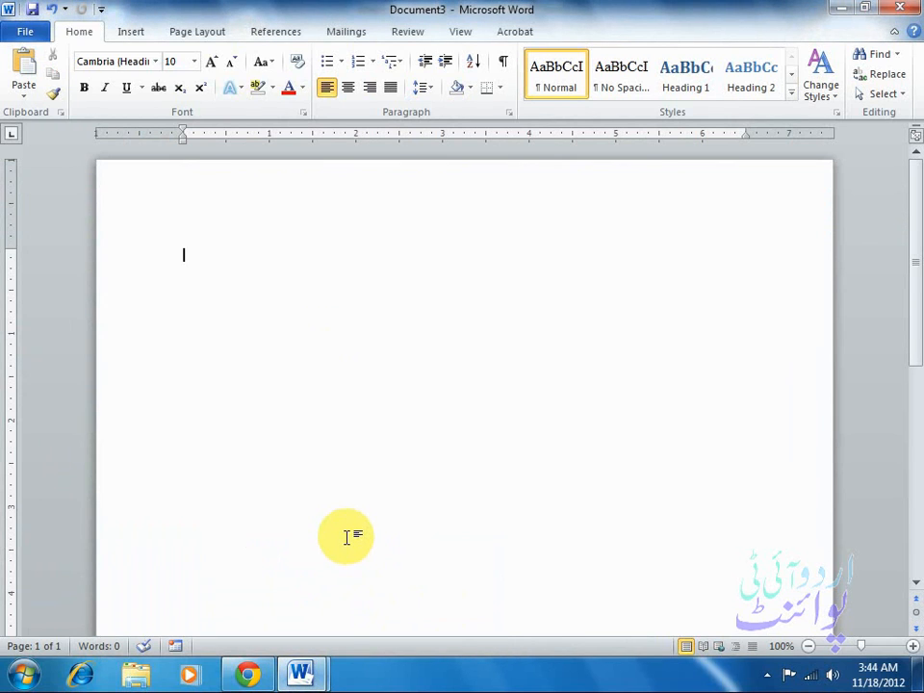
type("In this article, we'll examine what hardware and software you'll need for your vpn, explain how to configure a vpn server on your corporate network, and show you how to configure telecommuters to make a vpn connection to the corporate lan. We'll focus on the basics of vpn setup, but we won't touch on advanced topics, such as setting up a server-to-server vpn with a remote office network, setting up remote access policies, or configuring your vpn connection to pass through firewalls and proxy servers. With this in mind, let's get started on configuring your windows 2000 remote access vpn. Configuring remote access clients You have now completed all of the basic steps for preparing a VPN server on your corporate network. Now, let's take a look at how to connect a remote client. In this example, I'll focus on the best VPN client, Windows 2000 Professional. You can also make good VPN connections with Windows NT 4.0 and Windows 98, but they aren't nearly as fast or as functional as Win2K Pro. However, before any client can connect to your VPN server, you need to provide their user account with remote access permission.  If your VPN server is authenticating users locally, set up user remote access permissions by going to Start | Programs | Administrative Tools | Computer Management | Local Users And Groups | Users and double-clicking a user (or creating a username) that you want to enable for remote access. Next, select the Dial-In tab, shown in Figure E, and select the Allow Access option. As you get more advanced with VPN, you can select Control Access Through Remote Access Policy and use Remote Access Policies for greater control and security. The Dial-In tab also lets you set up users to receive a static IP address, rather than receiving their IP information from DHCP when they connect.")
key("ctrl+a")
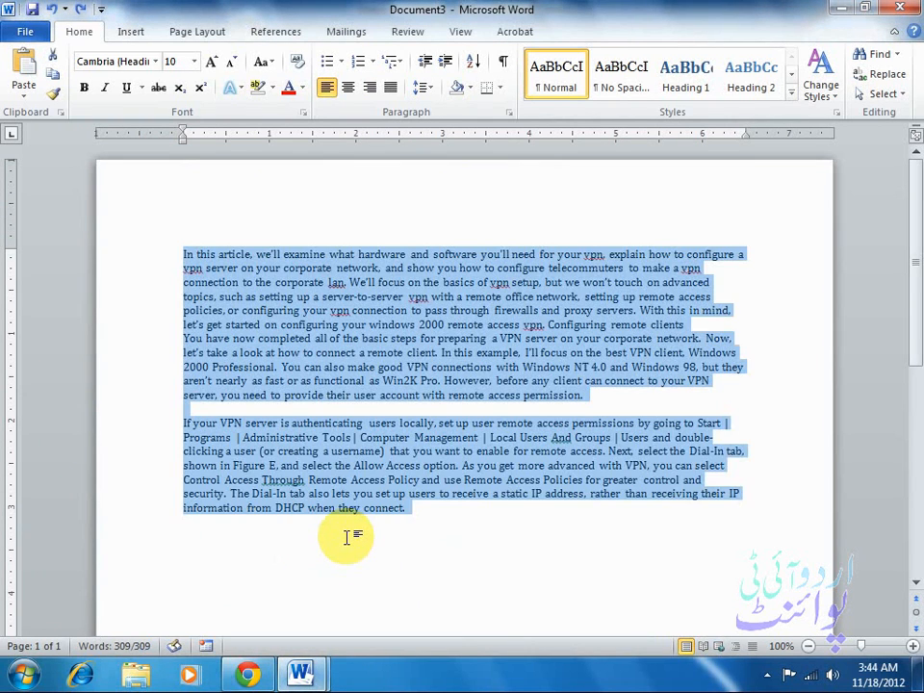
Step: Insert five blank lines above the first paragraph of Document3
key("ctrl+Home")
key("Return")
key("Return")
key("Return")
key("Return")
key("Return")
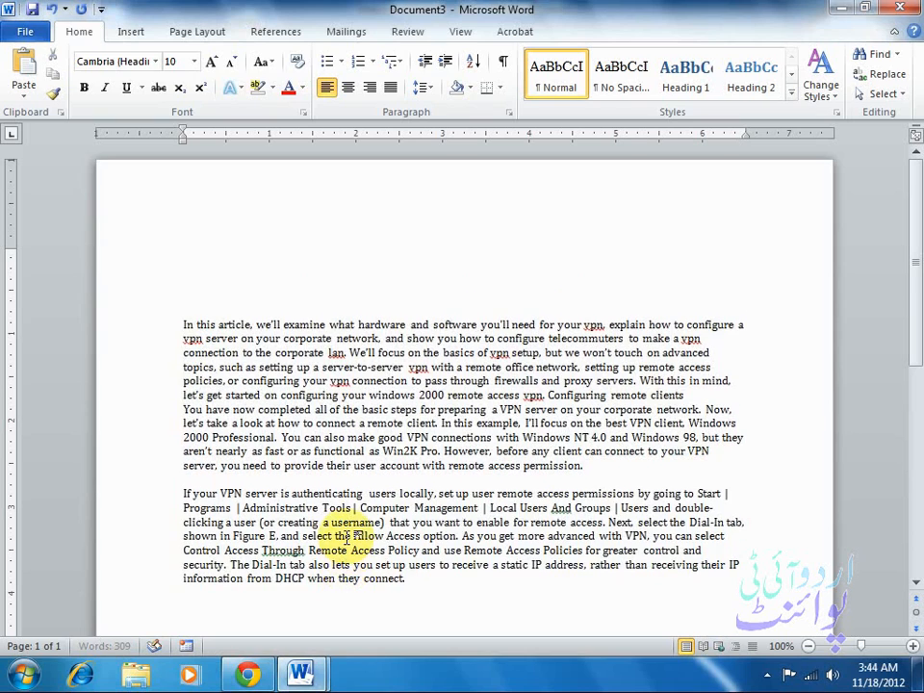
Step: Insert two more blank lines above the paragraph starting "If your VPN server is authenticating"
key("Down")
key("Down")
key("Down")
key("Down")
key("Down")
key("Down")
key("Down")
key("Down")
key("Down")
key("Down")
key("Down")
key("Down")
key("Down")
key("Up")
key("Up")
key("Return")
key("Return")
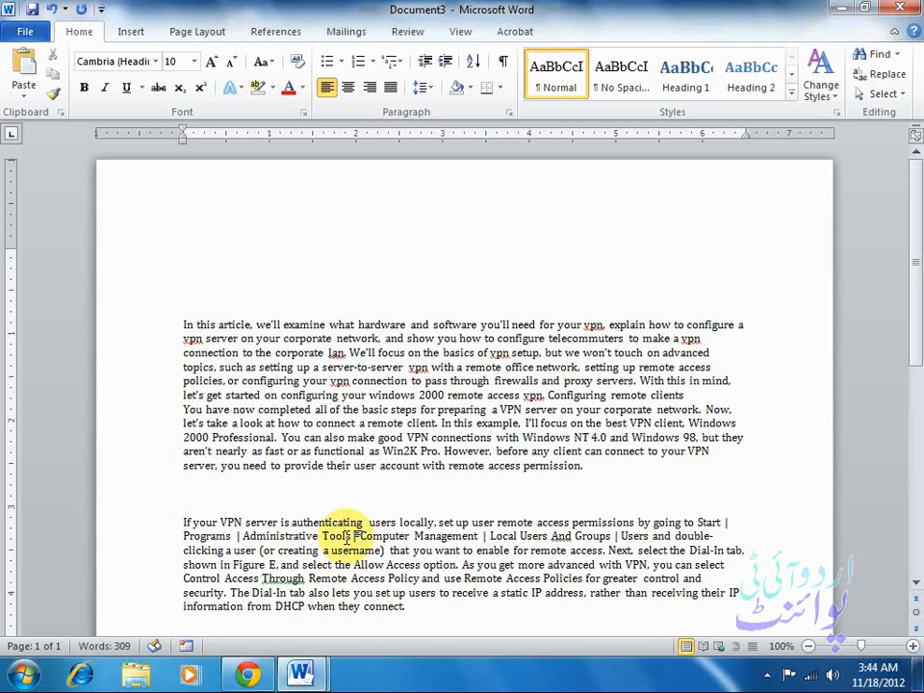
Step: Delete the end of the paragraph above the blank lines, from "te access permission." on, so it ends in "remo"
key("Up")
key("Up")
key("Up")
key("BackSpace")
key("BackSpace")
key("BackSpace")
key("BackSpace")
key("BackSpace")
key("BackSpace")
key("BackSpace")
key("BackSpace")
key("BackSpace")
key("BackSpace")
key("BackSpace")
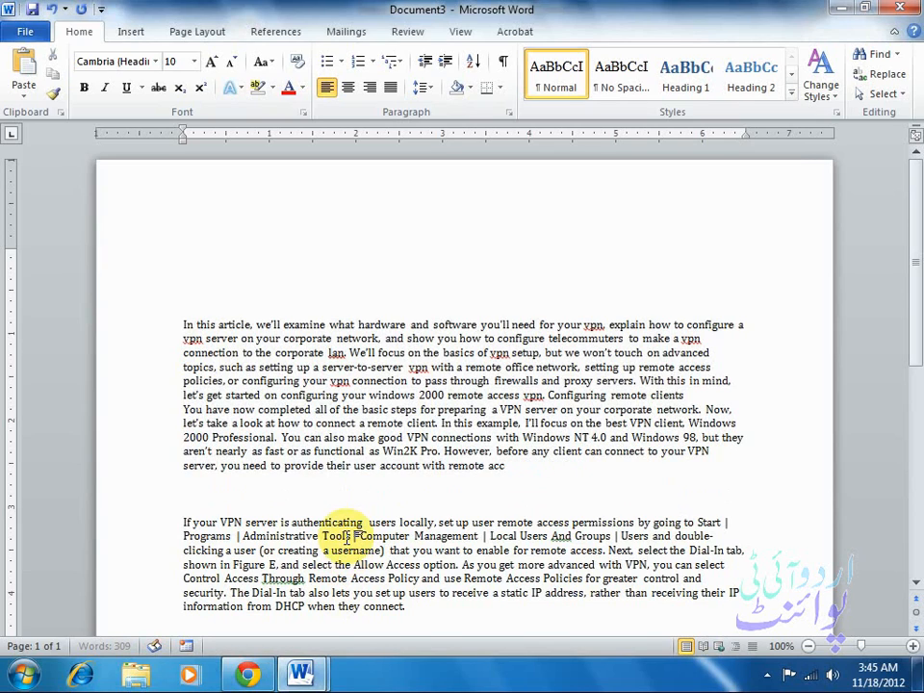
key("BackSpace")
key("BackSpace")
key("BackSpace")
key("BackSpace")
key("BackSpace")
key("BackSpace")
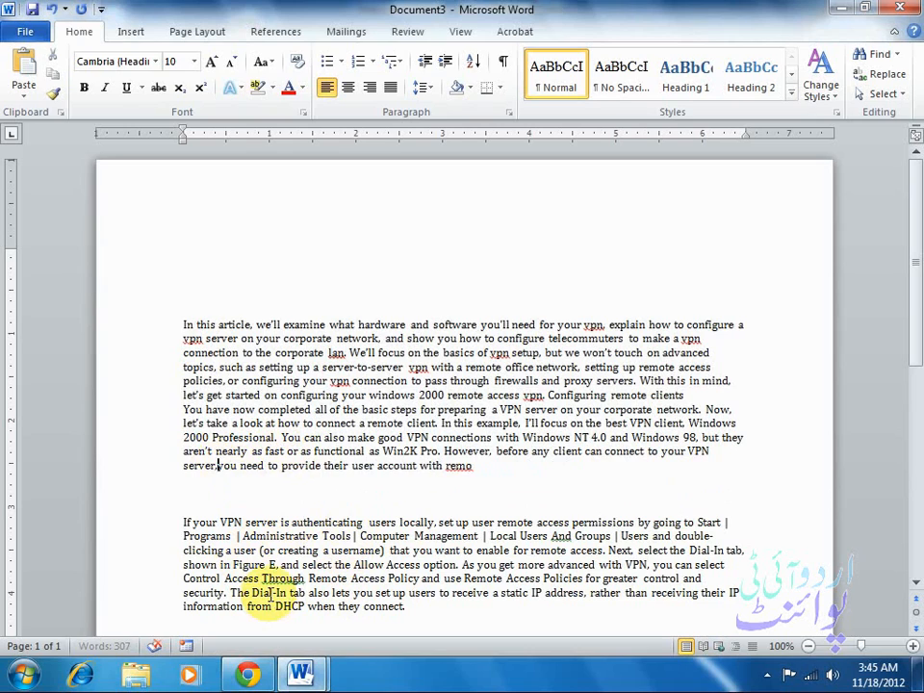
Step: Delete the rest of the paragraph's last line after "server,", from "you need to provide" through "remo"
key("Delete")
key("Delete")
key("Delete")
key("Delete")
key("Delete")
key("Delete")
key("Delete")
key("Delete")
key("Delete")
key("Delete")
key("Delete")
key("Delete")
key("Delete")
key("Delete")
key("Delete")
key("Delete")
key("Delete")
key("Delete")
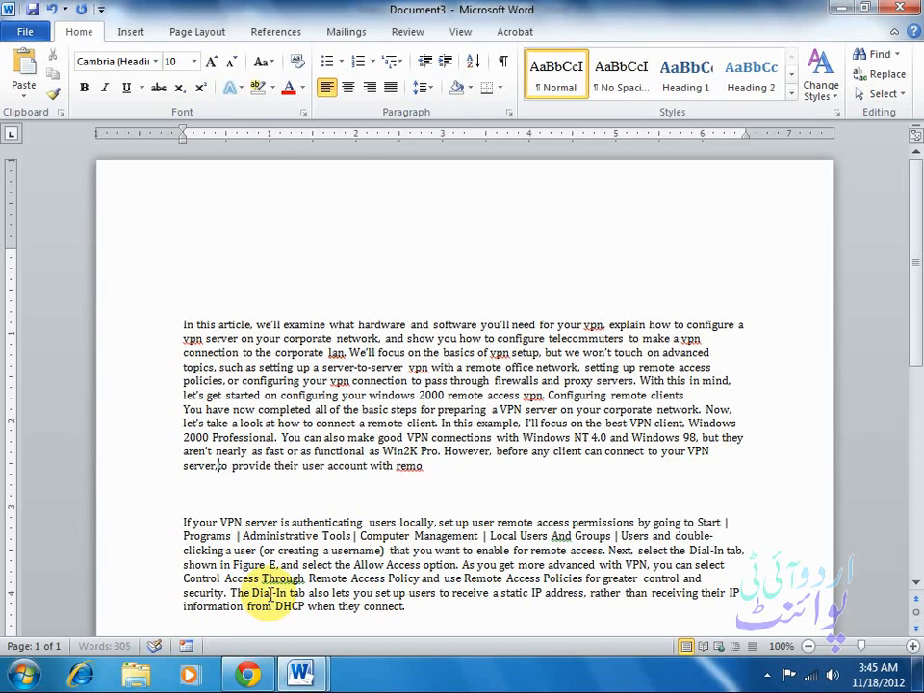
key("Delete")
key("Delete")
key("Delete")
key("Delete")
key("Delete")
key("Delete")
key("Delete")
key("Delete")
key("Delete")
key("Delete")
key("Delete")
key("Delete")
key("Delete")
key("Delete")
key("Delete")
key("Delete")
key("Delete")
key("Delete")
key("Delete")
key("Delete")
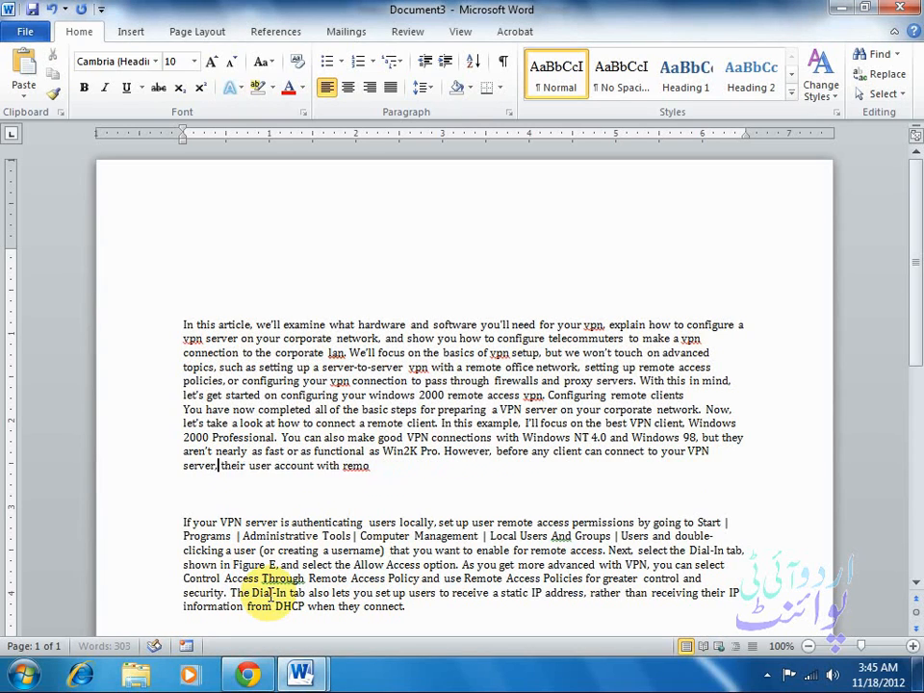
key("Delete")
key("Delete")
key("Delete")
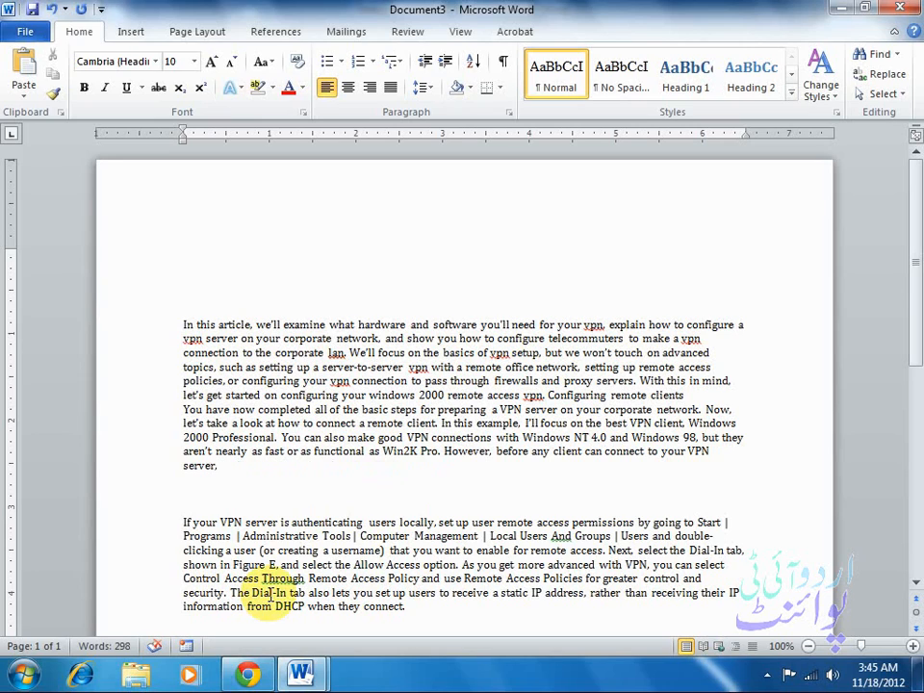
Step: Remove two blank lines below the paragraph ending in "server," and delete all of the document's text
key("Delete")
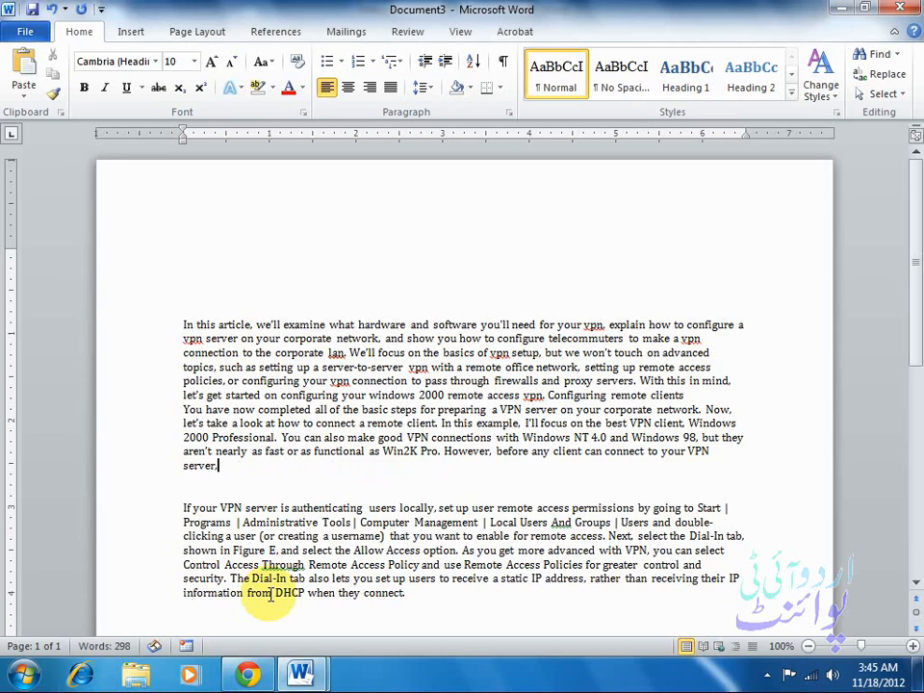
key("Delete")
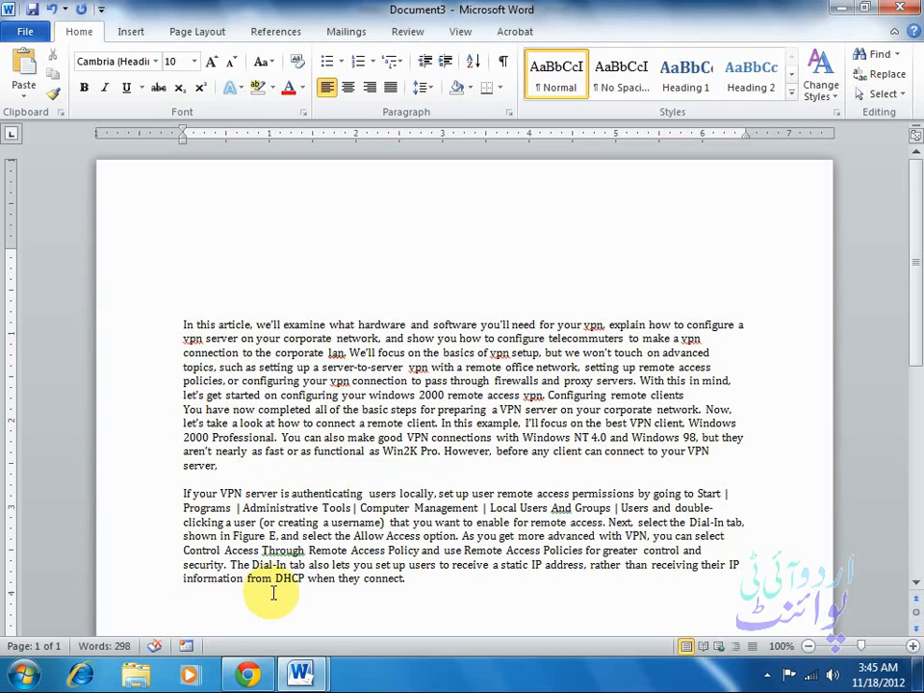
left_click_drag(455, 610, 165, 332)
key("Delete")
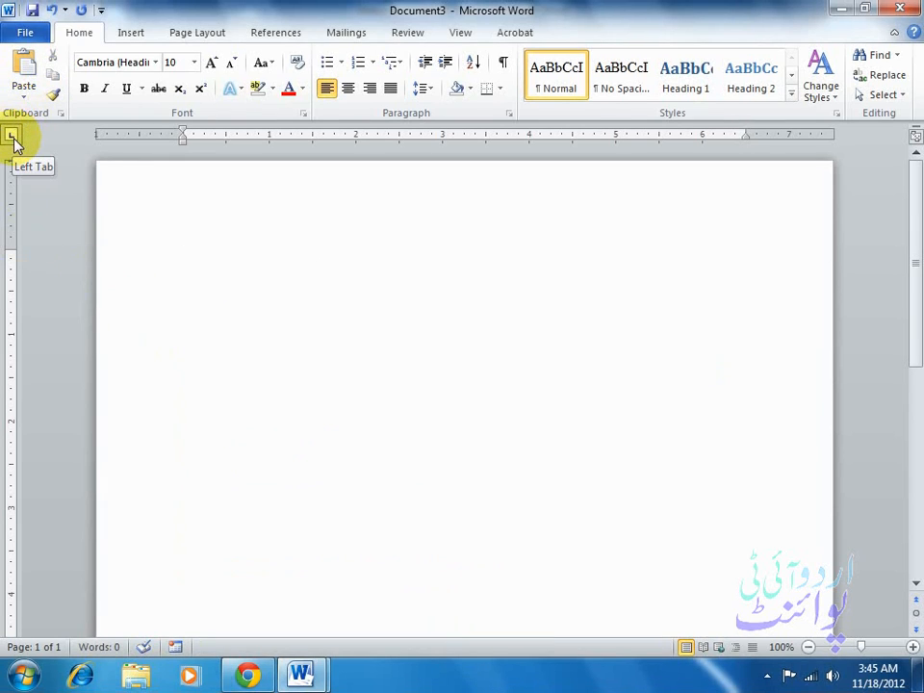
Step: Set a left tab stop at 0.5", a center tab stop at 3" and a right tab stop at 5.5" on the ruler
left_click(227, 139)
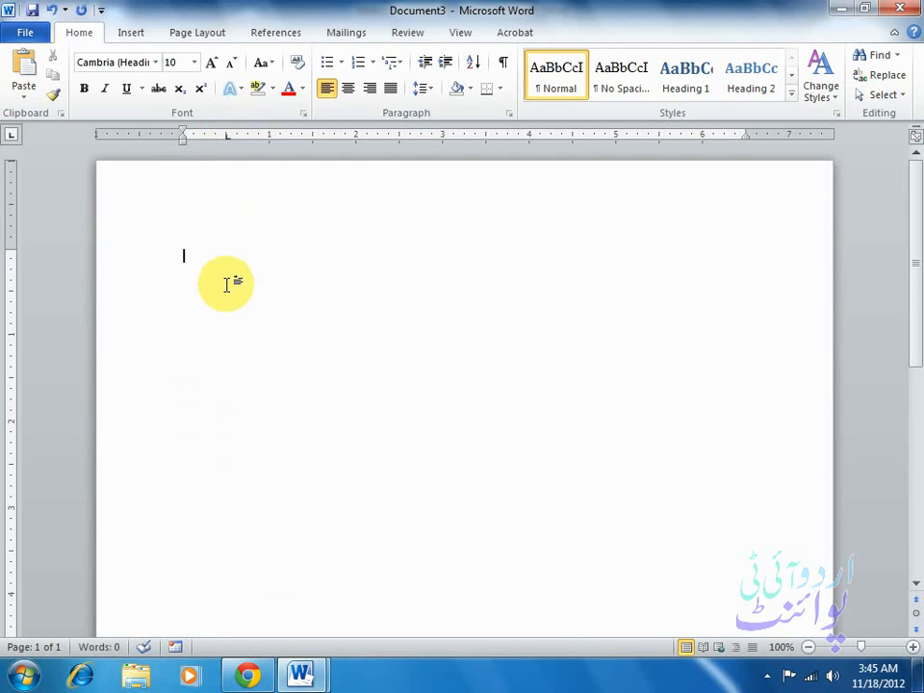
left_click(11, 136)
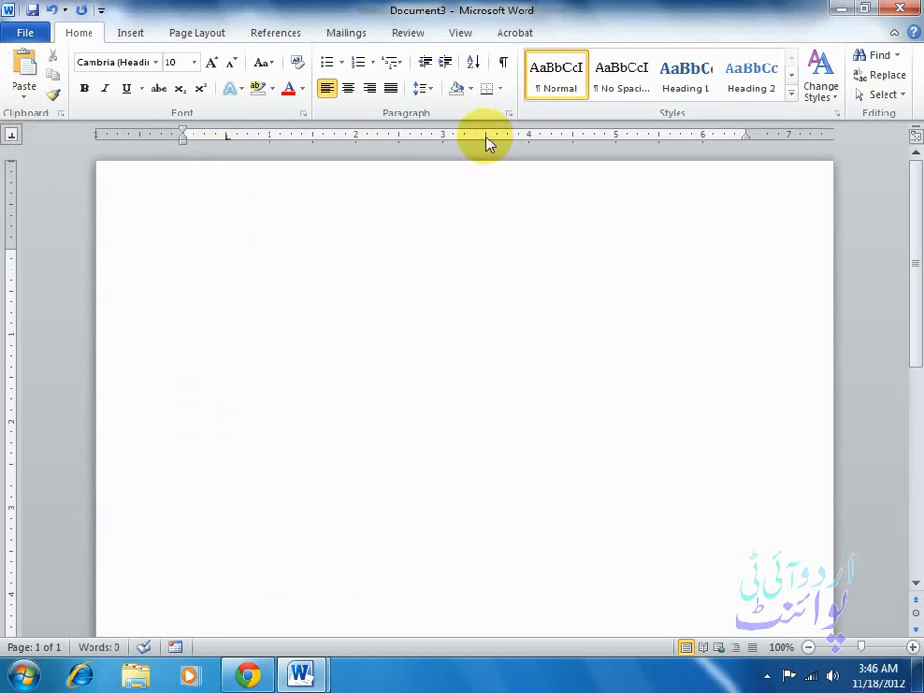
left_click(443, 136)
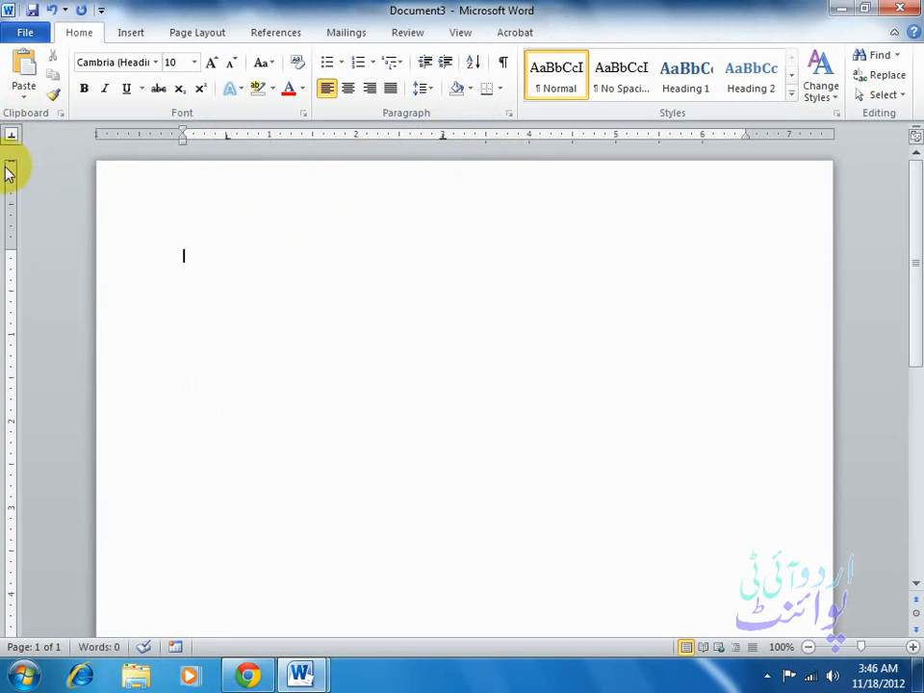
left_click(11, 134)
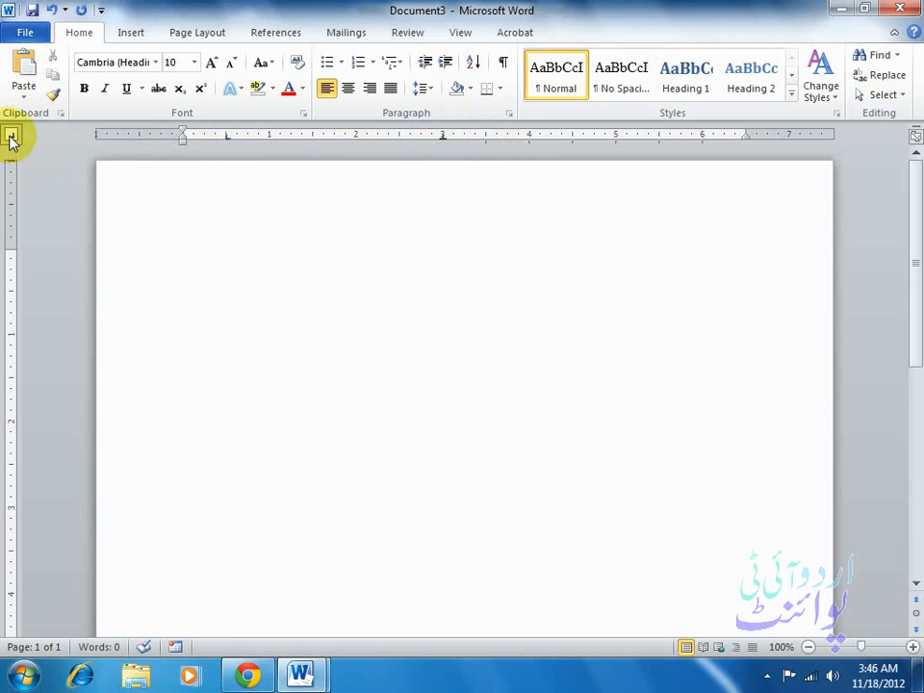
left_click(659, 136)
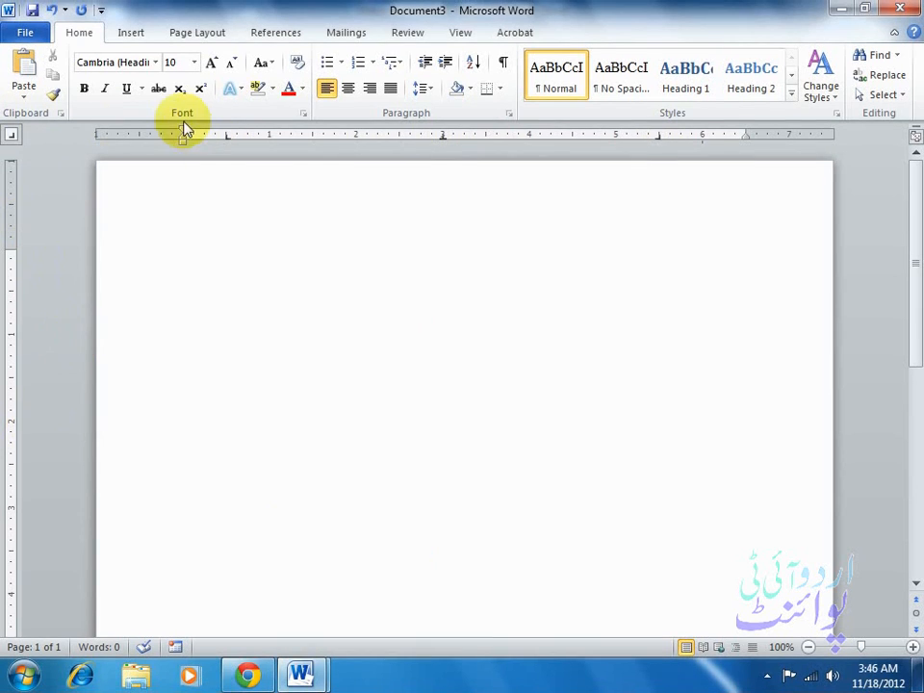
left_click(12, 136)
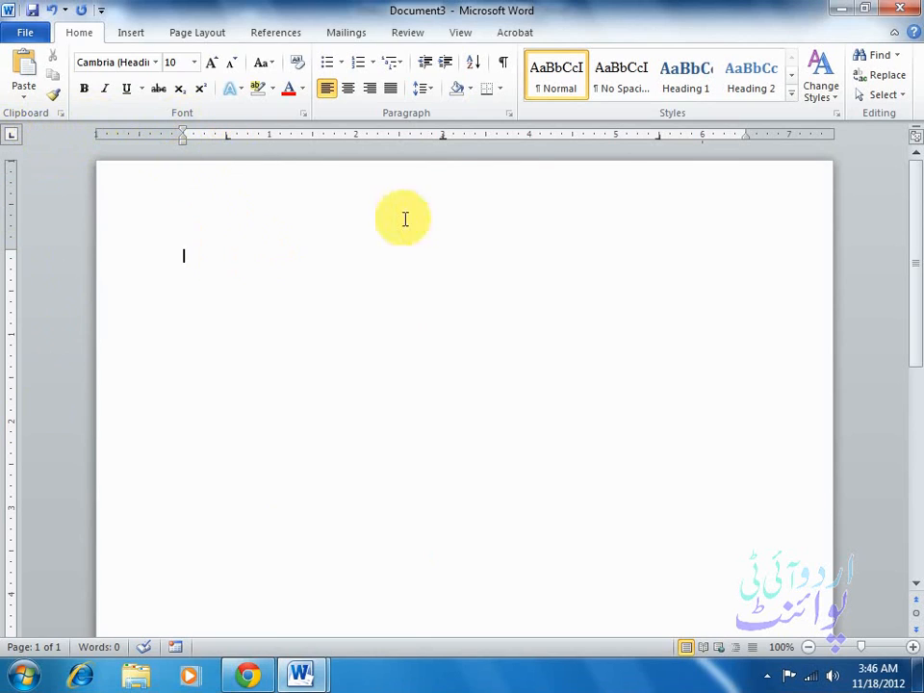
left_click(659, 134)
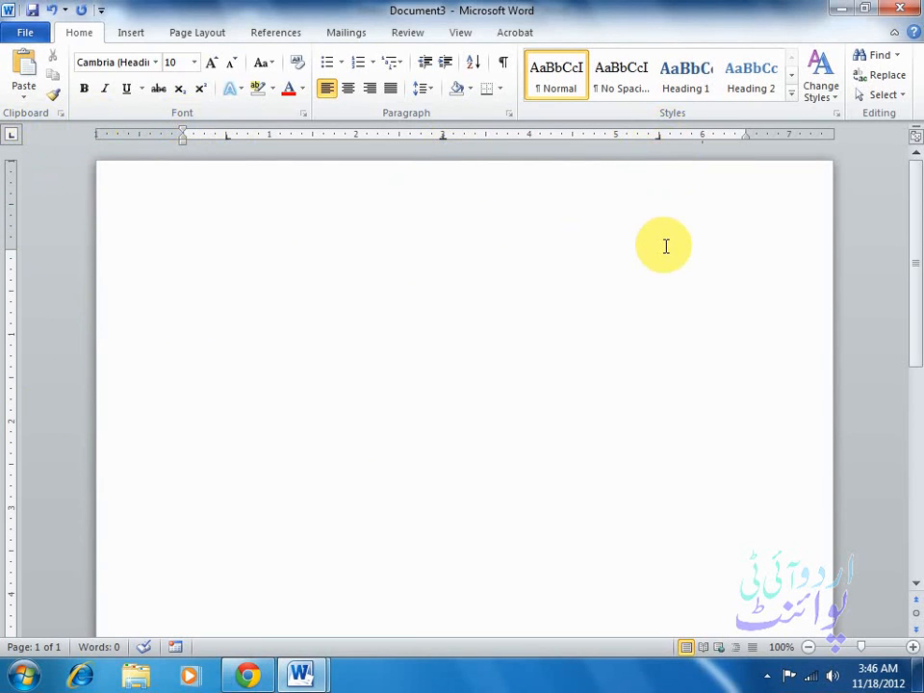
Step: Enter the header row "Item Code", "Description" and "Amount" at the three tab stops
key("Tab")
type("s")
key("BackSpace")
type("Item Code")
key("Tab")
type("Des")
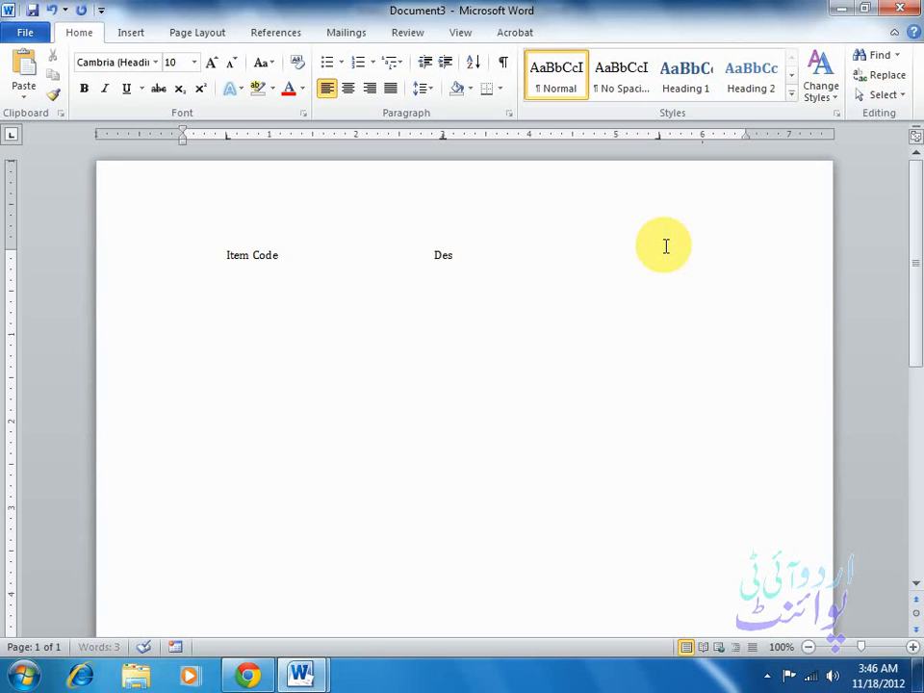
type("cription")
key("Tab")
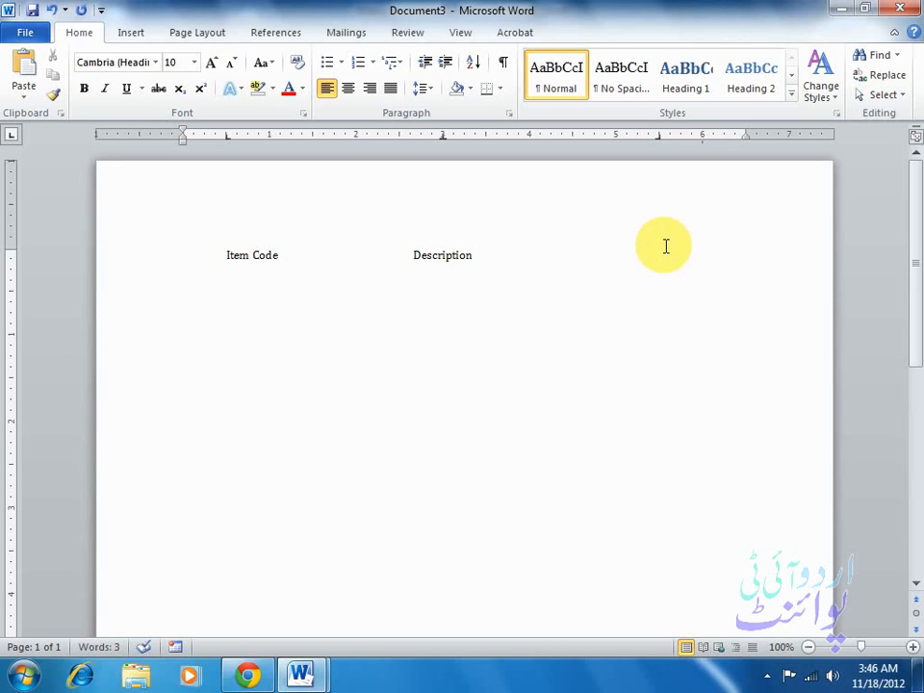
type("Amount")
Step: Add the first item row below the headings with 587458, "1 GB RAM" and "Rs. 900"
key("Tab")
type("587458")
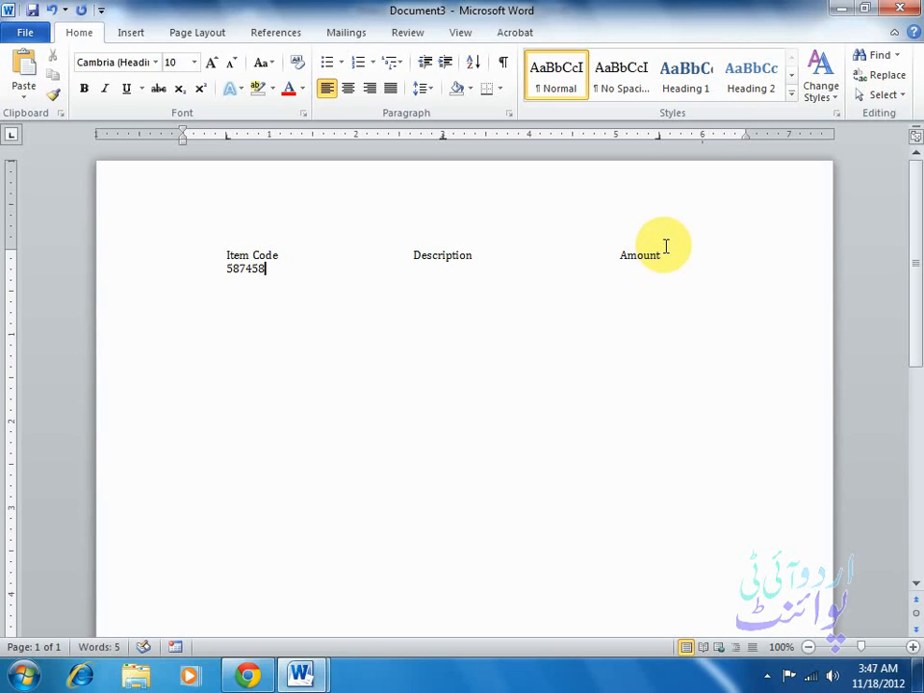
key("Tab")
type("1 GB RAM")
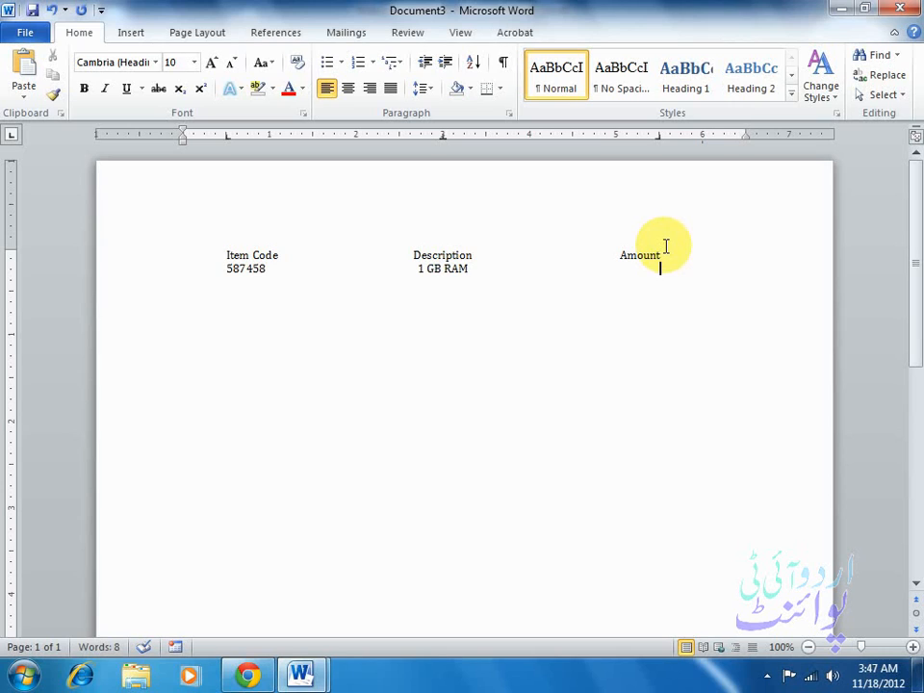
key("Tab")
type("Rs. 900")
key("Return")
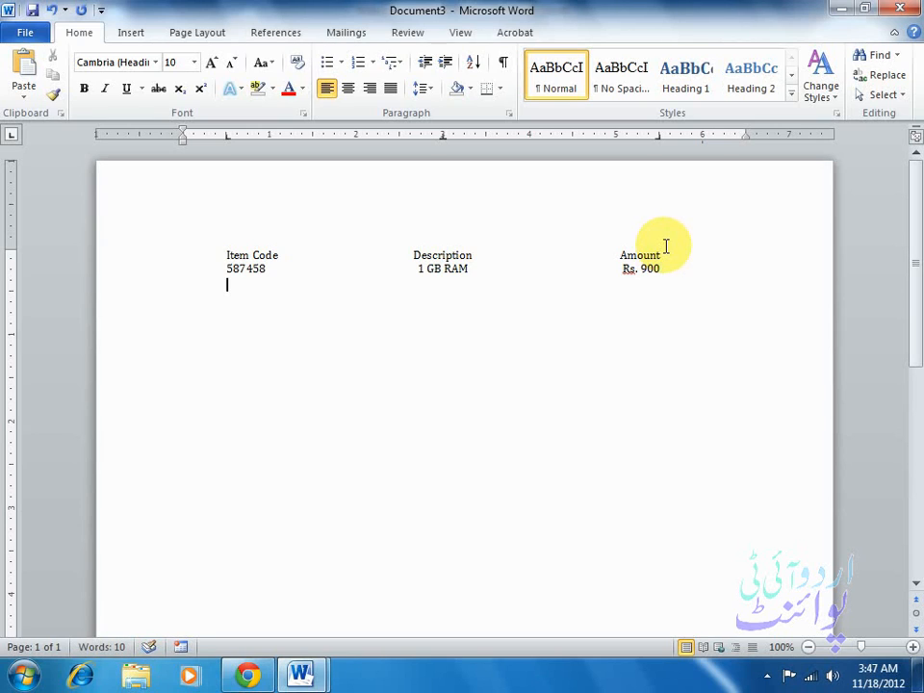
Step: Add the second item row with 587845, "2 GB Ram" and "Rs. 1400" at the tab stops
type("587845")
key("Tab")
key("Tab")
key("BackSpace")
type("2 G")
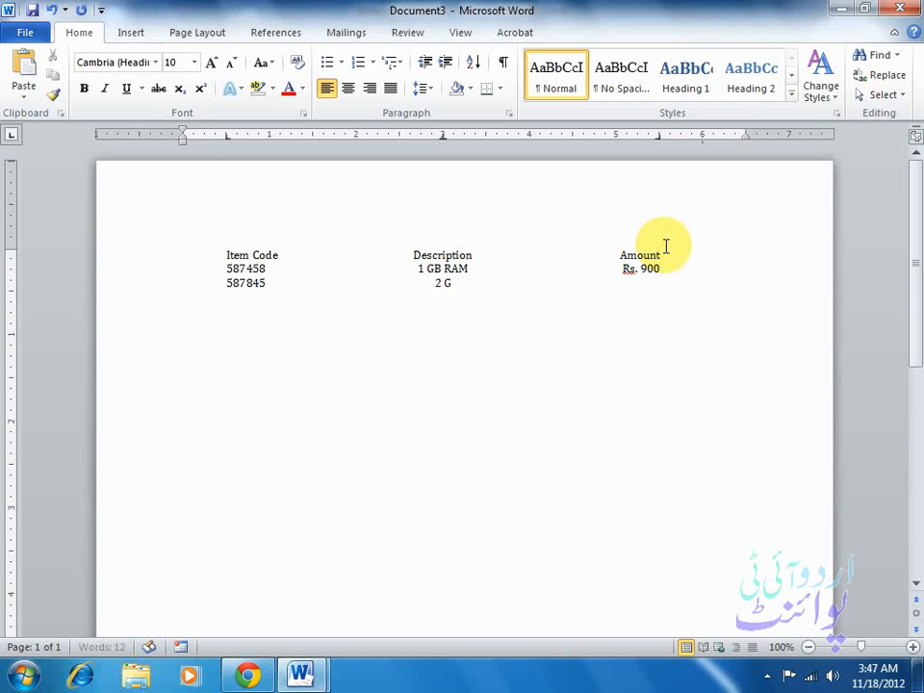
type("B Ram")
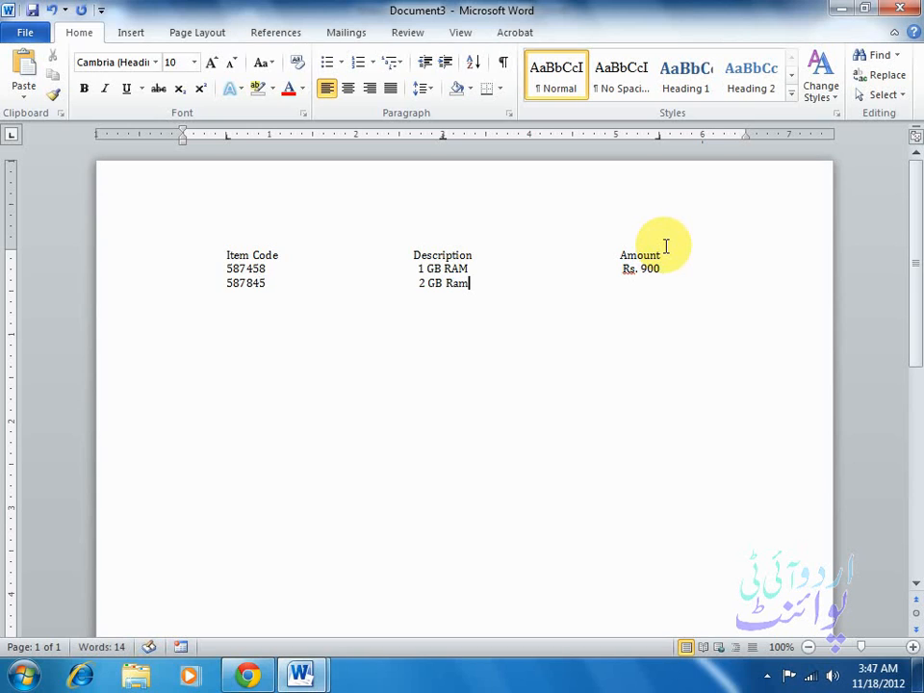
key("Tab")
type("Rs. 14")
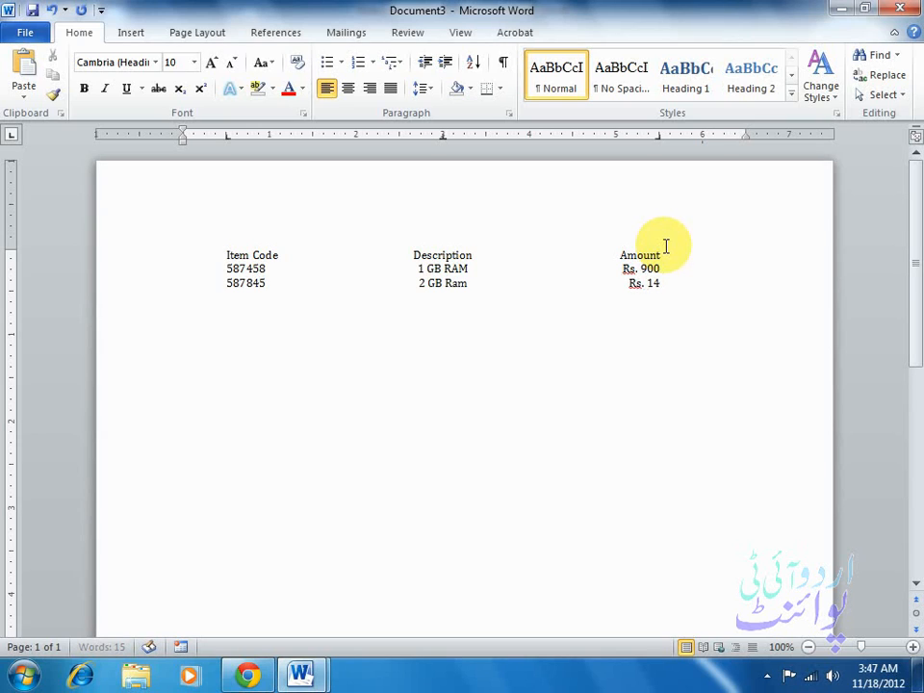
type("00")
key("Return")
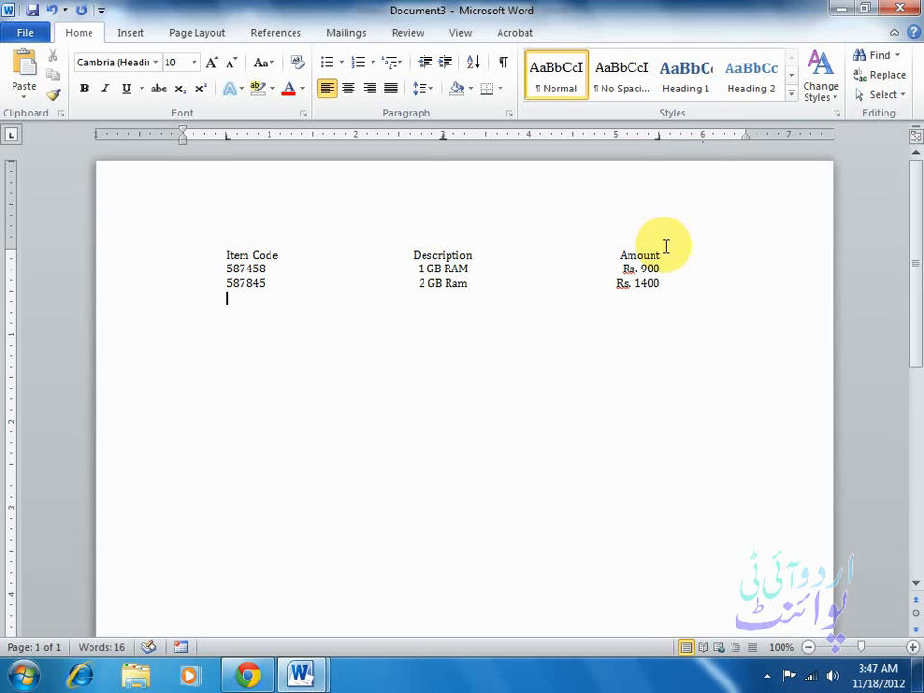
Step: Add the third item row with 456465, "4 gb ram" and "Rs. 2000", and end the line
type("456465")
key("Tab")
type("4")
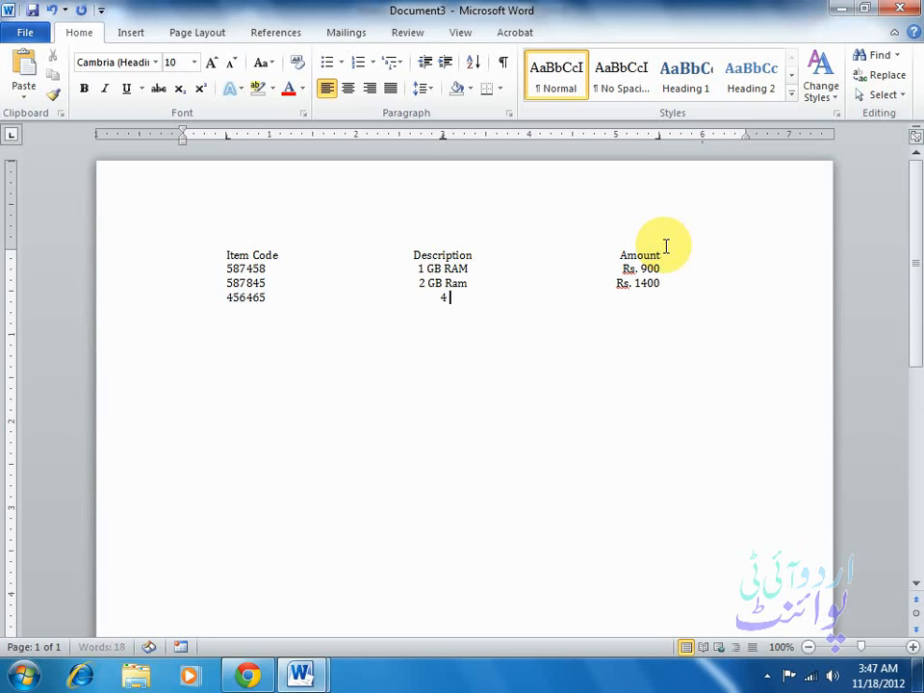
type(" gb ram")
key("Tab")
type("Rs")
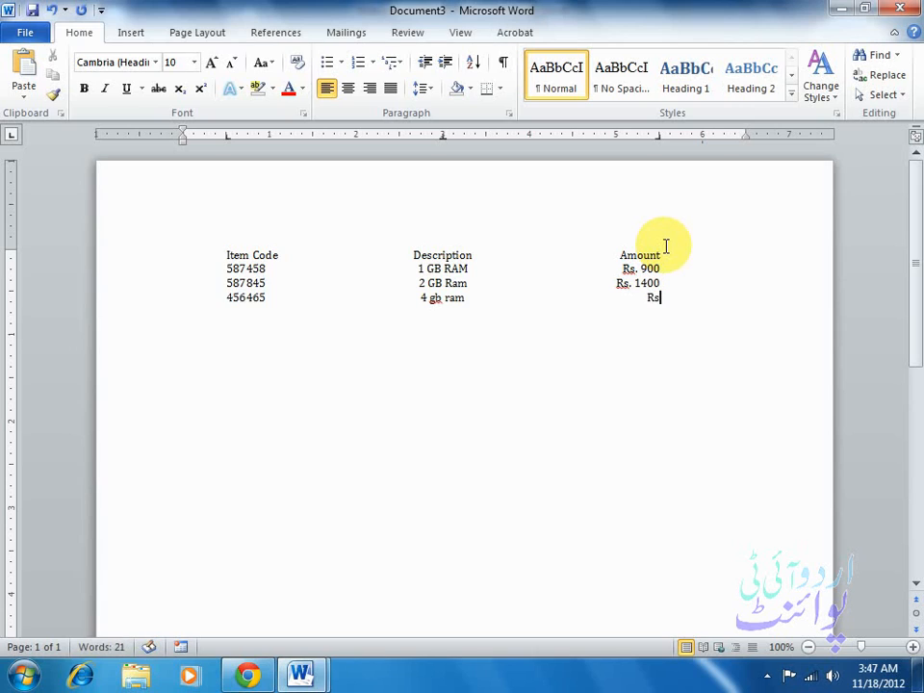
type(". 200")
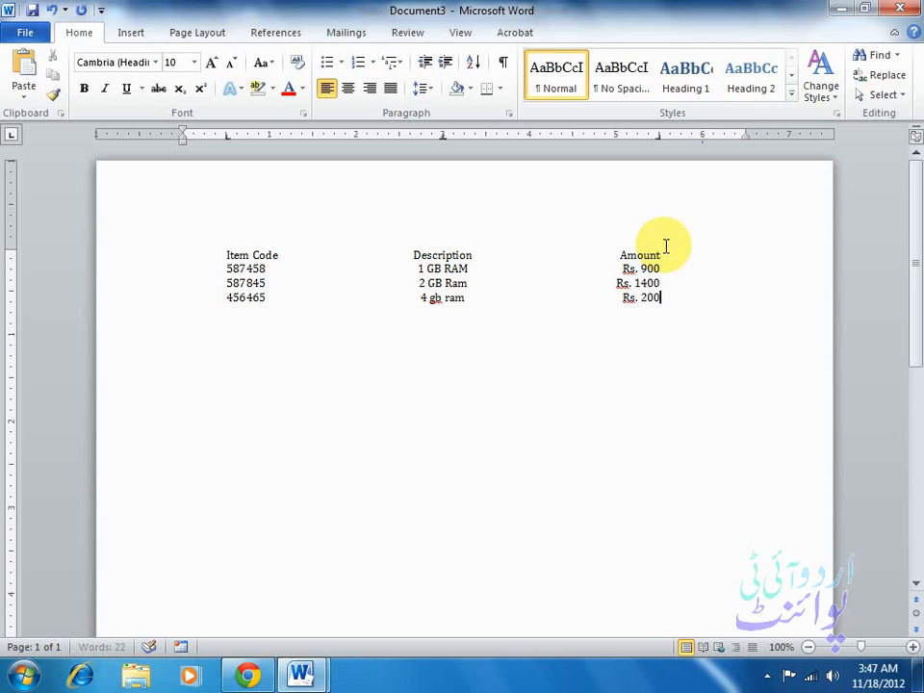
type("0")
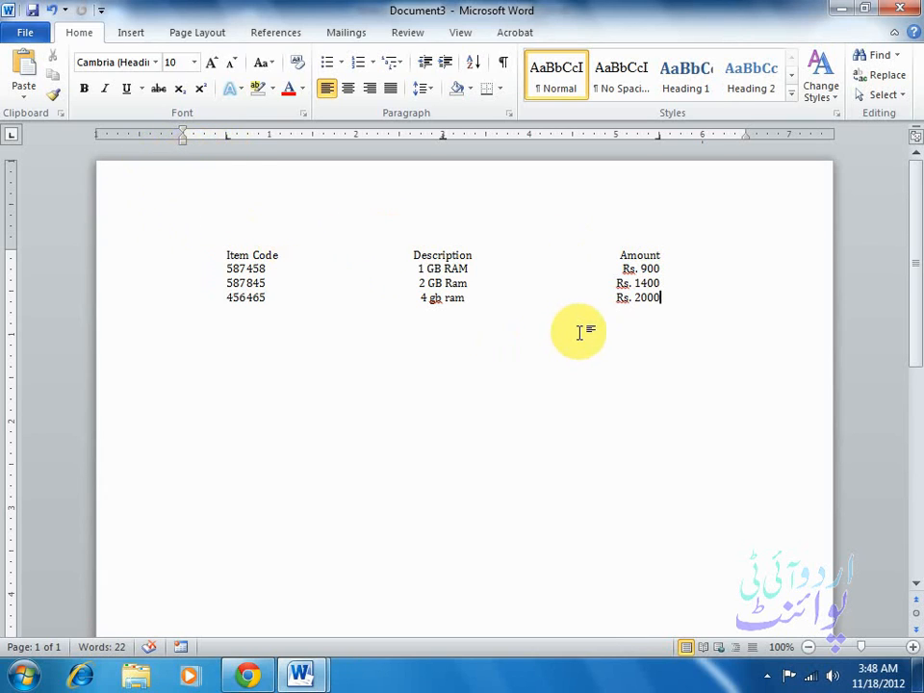
key("Return")
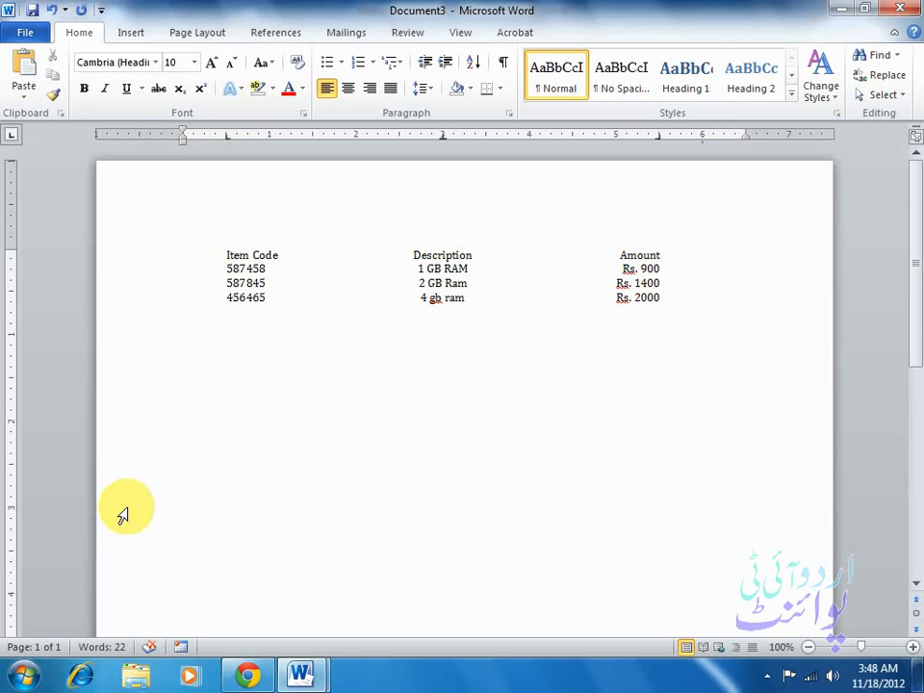
Step: Highlight the header row in Bright Green and set its highlight back to No Color
left_click(163, 260)
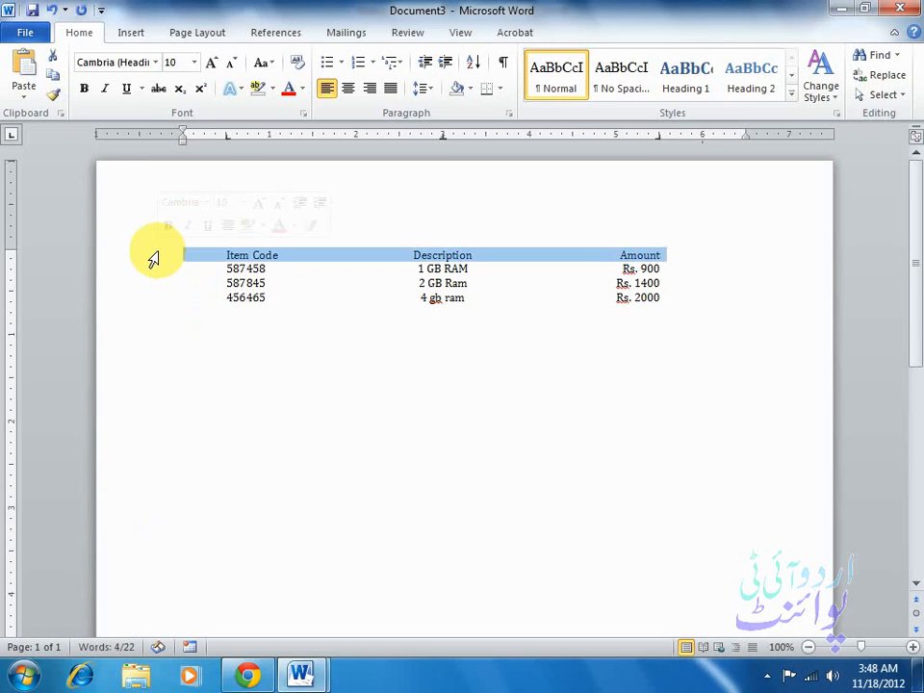
left_click(272, 89)
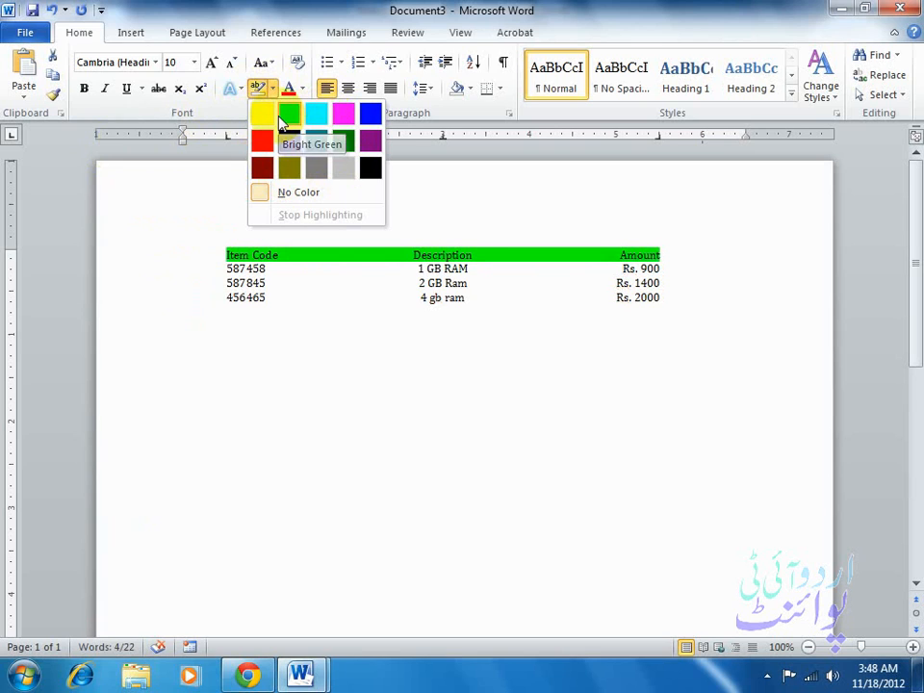
left_click(286, 116)
left_click(247, 242)
left_click(135, 258)
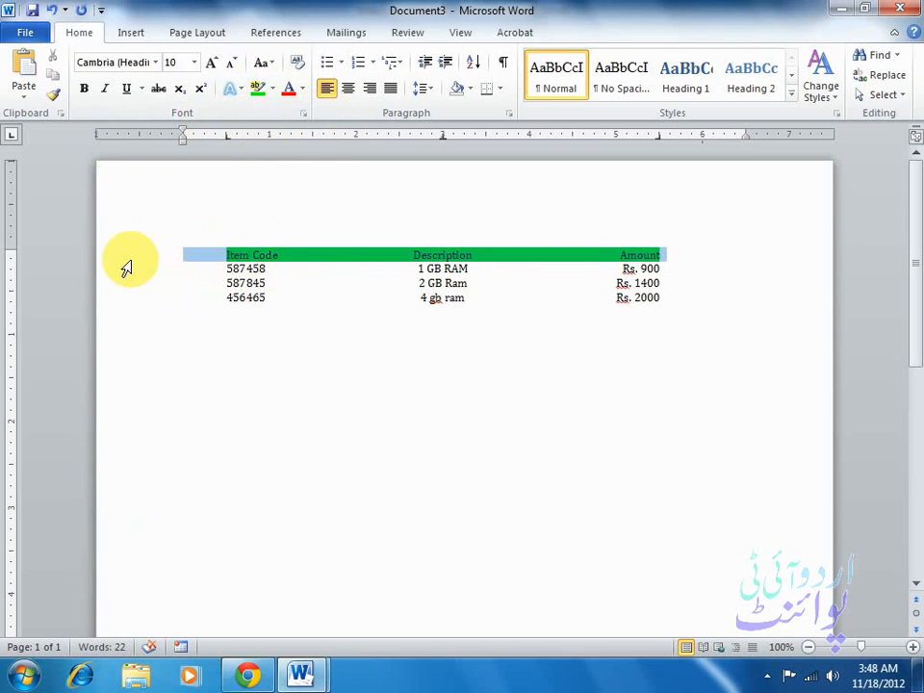
left_click(274, 88)
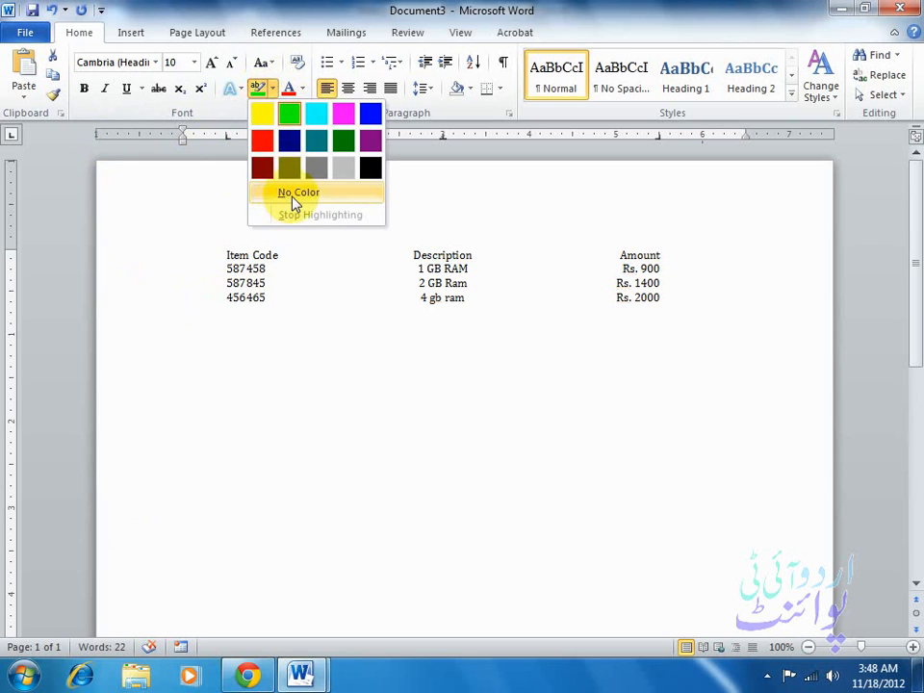
left_click(295, 199)
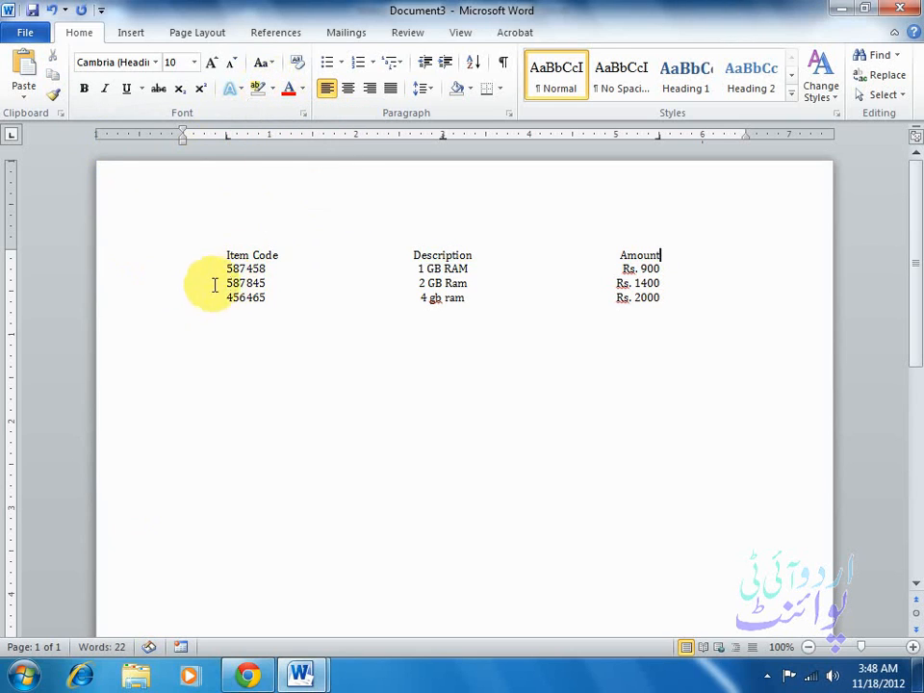
Step: Change the font color of the header row to the standard purple
left_click(126, 260)
left_click(301, 87)
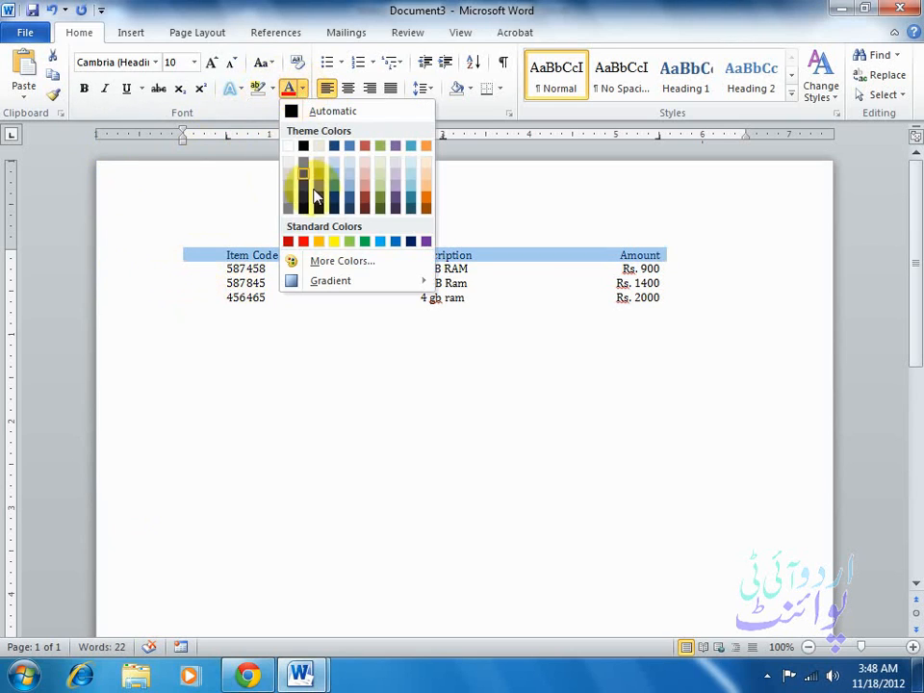
left_click(424, 241)
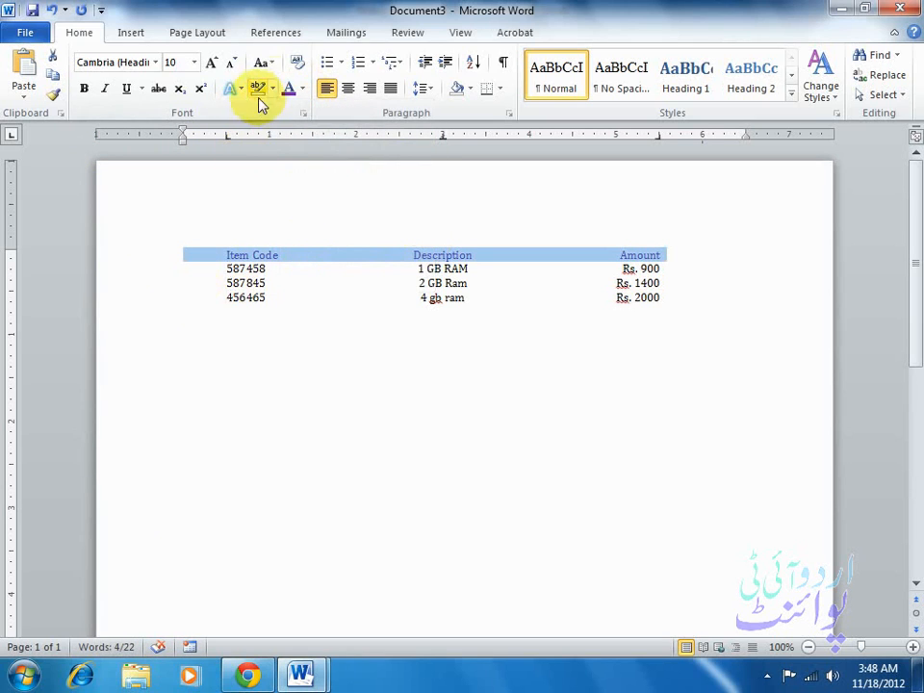
Step: Enlarge the header row's font size to 16 and deselect the row
left_click(213, 64)
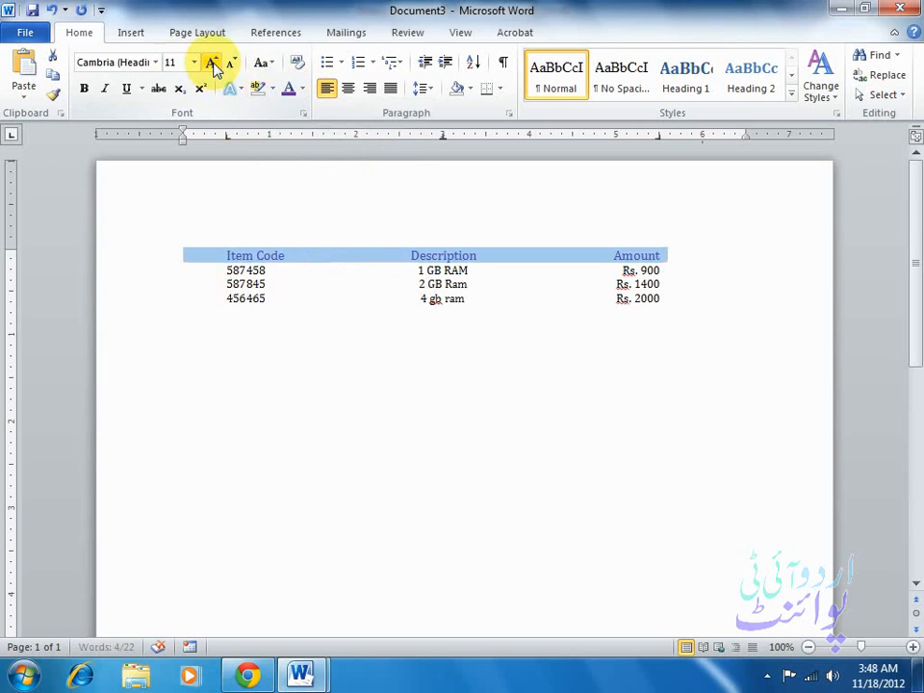
left_click(213, 65)
left_click(214, 64)
left_click(214, 65)
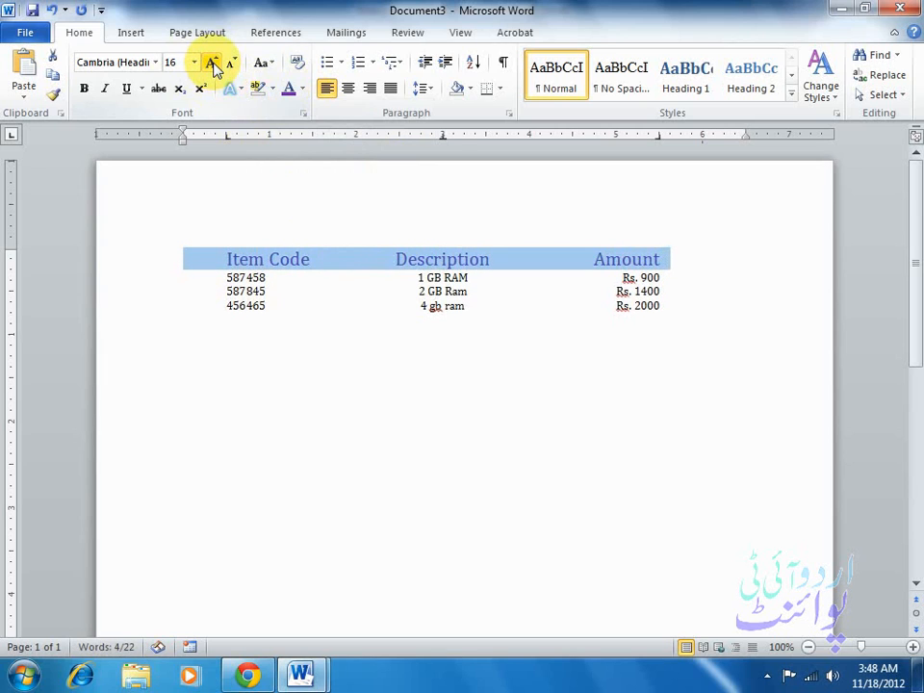
left_click(358, 305)
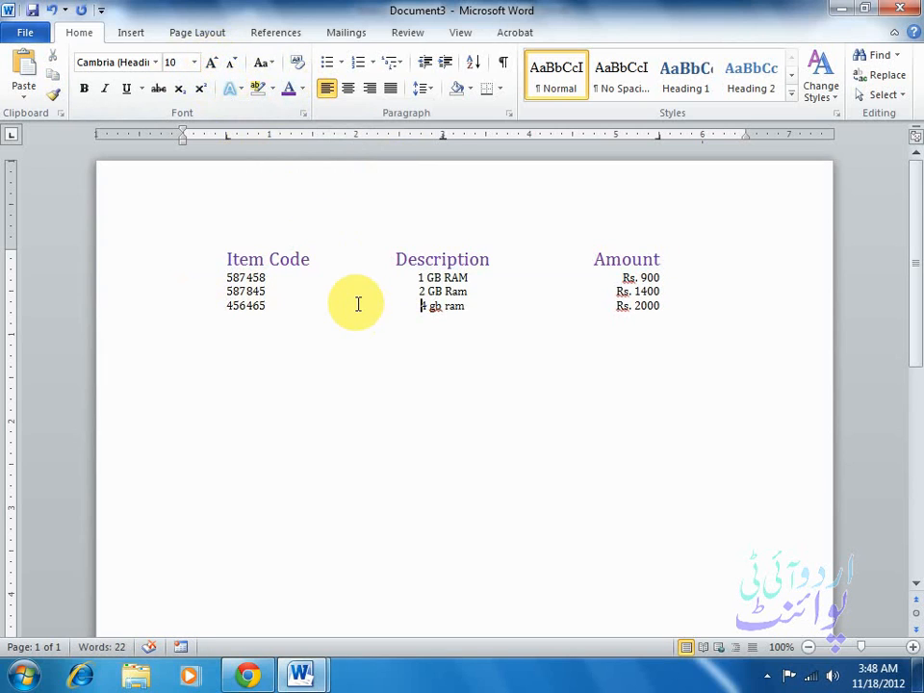